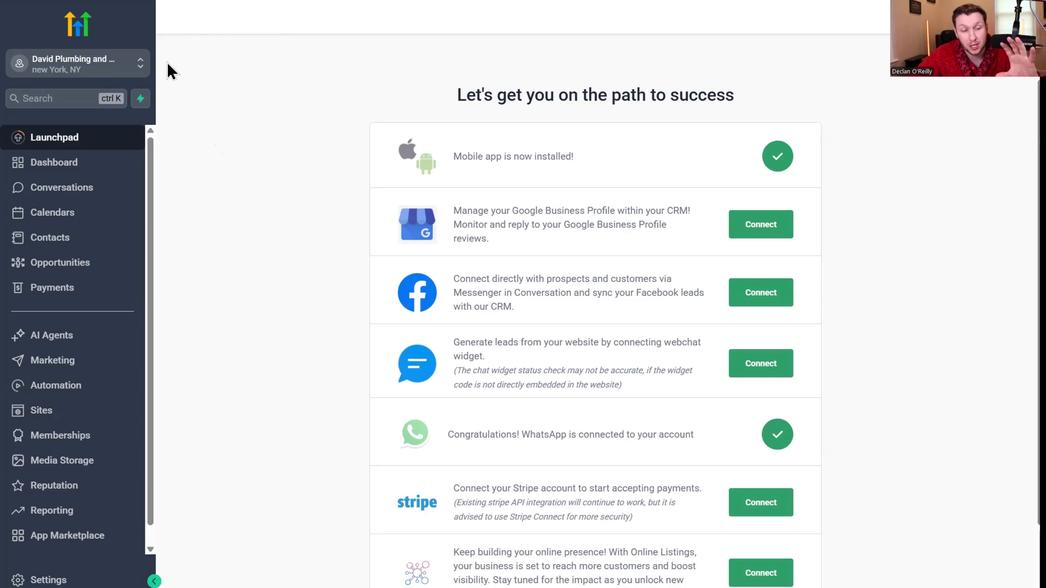
- Open the phone number settings and start adding a phone number for SMS and calls
{"action": "left_click", "coordinate": [48, 579]}
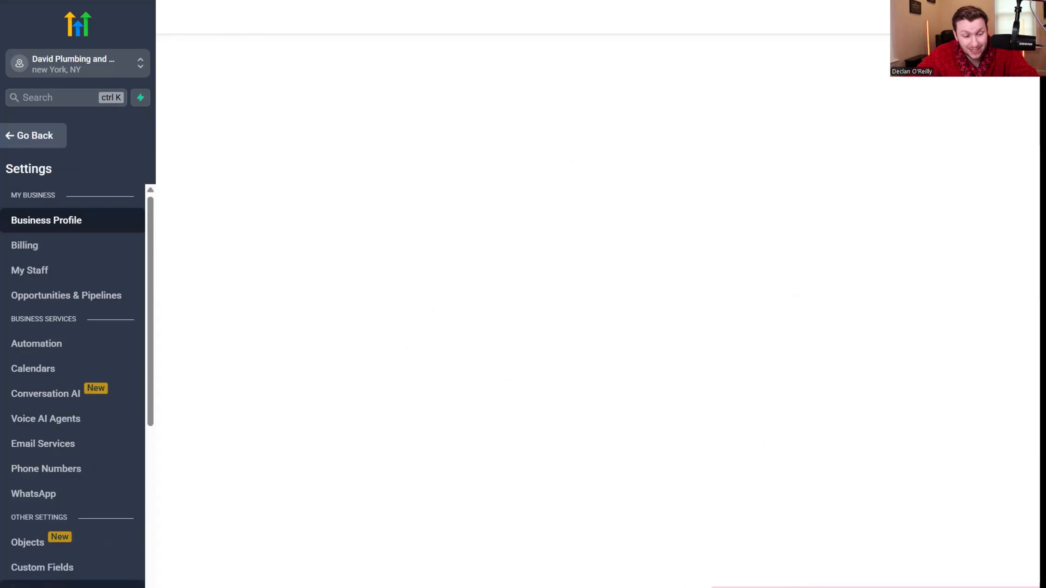
{"action": "left_click", "coordinate": [94, 469]}
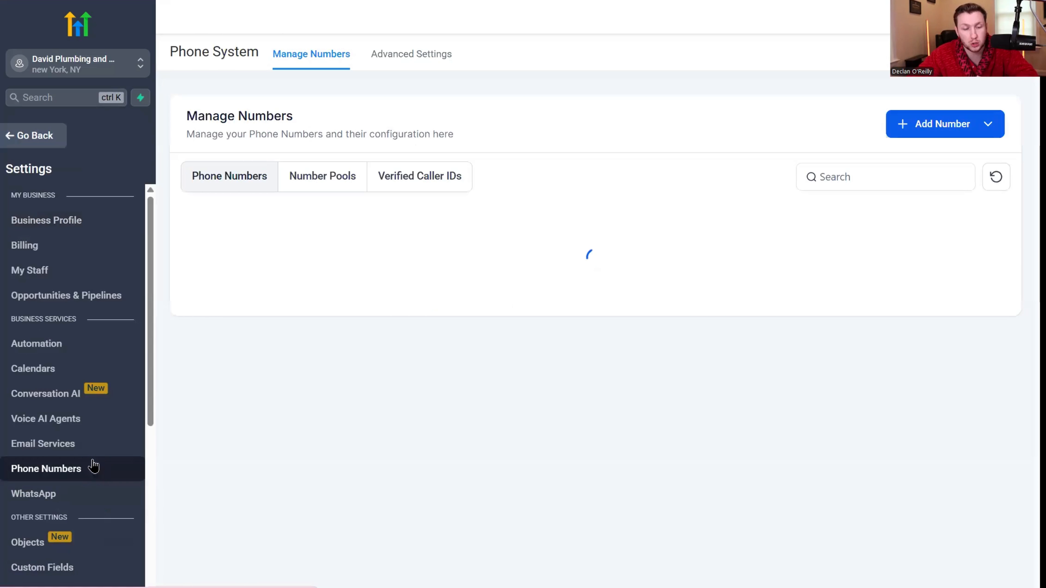
{"action": "left_click", "coordinate": [923, 131]}
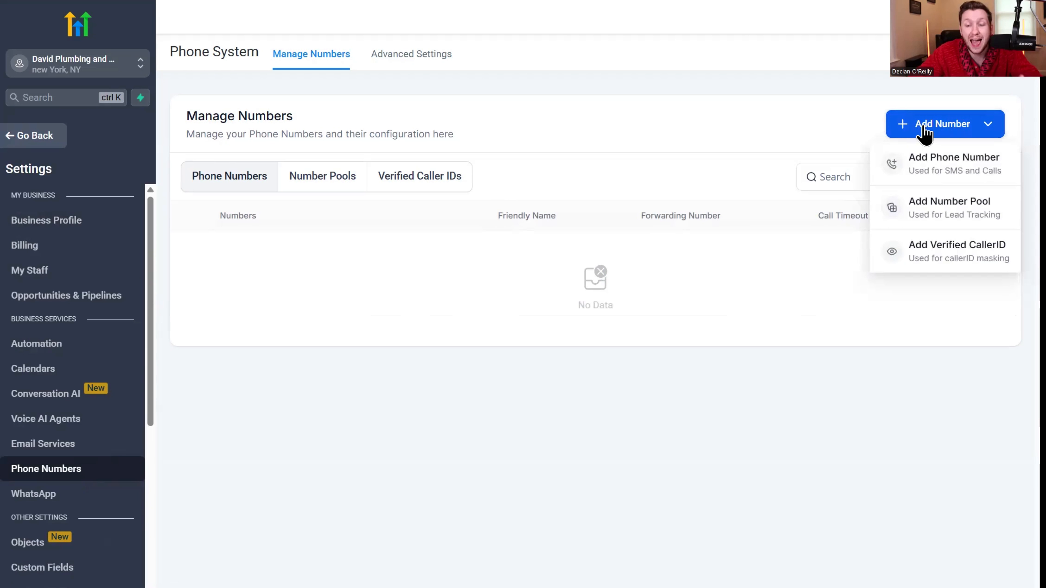
{"action": "left_click", "coordinate": [935, 171]}
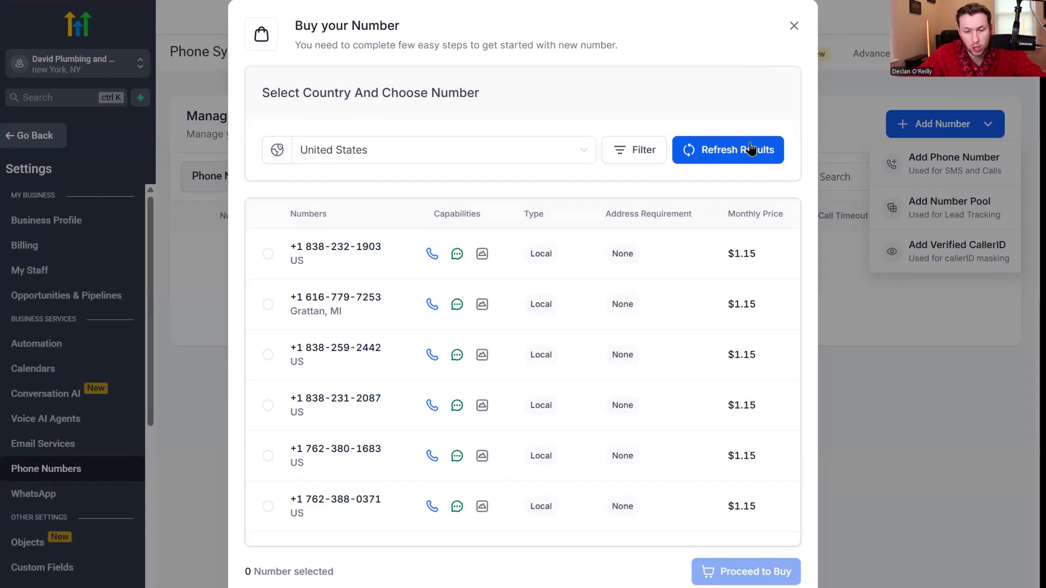
- Filter the available United States numbers to those whose first part matches 540
{"action": "left_click", "coordinate": [621, 151]}
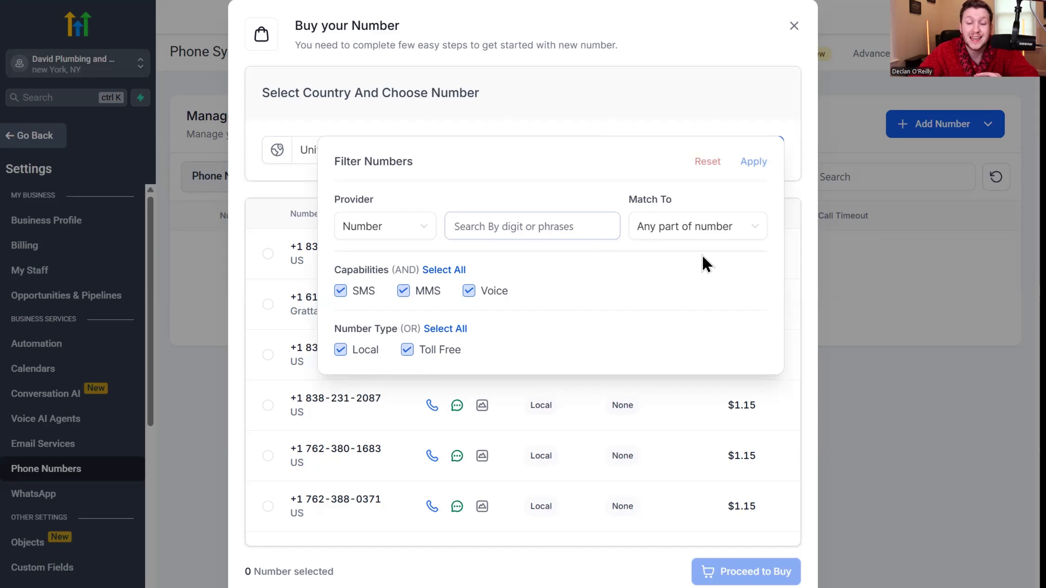
{"action": "left_click", "coordinate": [727, 229]}
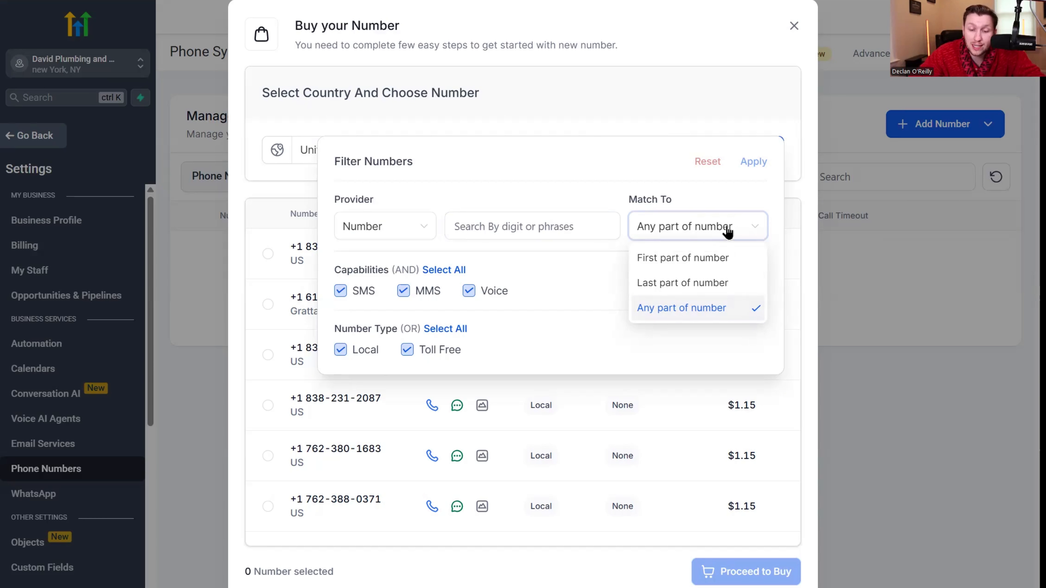
{"action": "left_click", "coordinate": [728, 256]}
{"action": "left_click", "coordinate": [569, 225]}
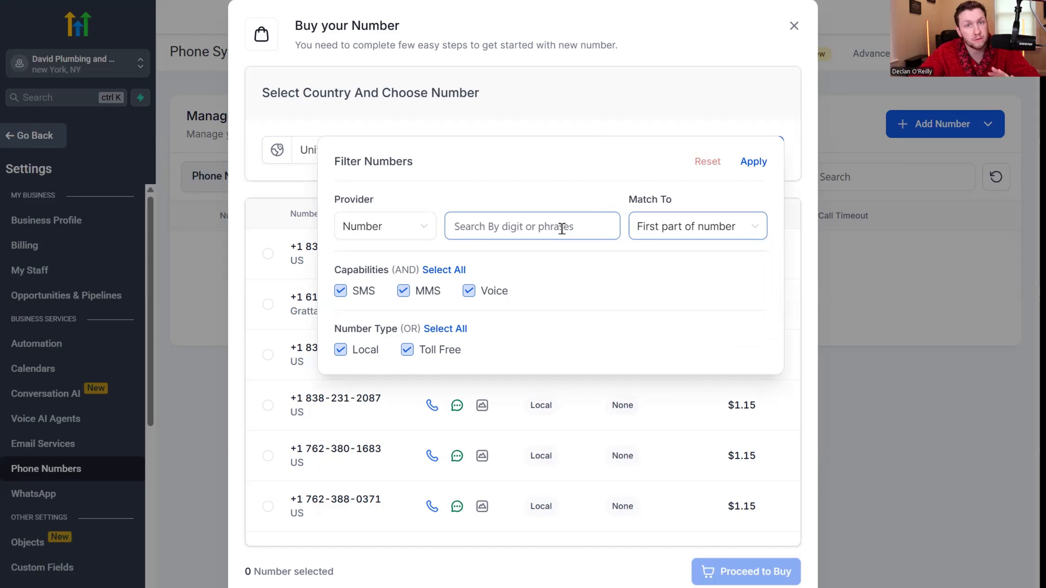
{"action": "left_click", "coordinate": [562, 227]}
{"action": "type", "text": "540"}
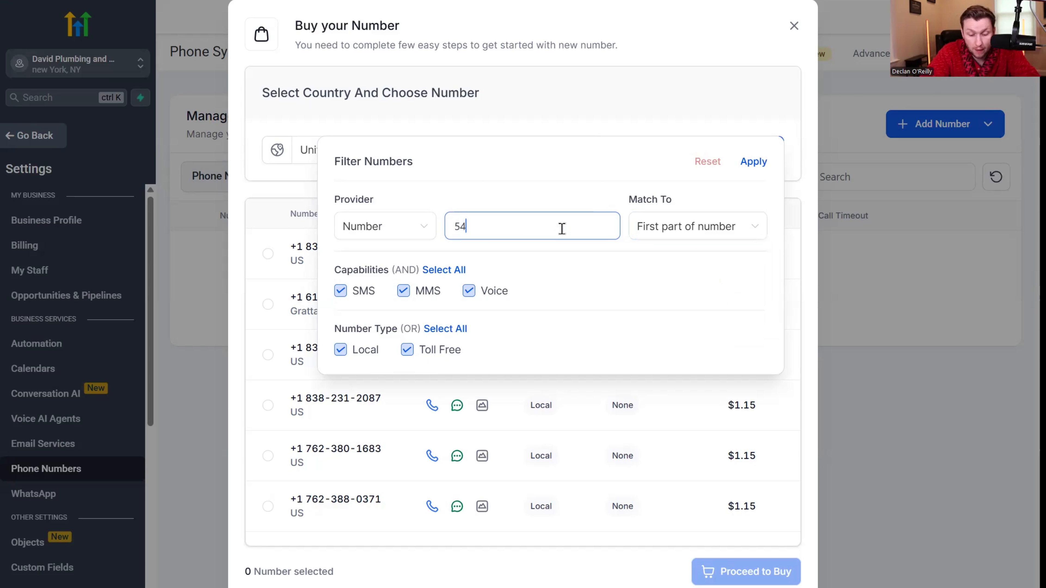
{"action": "left_click", "coordinate": [757, 163]}
- Buy the local number located in Stafford, VA, and close its configuration and registration dialog
{"action": "left_click_drag", "start_coordinate": [359, 369], "coordinate": [338, 362]}
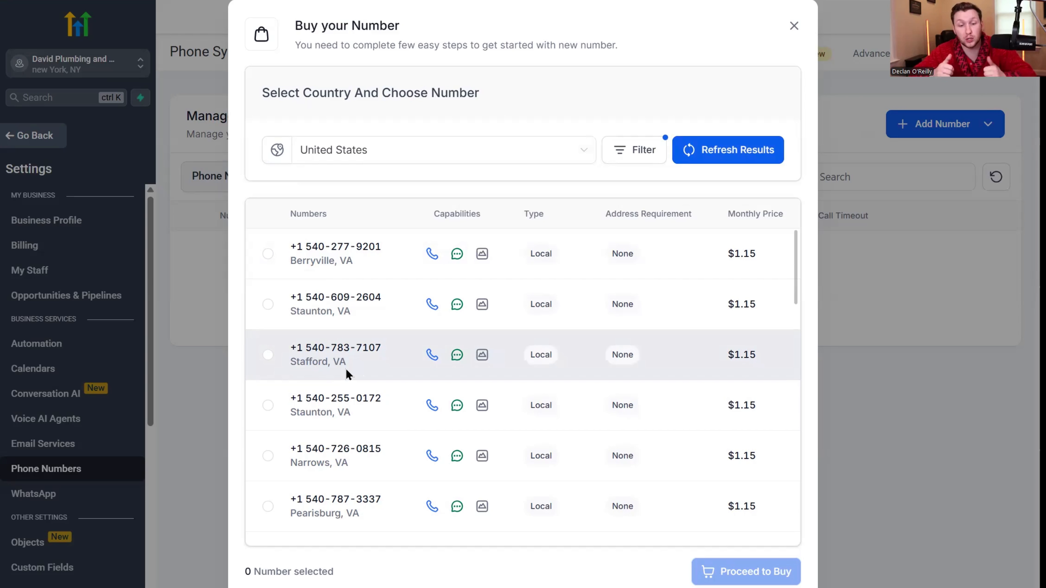
{"action": "left_click", "coordinate": [270, 357]}
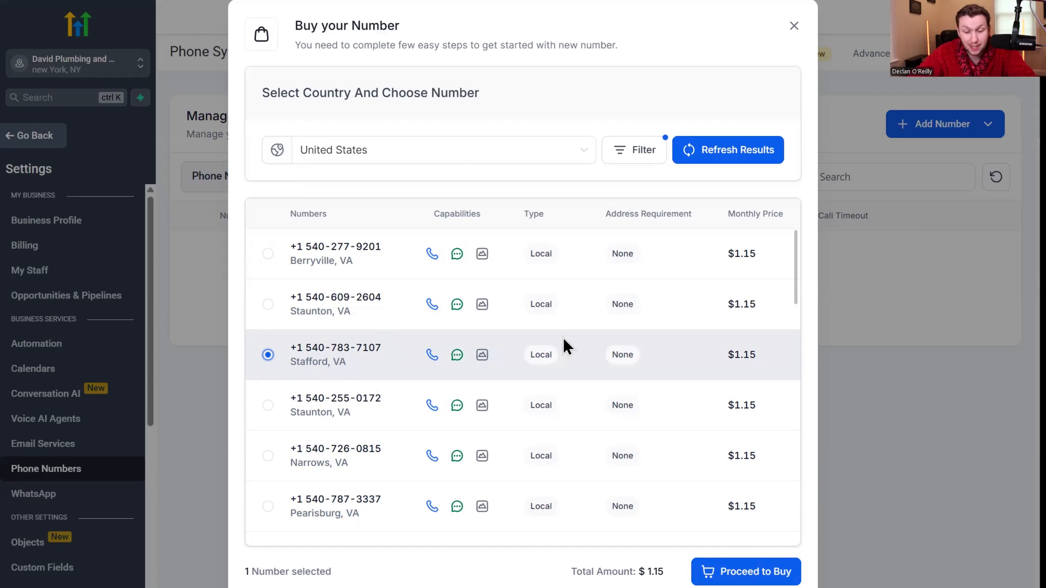
{"action": "left_click", "coordinate": [682, 572]}
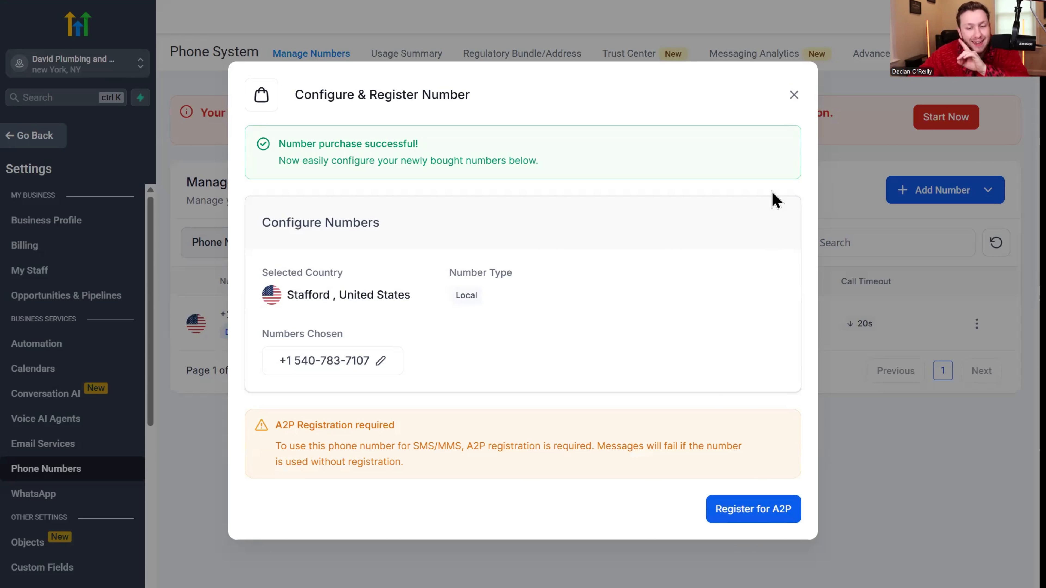
{"action": "left_click", "coordinate": [793, 94]}
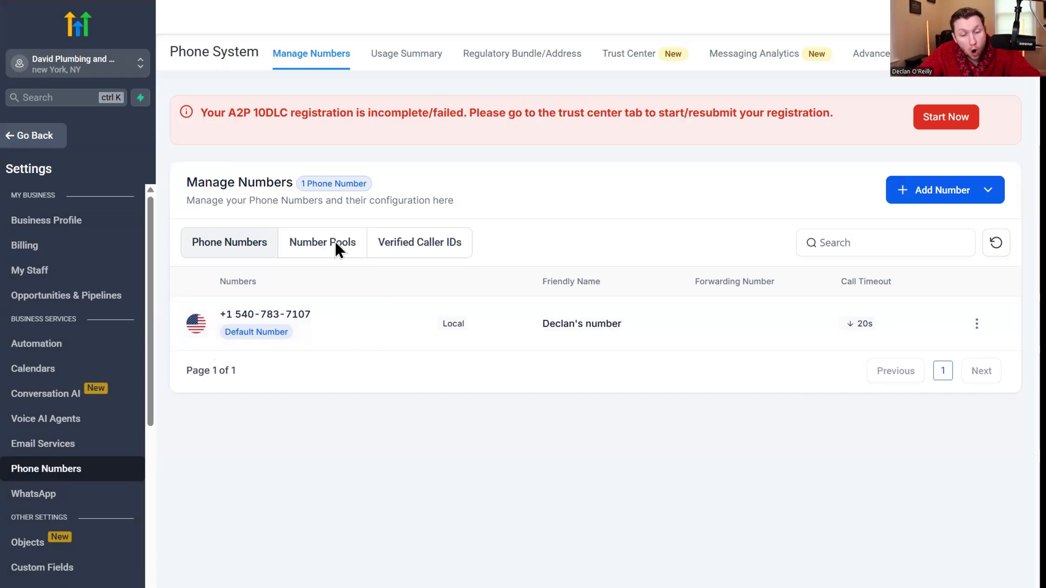
{"action": "left_click", "coordinate": [977, 323]}
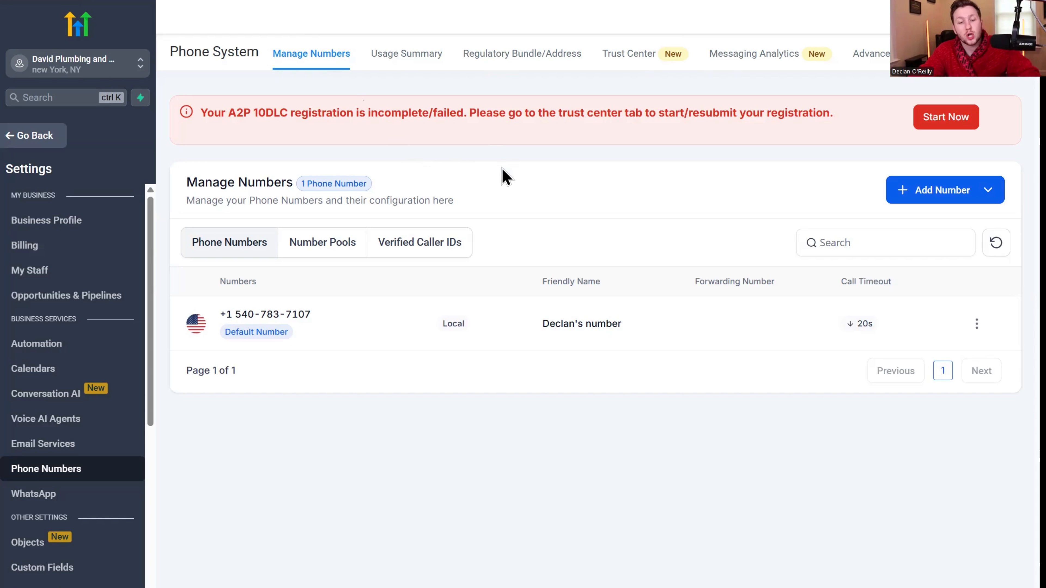
- Review the A2P messaging registration requirements and the brand and campaign status in the Trust Center
{"action": "left_click", "coordinate": [652, 54]}
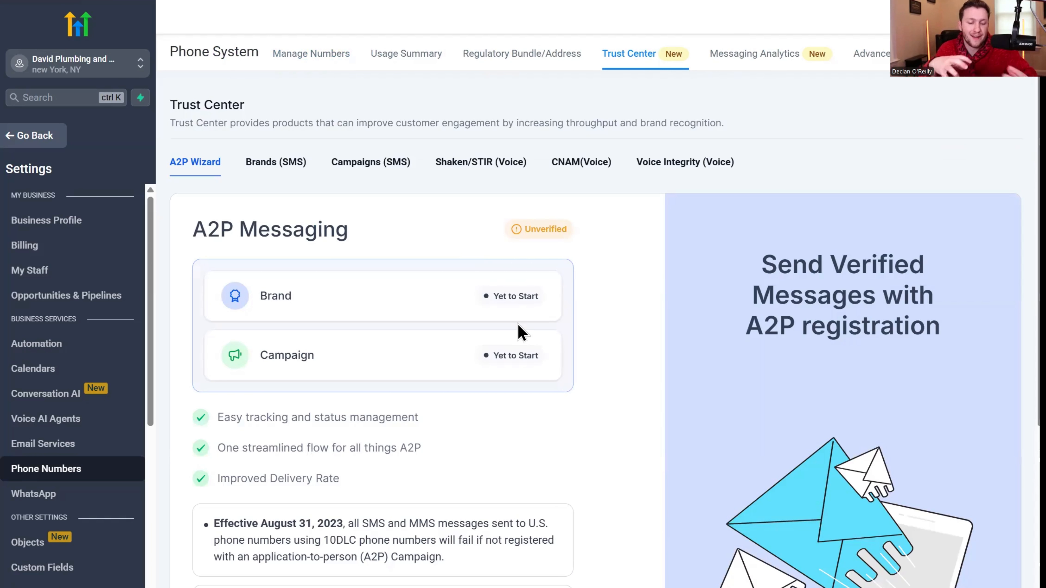
{"action": "scroll", "coordinate": [519, 332], "scroll_direction": "down", "scroll_amount": 5}
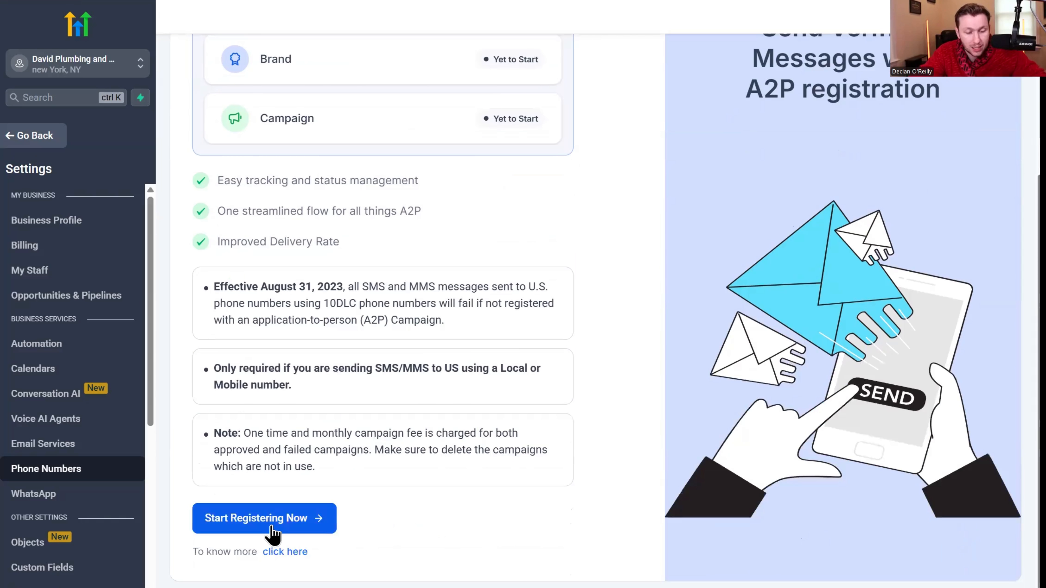
{"action": "scroll", "coordinate": [515, 439], "scroll_direction": "up", "scroll_amount": 5}
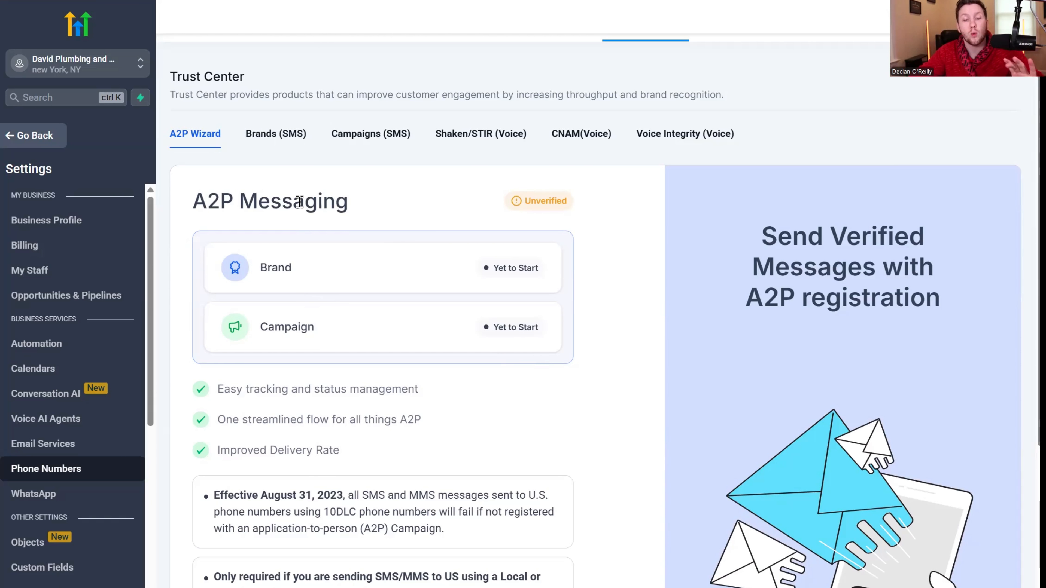
{"action": "scroll", "coordinate": [299, 201], "scroll_direction": "down", "scroll_amount": 5}
{"action": "scroll", "coordinate": [453, 377], "scroll_direction": "up", "scroll_amount": 6}
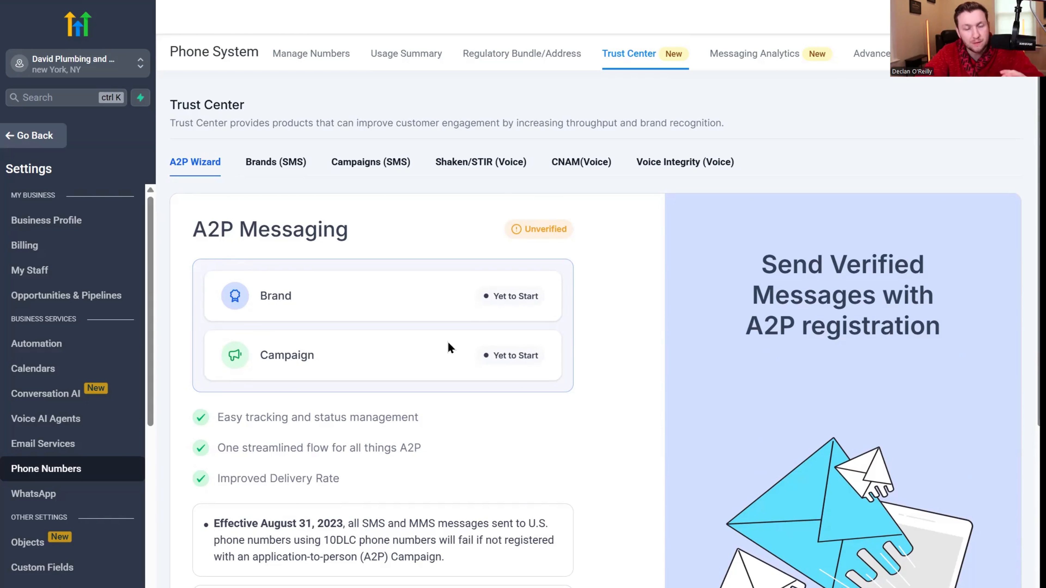
{"action": "scroll", "coordinate": [616, 303], "scroll_direction": "down", "scroll_amount": 5}
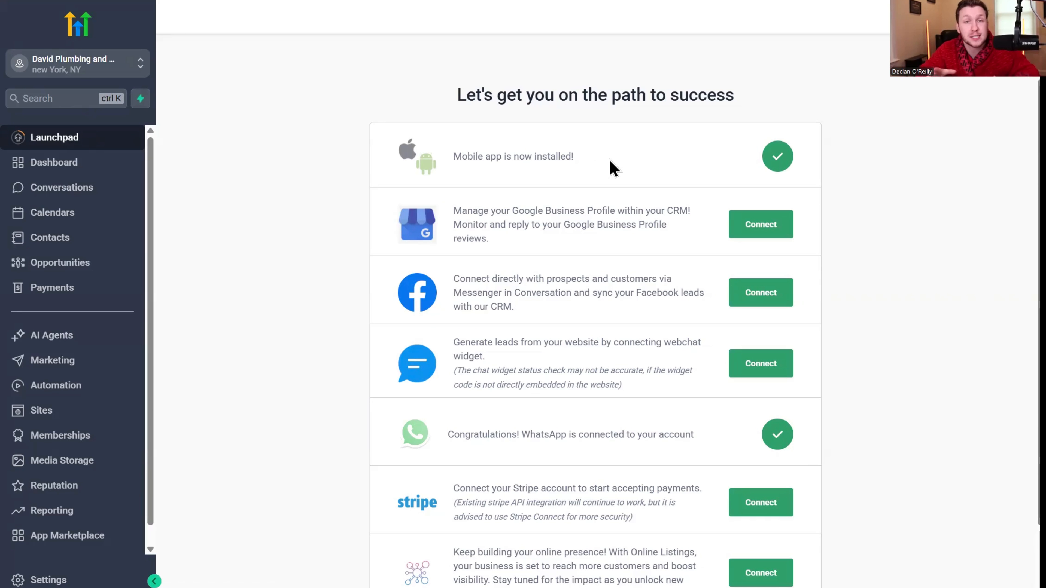
- Start an SMS to the contact created on Jan 03 2025 with the new Stafford number as sender, and discard it unsent
{"action": "left_click", "coordinate": [109, 238]}
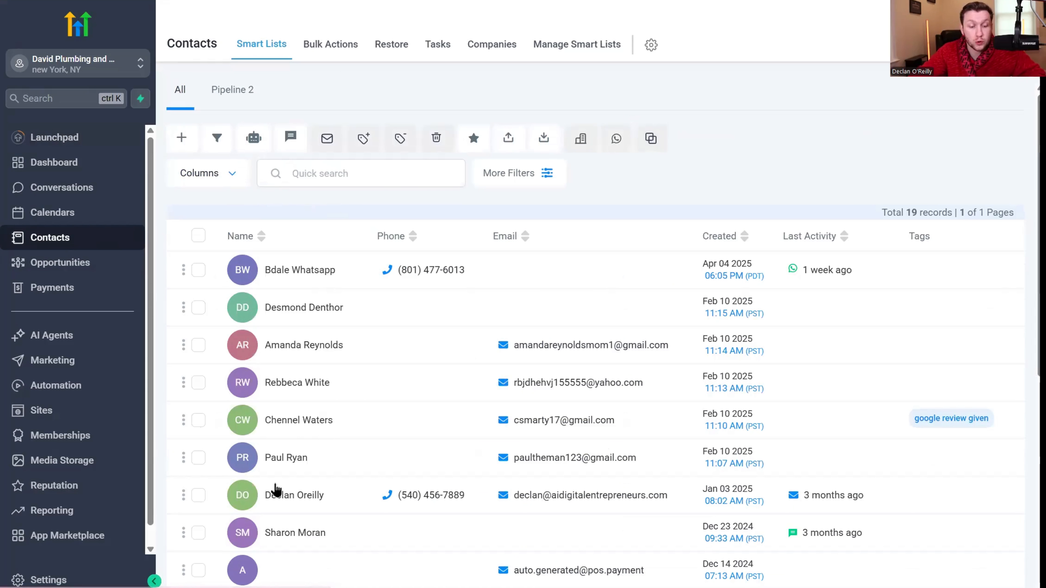
{"action": "left_click", "coordinate": [198, 496]}
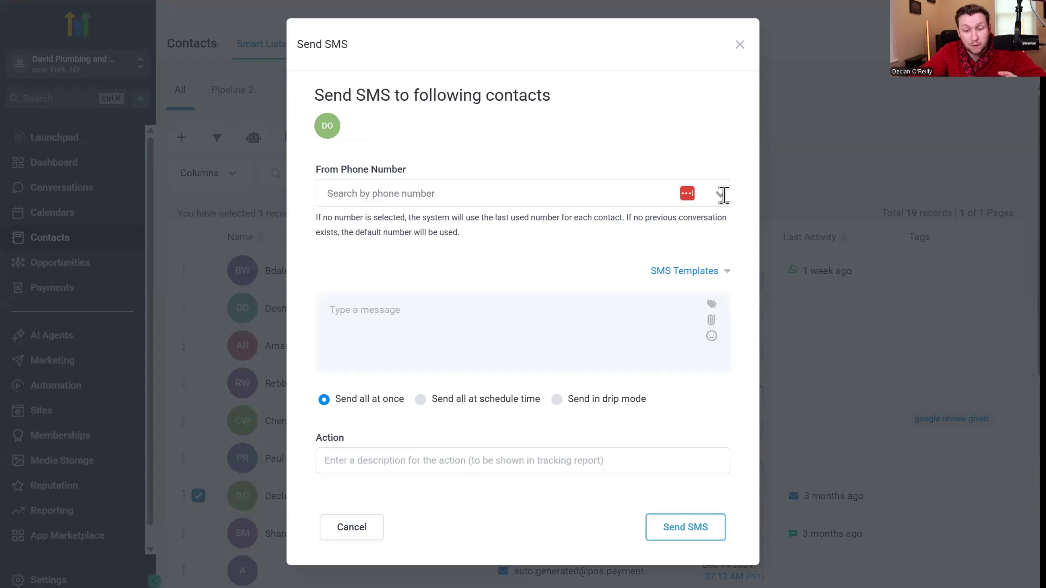
{"action": "left_click", "coordinate": [722, 194]}
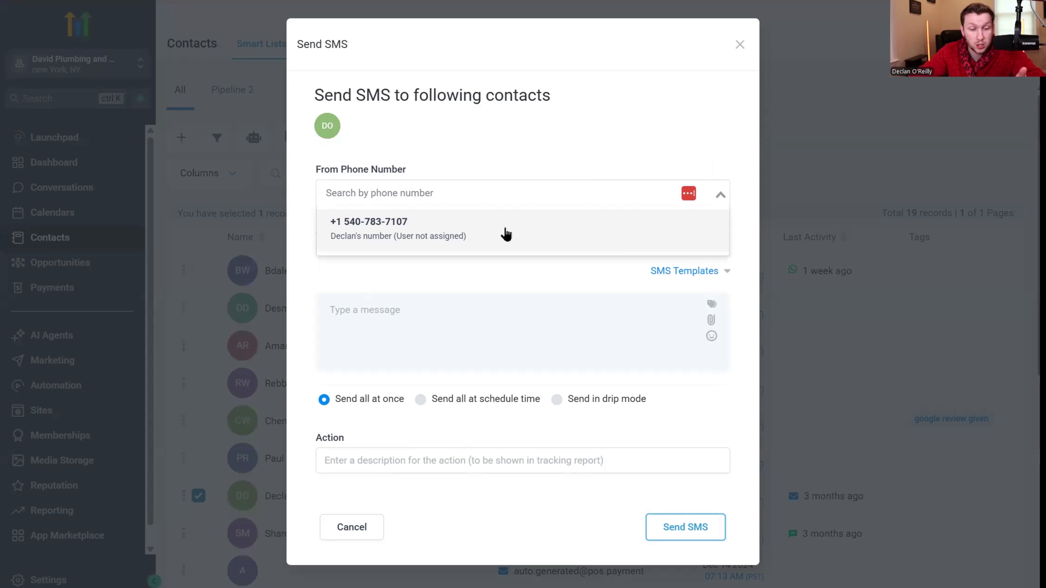
{"action": "left_click", "coordinate": [507, 234]}
{"action": "left_click", "coordinate": [434, 309]}
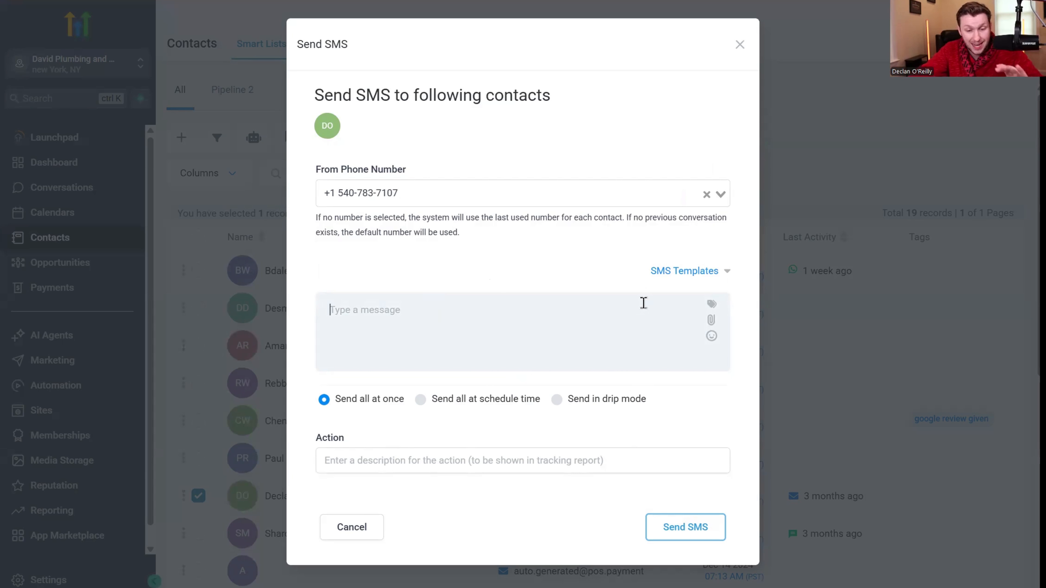
{"action": "left_click", "coordinate": [745, 48]}
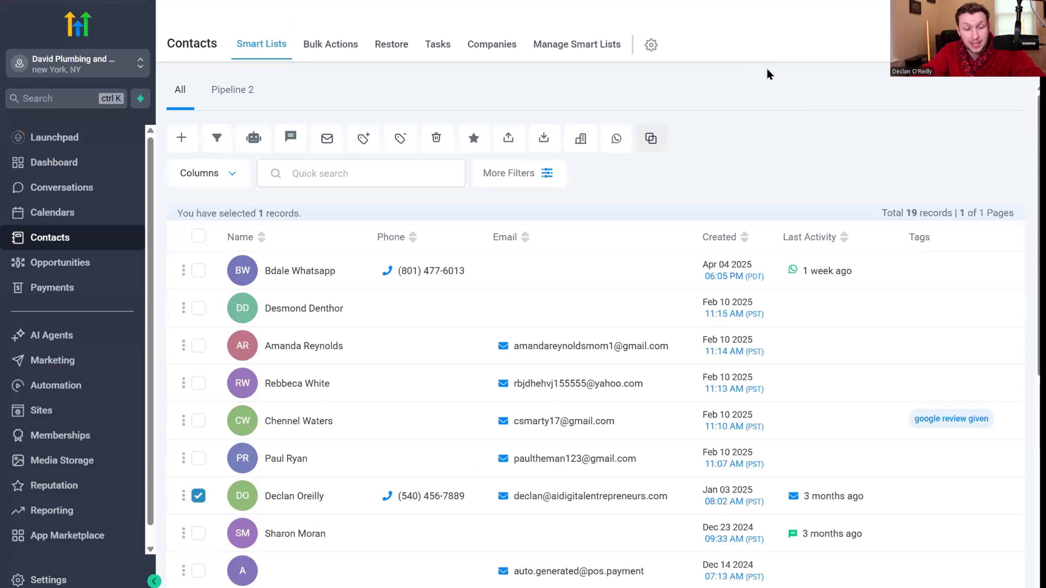
- Start a bulk SMS to all contacts, cancel it, and clear the contact selection
{"action": "left_click", "coordinate": [197, 237]}
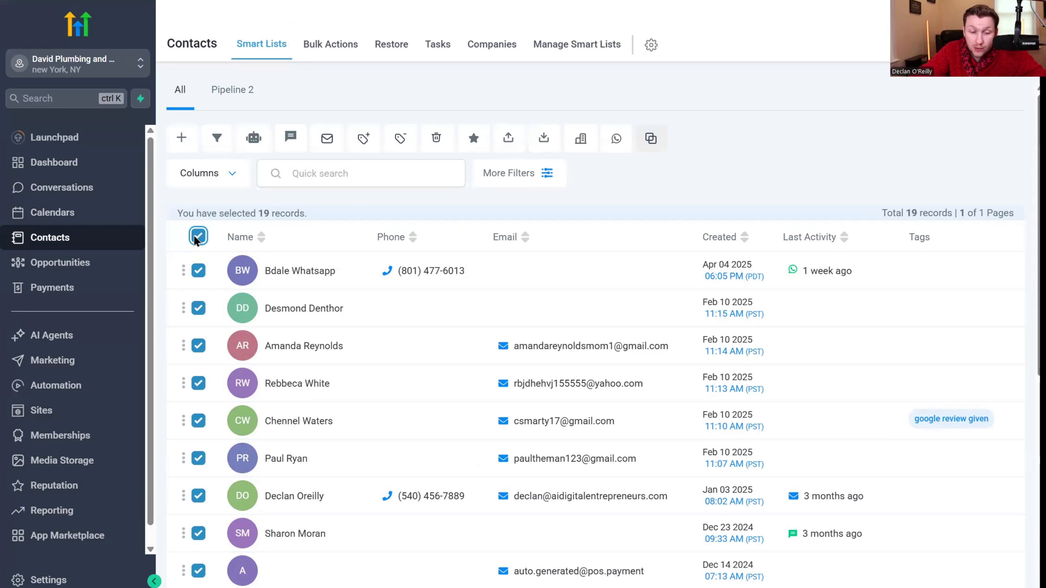
{"action": "left_click", "coordinate": [291, 138]}
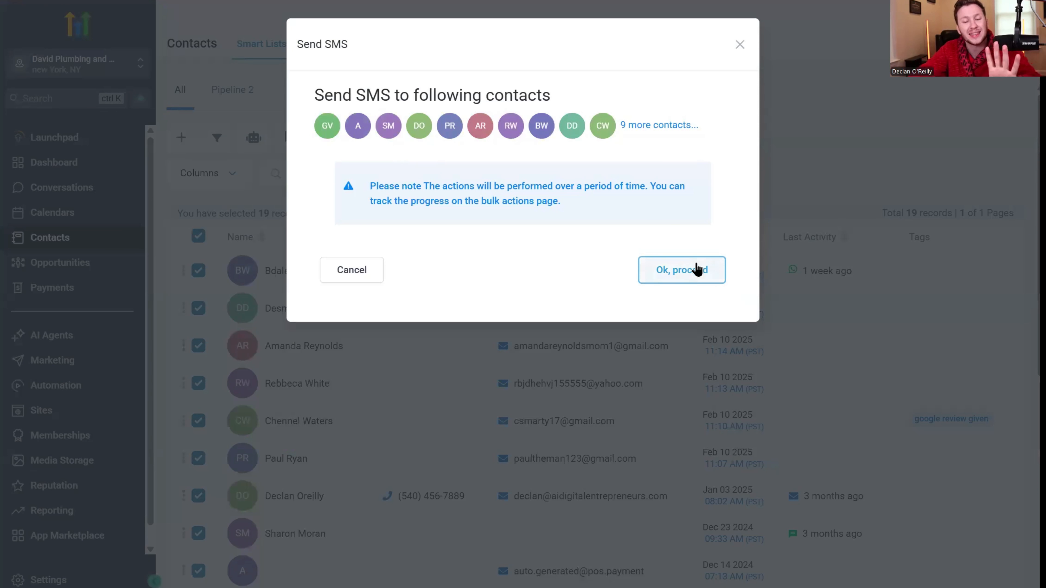
{"action": "left_click", "coordinate": [741, 46]}
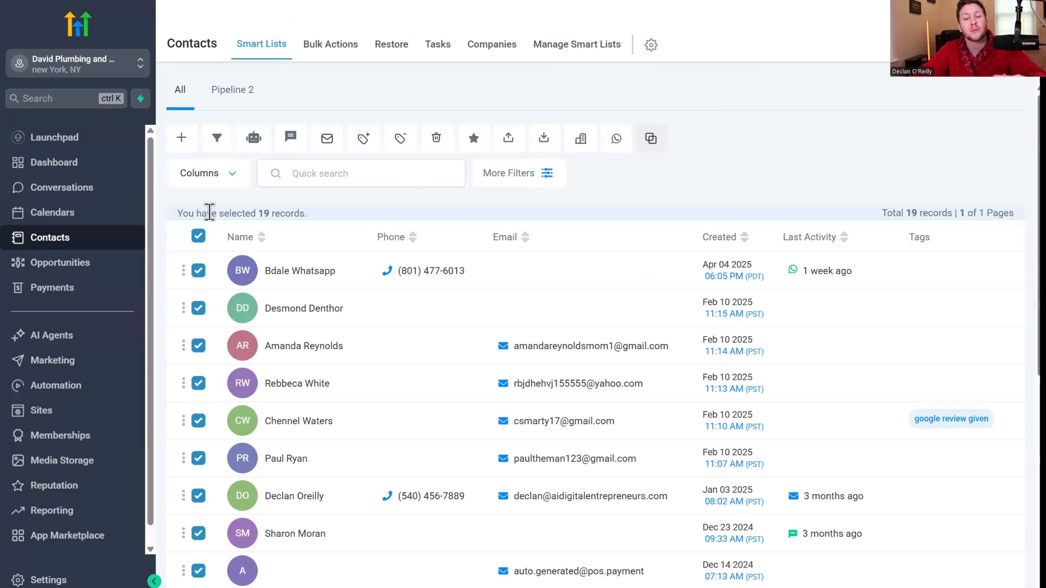
{"action": "left_click", "coordinate": [199, 237]}
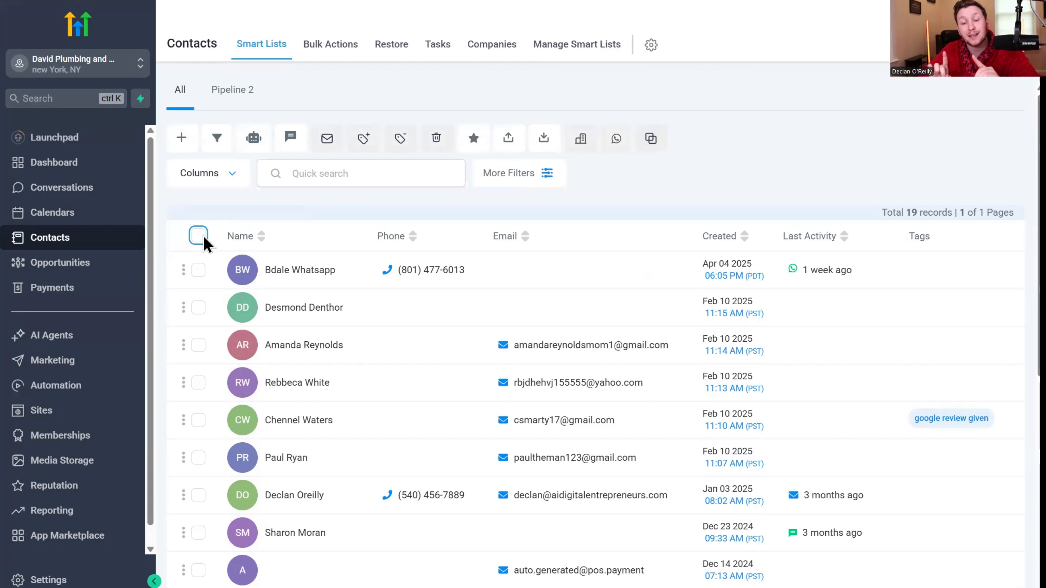
- Look through the message history of the latest unread WhatsApp conversation and return to the contact list
{"action": "left_click", "coordinate": [71, 188]}
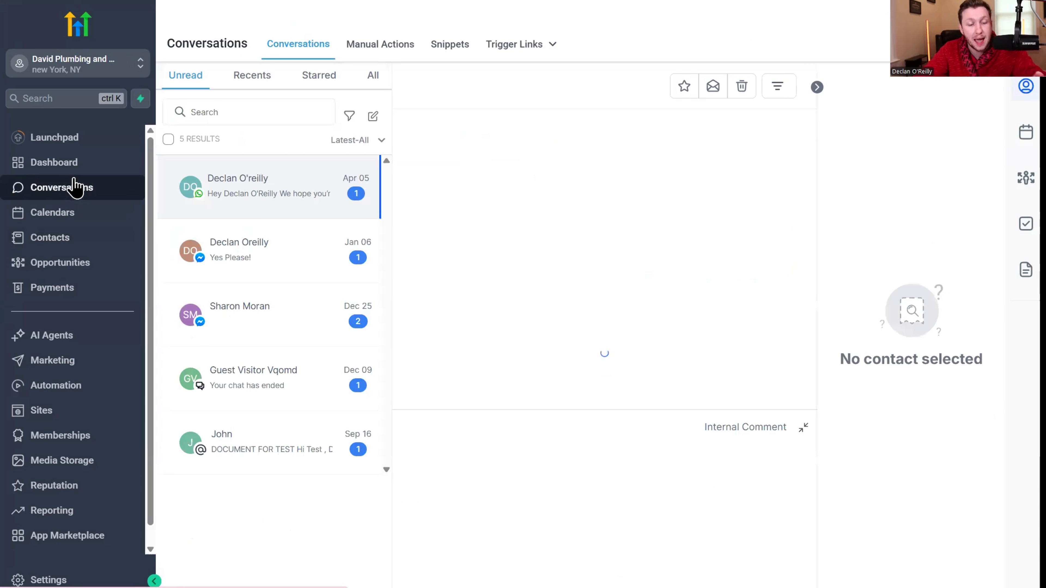
{"action": "scroll", "coordinate": [535, 202], "scroll_direction": "up", "scroll_amount": 10}
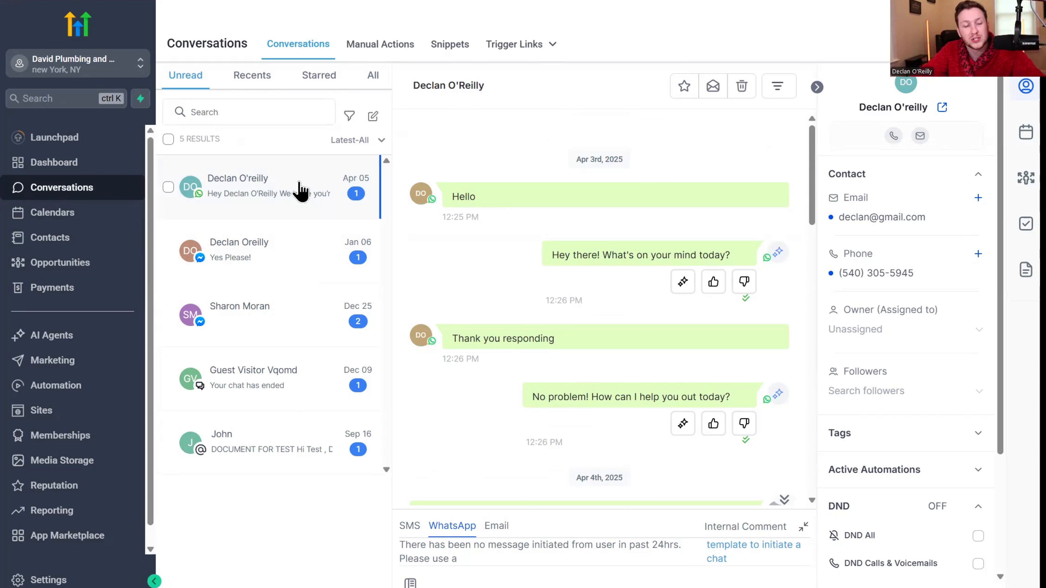
{"action": "left_click", "coordinate": [101, 241]}
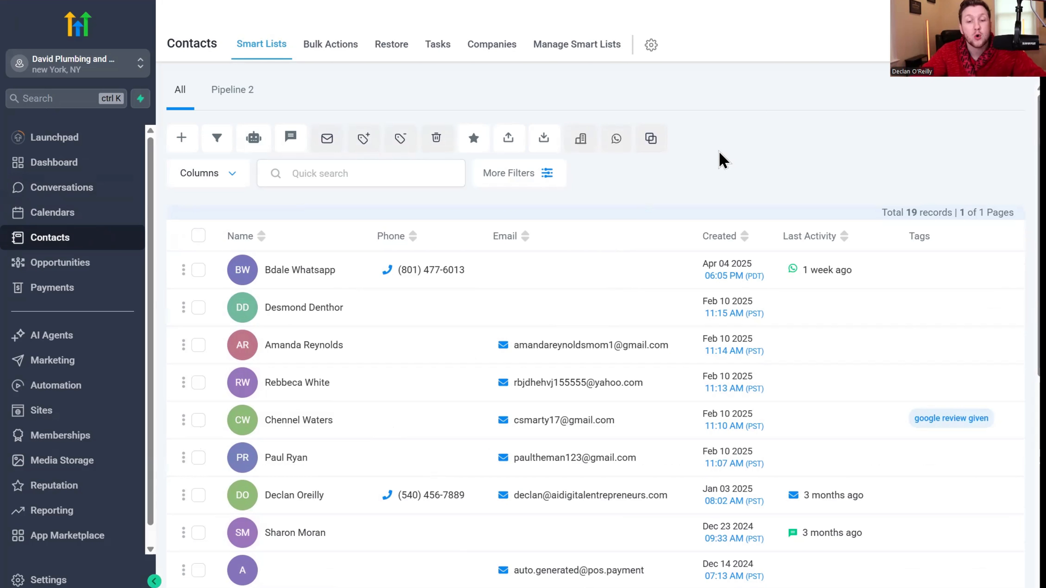
- Create and save a text snippet named "Test 3" with the body "This is a Text"
{"action": "left_click", "coordinate": [47, 193]}
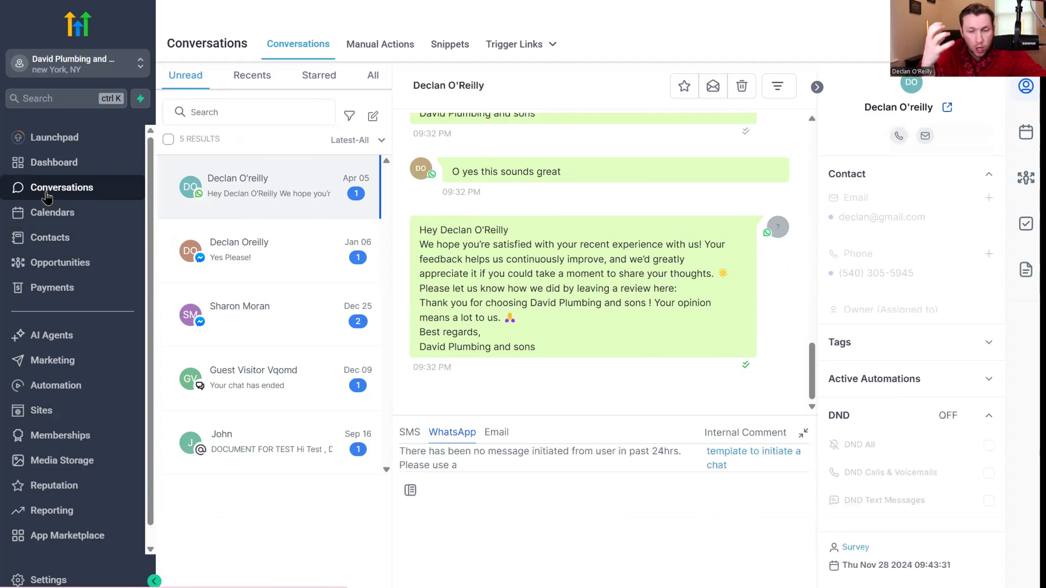
{"action": "left_click", "coordinate": [453, 45]}
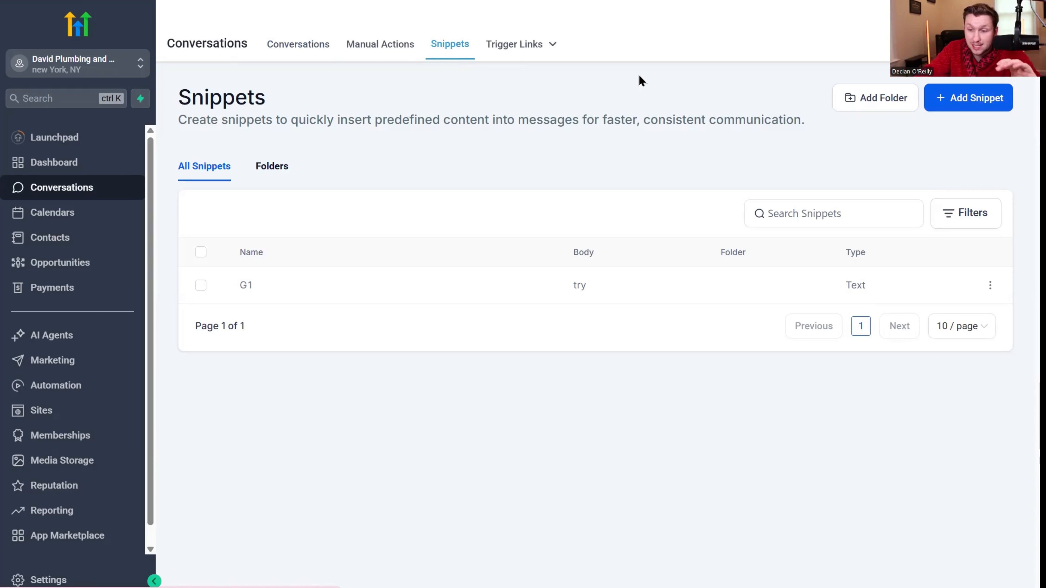
{"action": "left_click", "coordinate": [970, 105]}
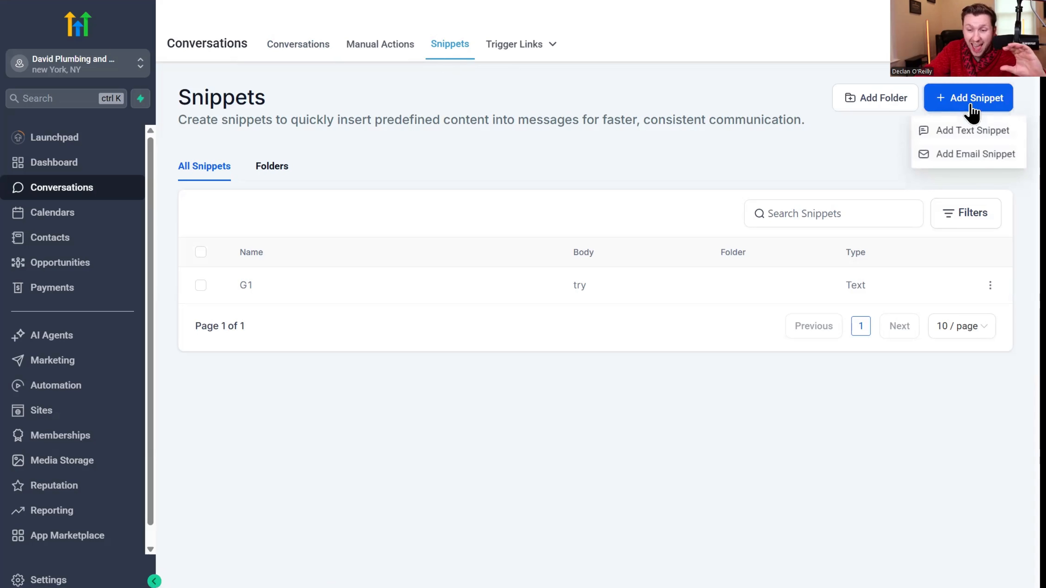
{"action": "left_click", "coordinate": [983, 132]}
{"action": "left_click", "coordinate": [408, 109]}
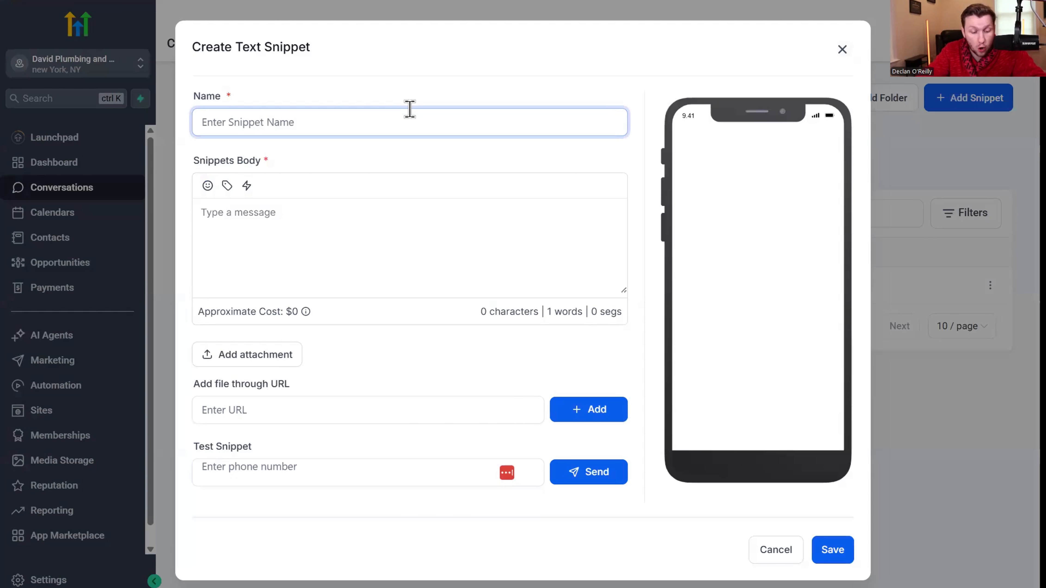
{"action": "type", "text": "Test 3"}
{"action": "left_click", "coordinate": [352, 220]}
{"action": "type", "text": "This is a "}
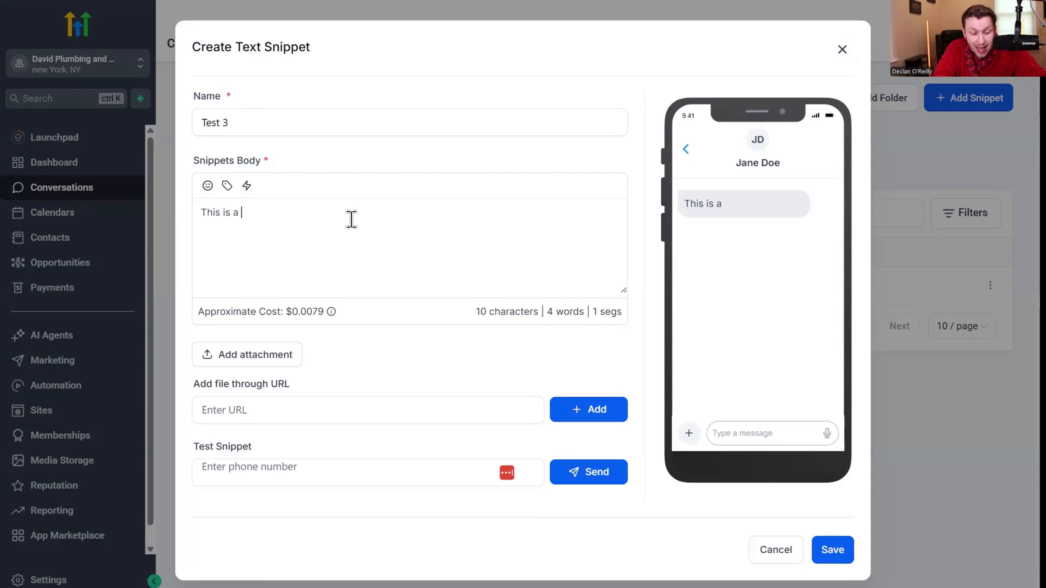
{"action": "type", "text": "Text"}
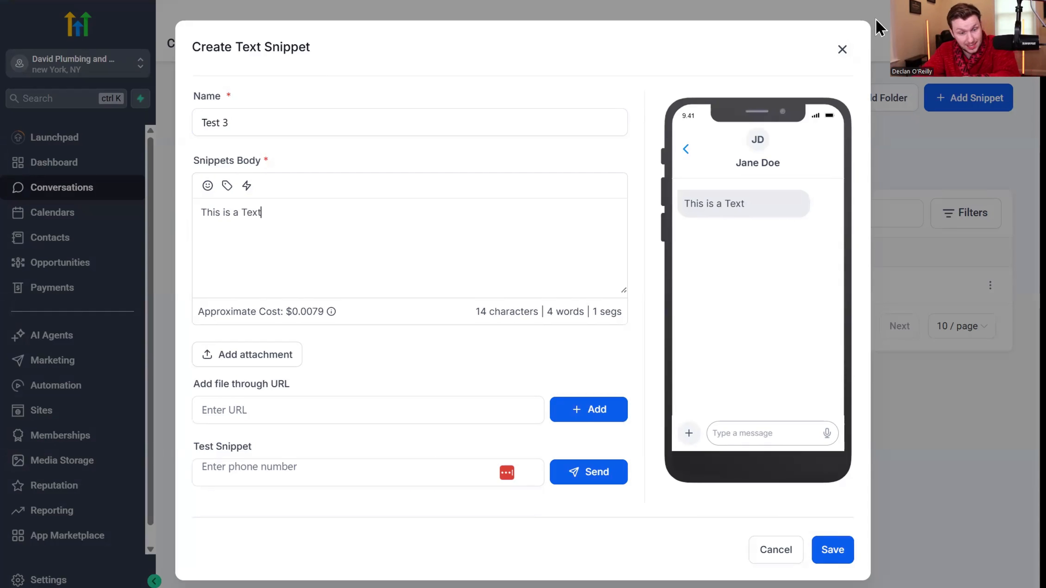
{"action": "left_click", "coordinate": [432, 408]}
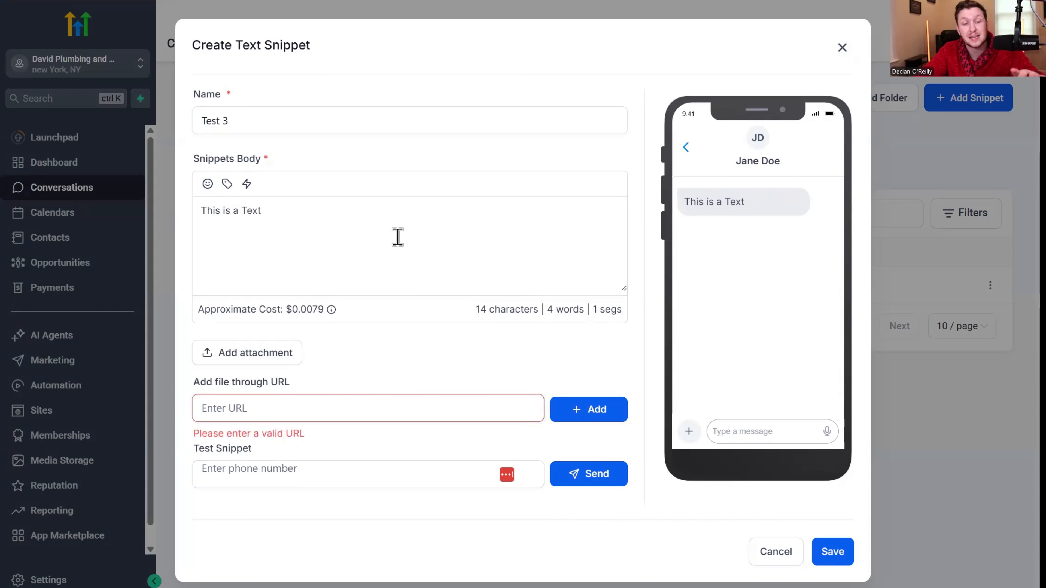
{"action": "left_click", "coordinate": [840, 551]}
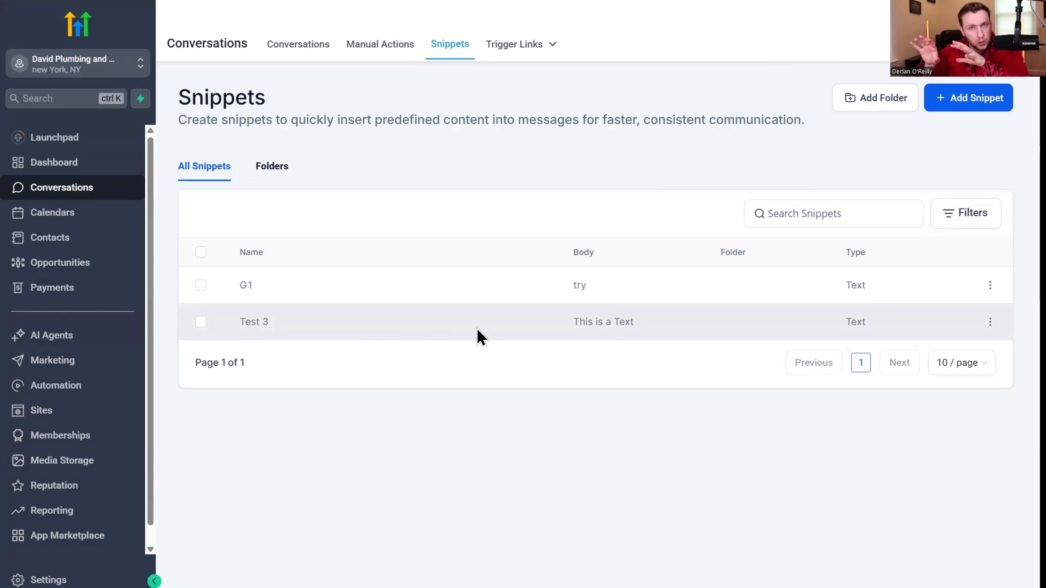
- Start a bulk SMS to all contacts from the purchased number, fill it with the Test 3 template, and discard it unsent
{"action": "left_click", "coordinate": [128, 238]}
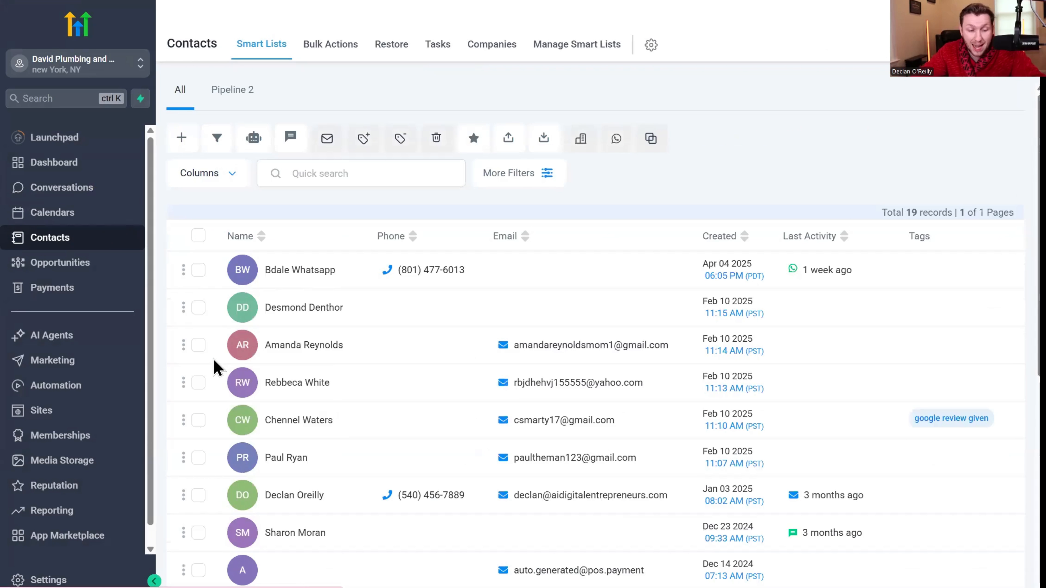
{"action": "left_click", "coordinate": [197, 237]}
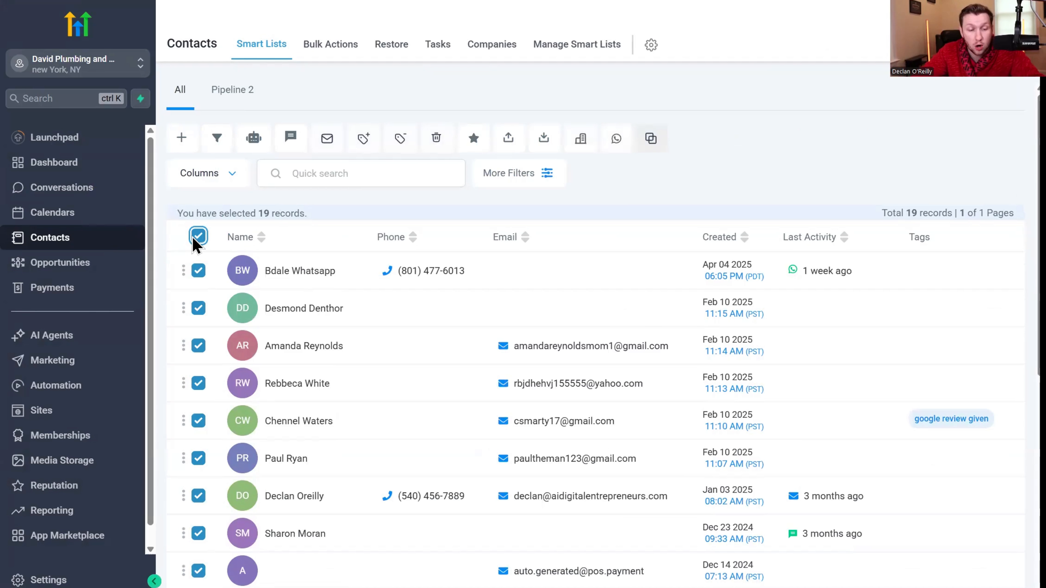
{"action": "left_click", "coordinate": [292, 141]}
{"action": "left_click", "coordinate": [695, 271]}
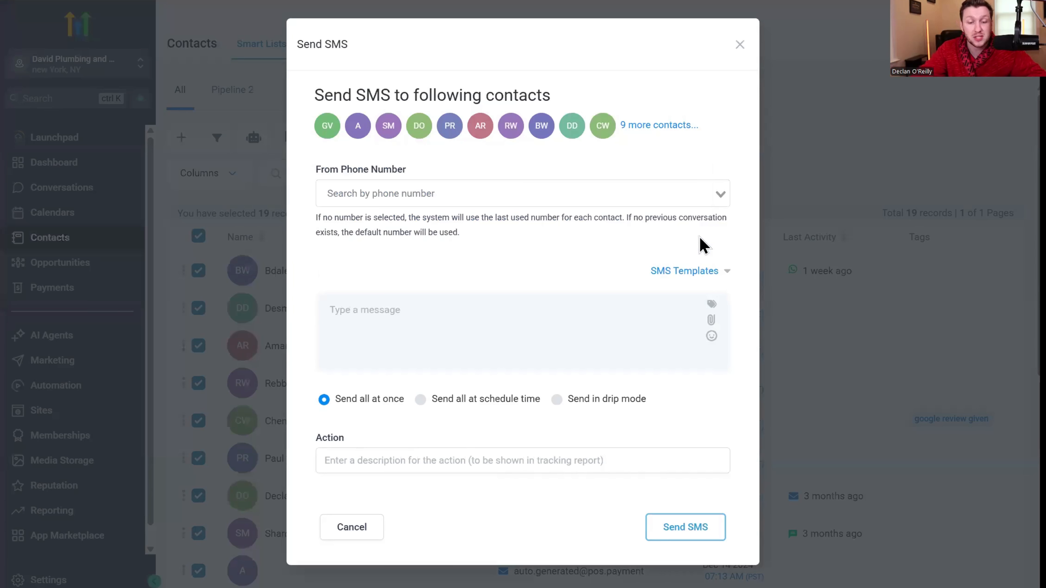
{"action": "left_click", "coordinate": [723, 195]}
{"action": "left_click", "coordinate": [674, 236]}
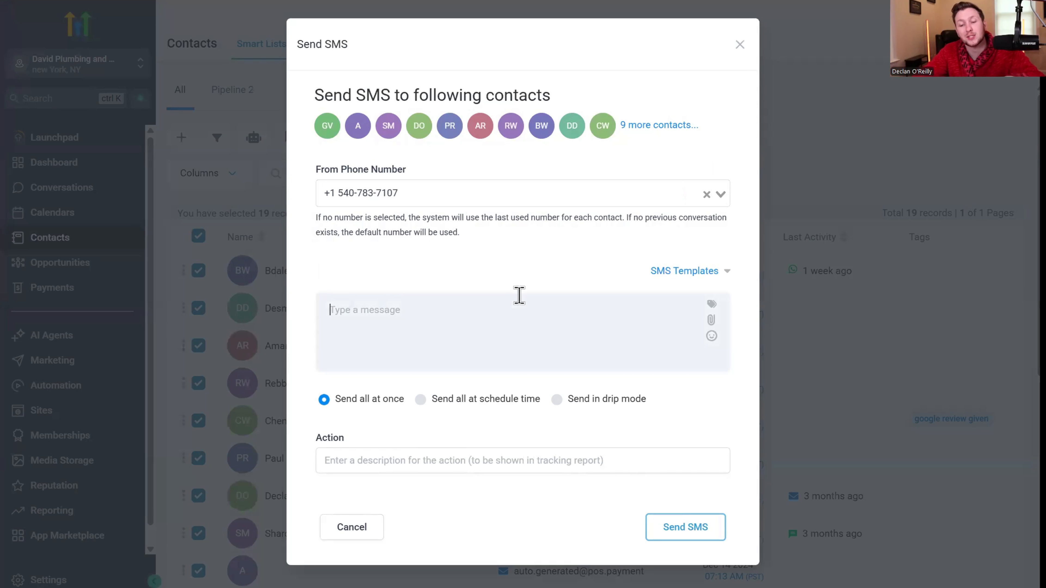
{"action": "left_click", "coordinate": [667, 272]}
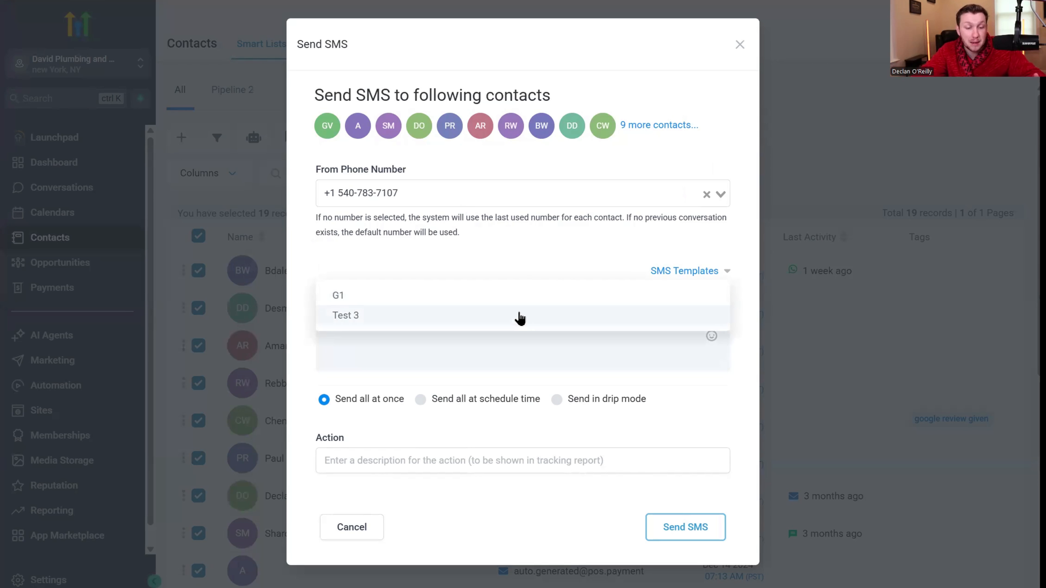
{"action": "left_click", "coordinate": [519, 315]}
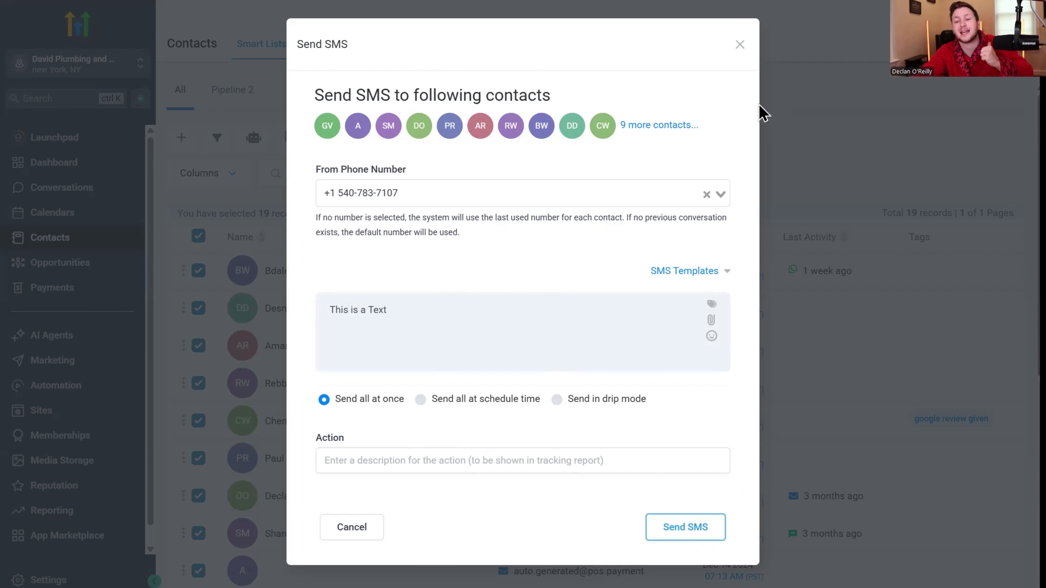
{"action": "left_click", "coordinate": [743, 52]}
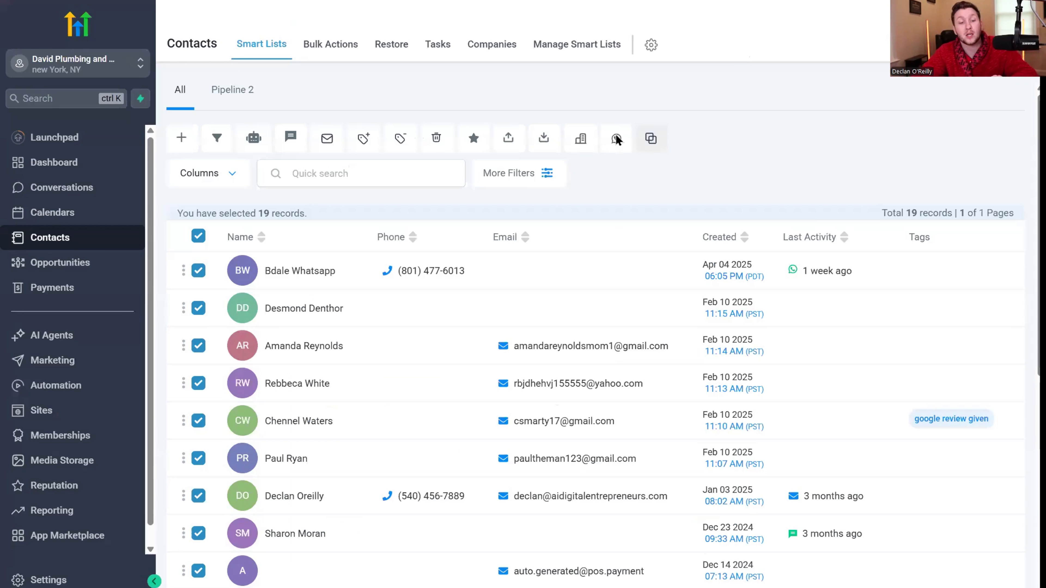
- Insert the Test 3 snippet into an SMS reply in the latest unread conversation, leaving it unsent
{"action": "left_click", "coordinate": [78, 191]}
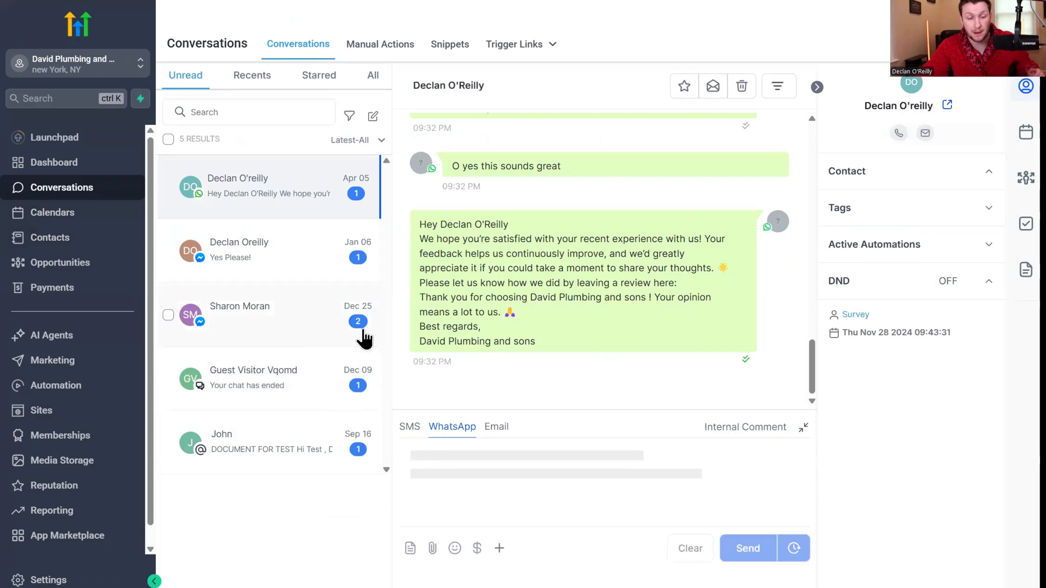
{"action": "left_click", "coordinate": [415, 528]}
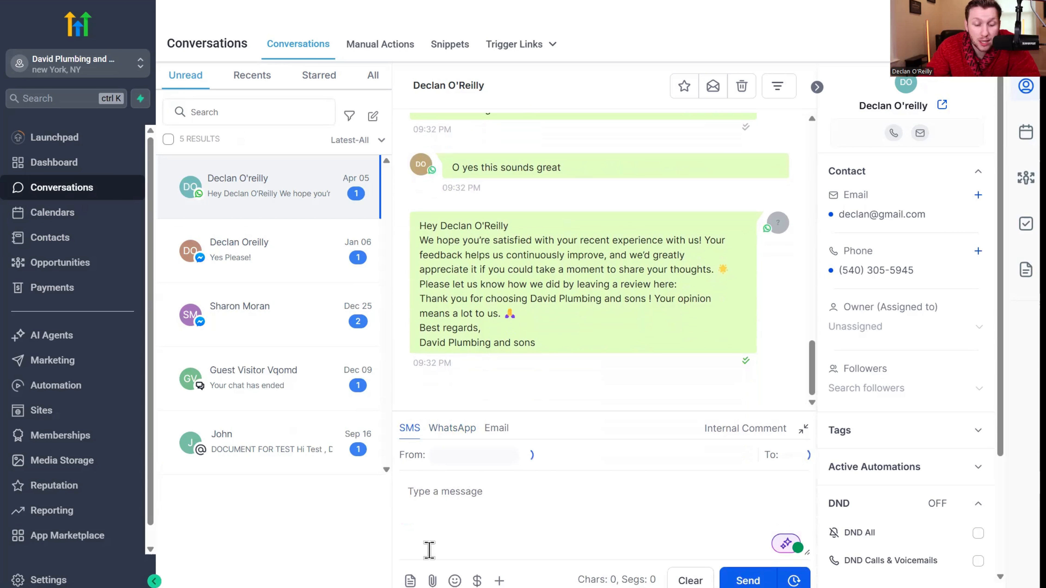
{"action": "left_click", "coordinate": [411, 581]}
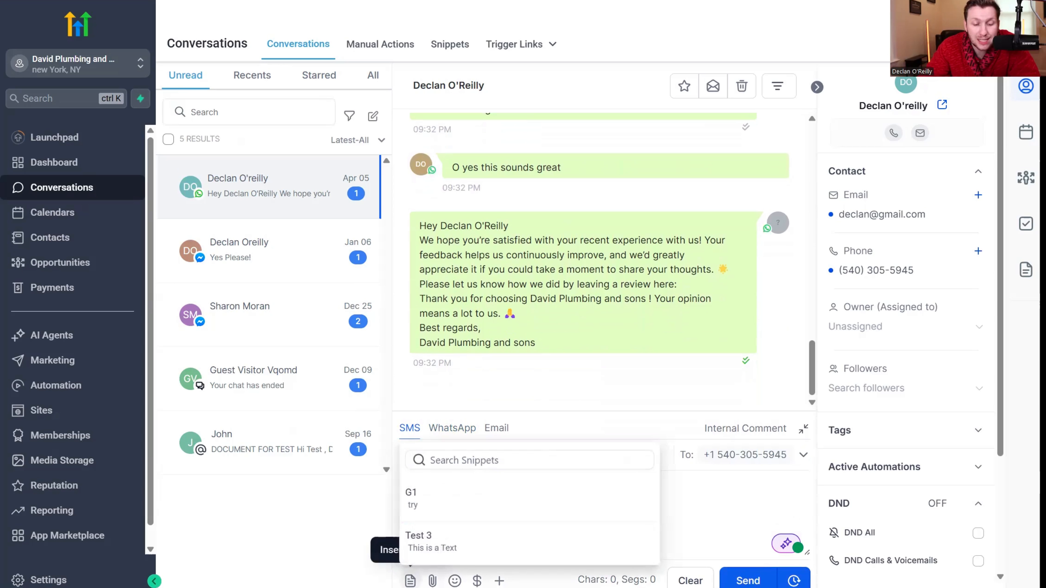
{"action": "left_click", "coordinate": [436, 545]}
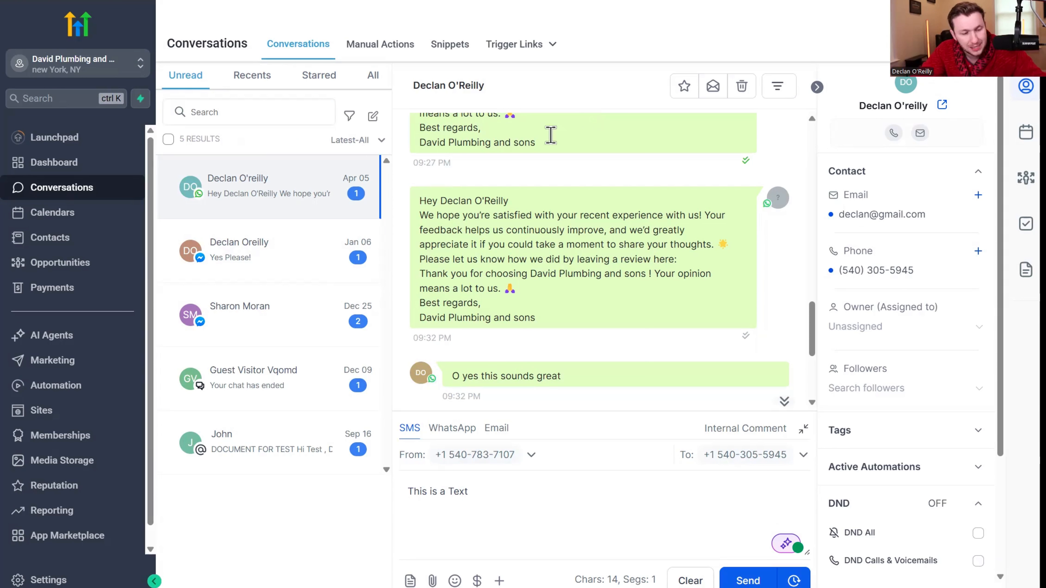
{"action": "left_click", "coordinate": [56, 242]}
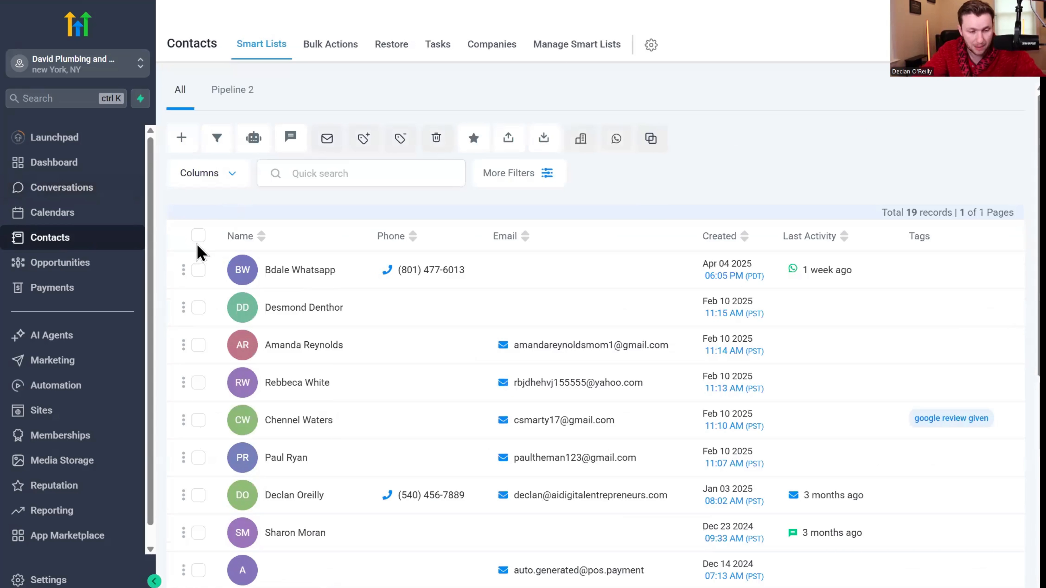
{"action": "left_click", "coordinate": [199, 270]}
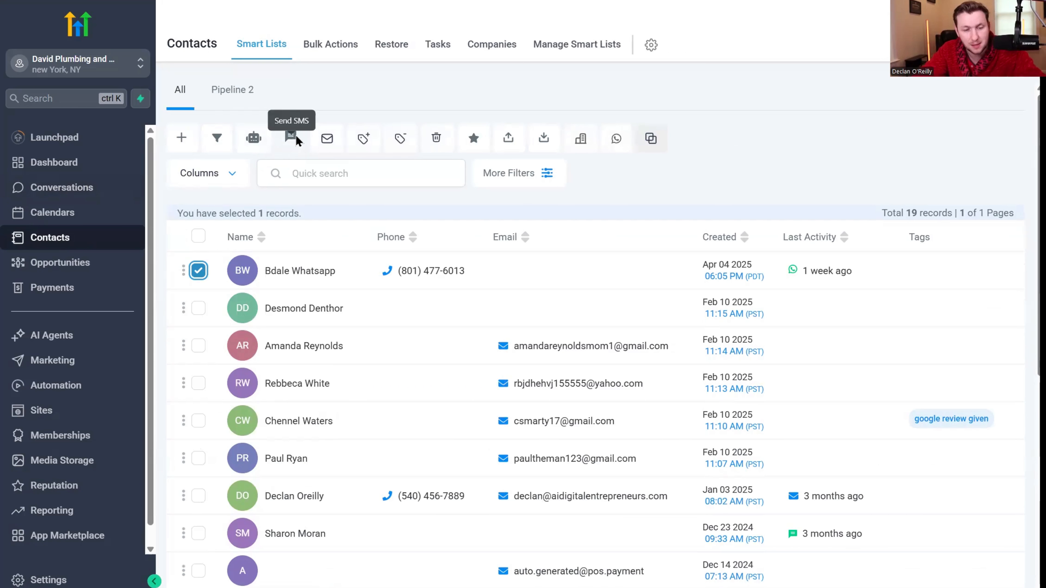
{"action": "left_click", "coordinate": [98, 189]}
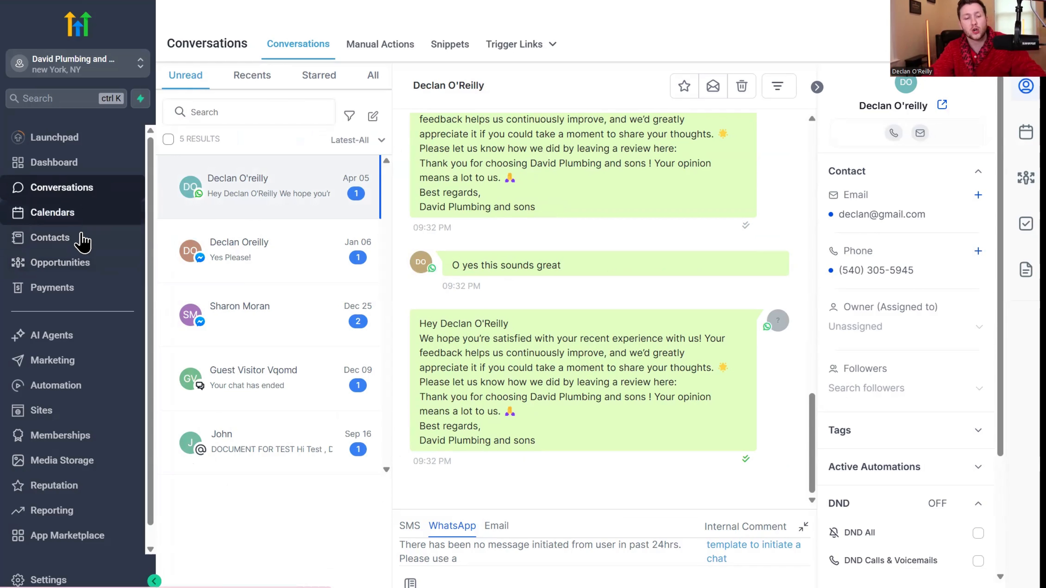
{"action": "left_click", "coordinate": [74, 242]}
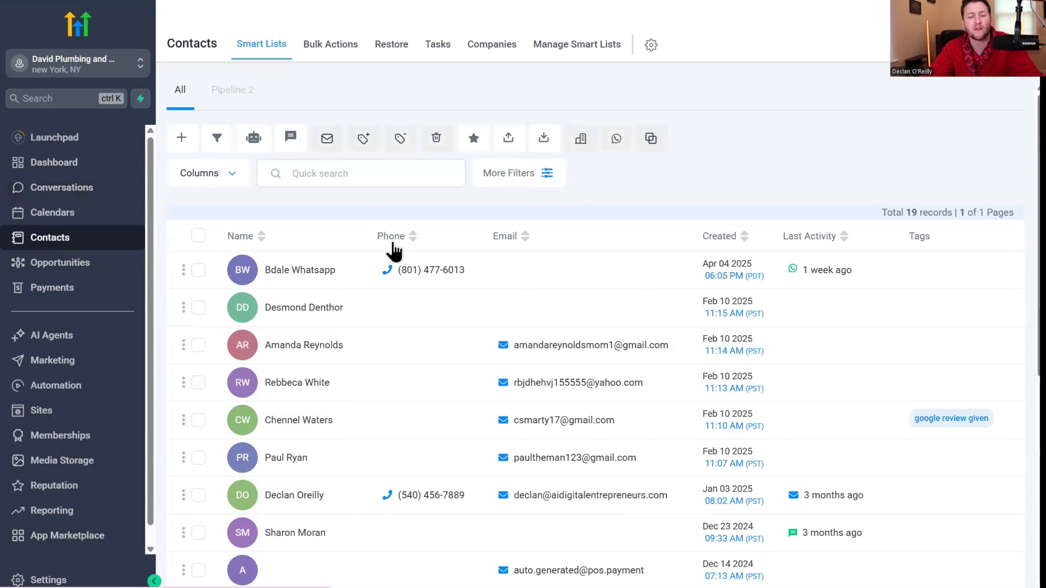
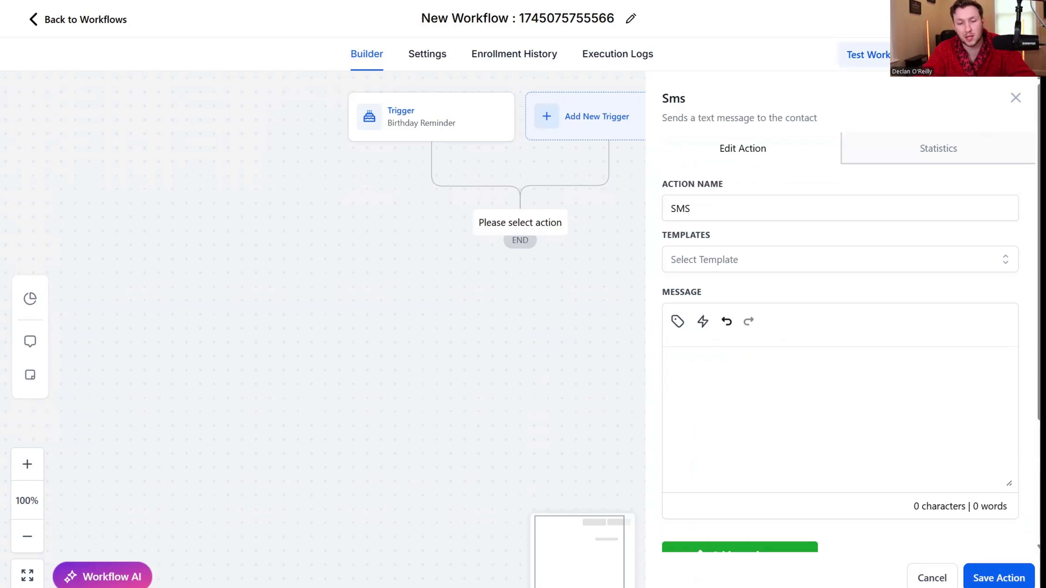
- Leave the birthday reminder workflow's unsaved SMS action and create a new workflow from the List Reactivation recipe
{"action": "left_click", "coordinate": [1016, 97]}
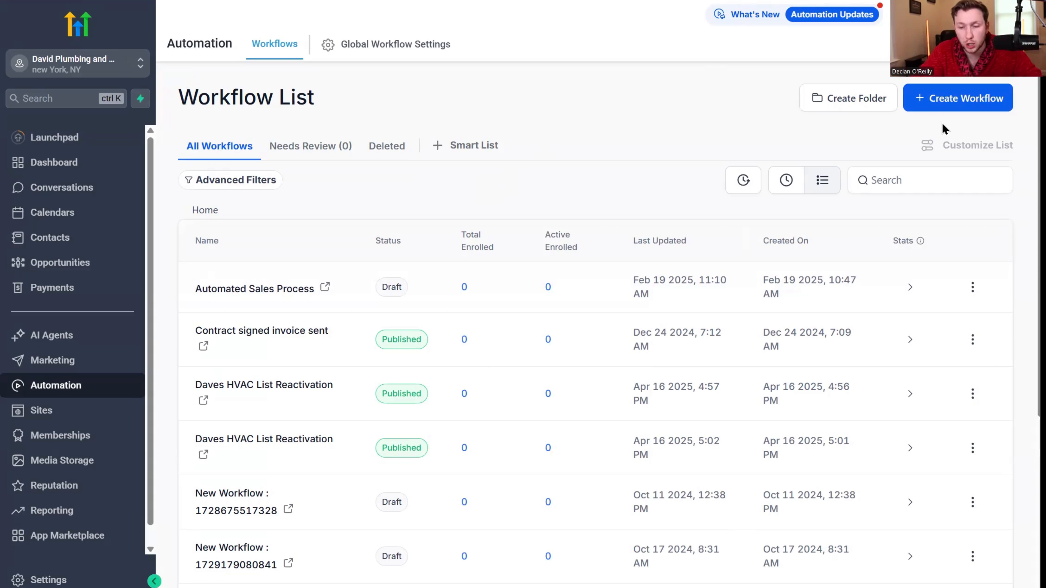
{"action": "left_click", "coordinate": [943, 106]}
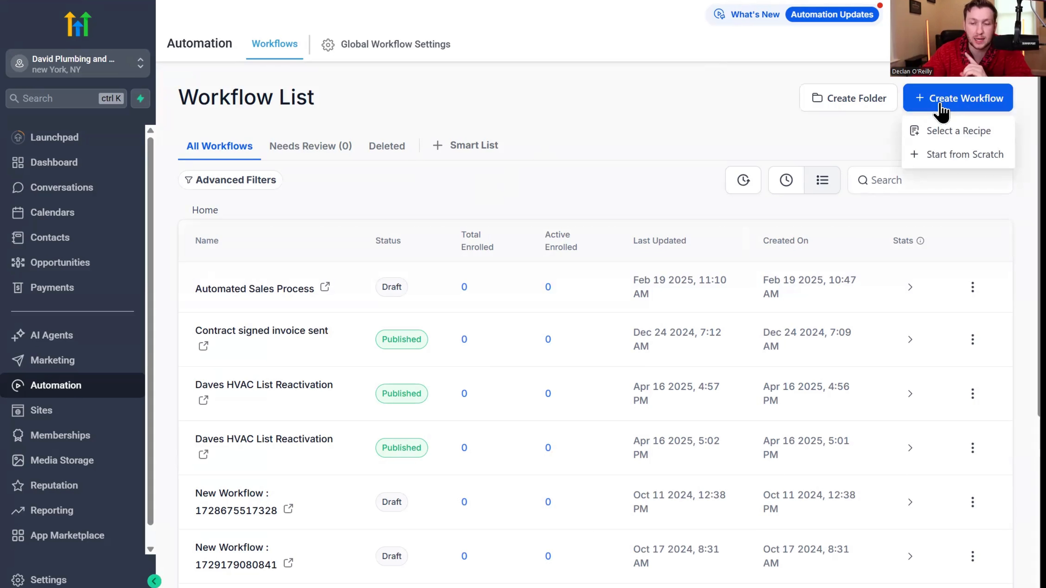
{"action": "left_click", "coordinate": [955, 133]}
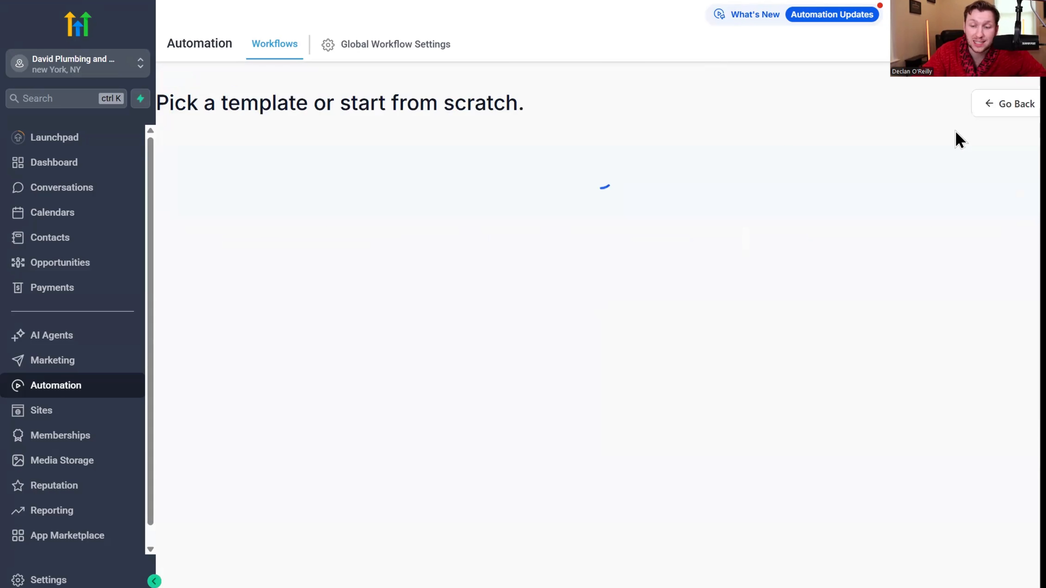
{"action": "scroll", "coordinate": [704, 366], "scroll_direction": "down", "scroll_amount": 10}
{"action": "scroll", "coordinate": [707, 367], "scroll_direction": "up", "scroll_amount": 4}
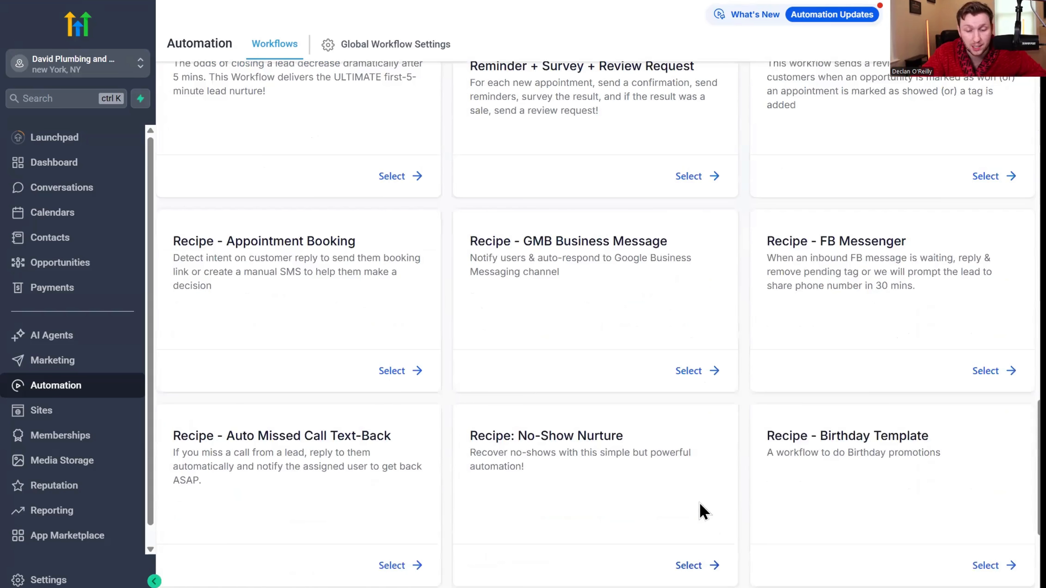
{"action": "scroll", "coordinate": [701, 509], "scroll_direction": "down", "scroll_amount": 5}
{"action": "left_click", "coordinate": [694, 554]}
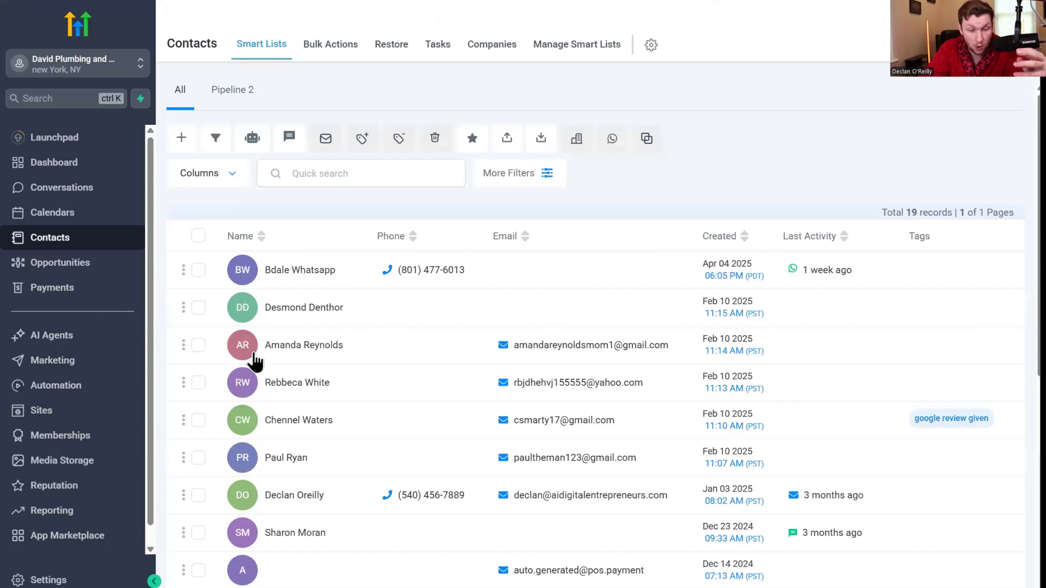
- Look over the contact list, and examine the List Reactivation workflow's reply branches and its Free Whitening Offer SMS message
{"action": "scroll", "coordinate": [264, 311], "scroll_direction": "down", "scroll_amount": 5}
{"action": "scroll", "coordinate": [342, 360], "scroll_direction": "up", "scroll_amount": 5}
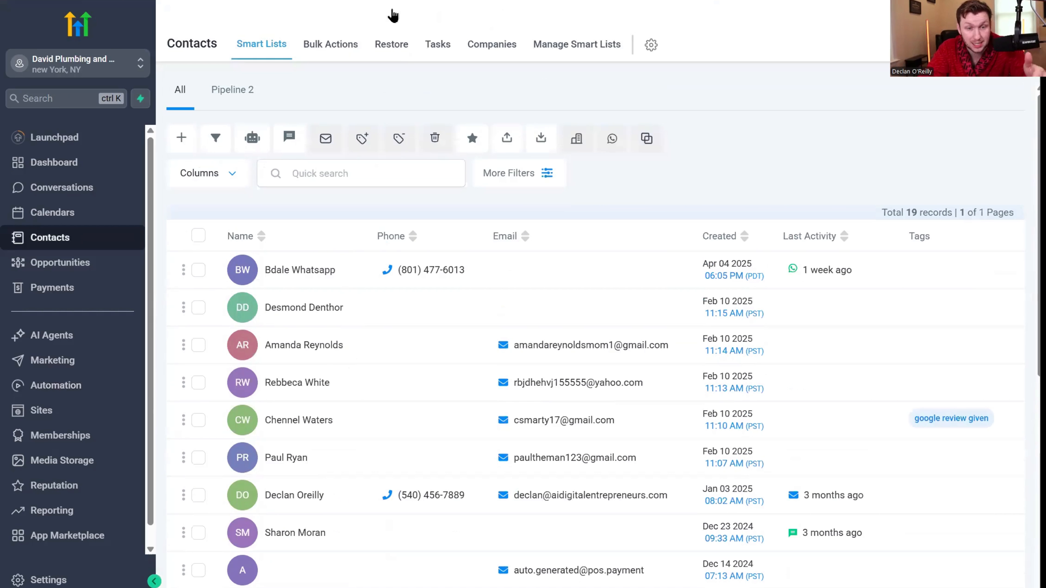
{"action": "left_click", "coordinate": [428, 1]}
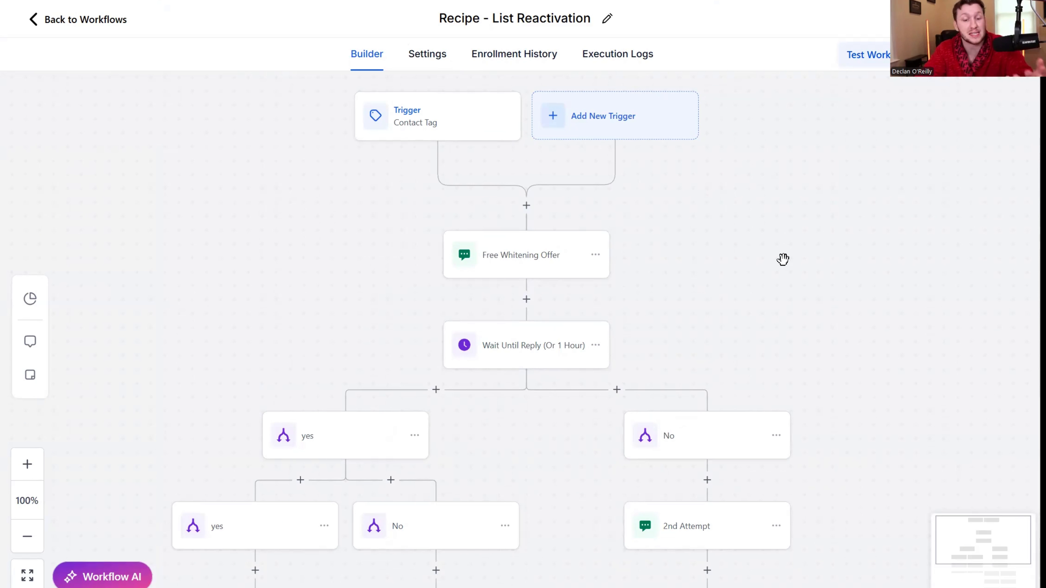
{"action": "scroll", "coordinate": [782, 261], "scroll_direction": "down", "scroll_amount": 3}
{"action": "scroll", "coordinate": [675, 338], "scroll_direction": "down", "scroll_amount": 3}
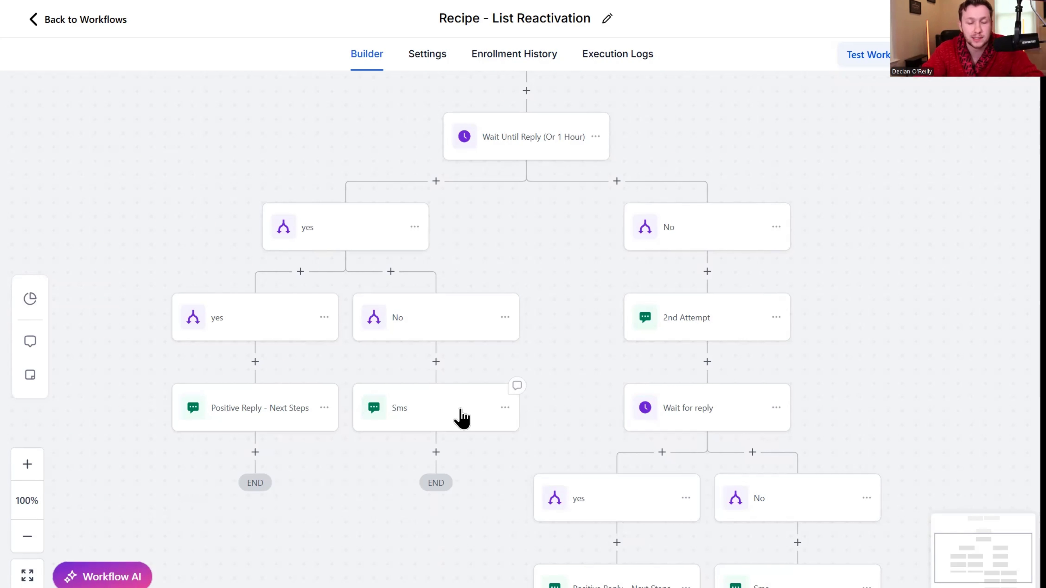
{"action": "scroll", "coordinate": [676, 429], "scroll_direction": "up", "scroll_amount": 5}
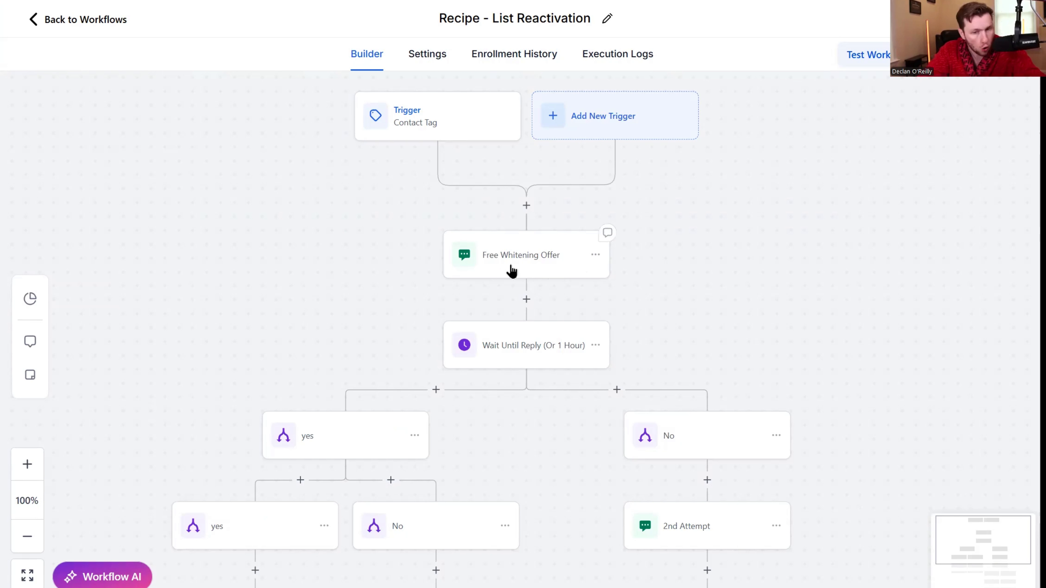
{"action": "left_click", "coordinate": [524, 266]}
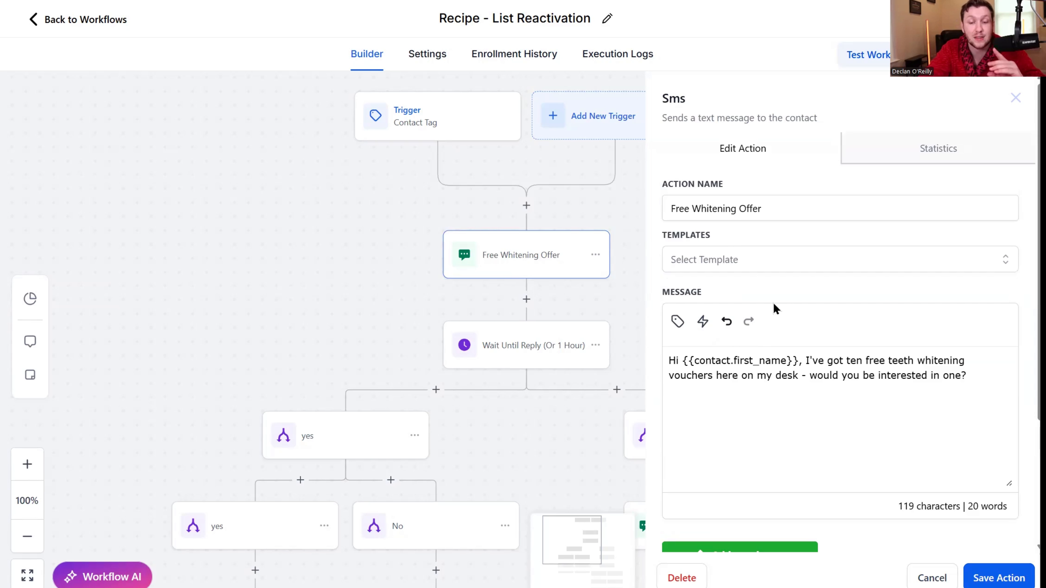
{"action": "left_click", "coordinate": [776, 258]}
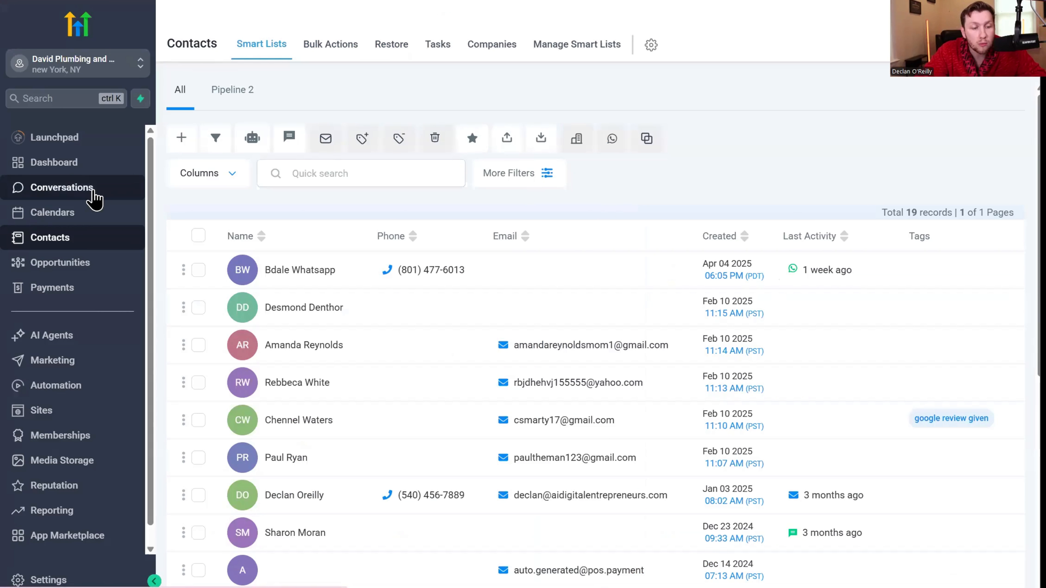
- Check the conversation snippets, apply the G1 snippet template to the Free Whitening Offer SMS, and save the action
{"action": "left_click", "coordinate": [93, 192]}
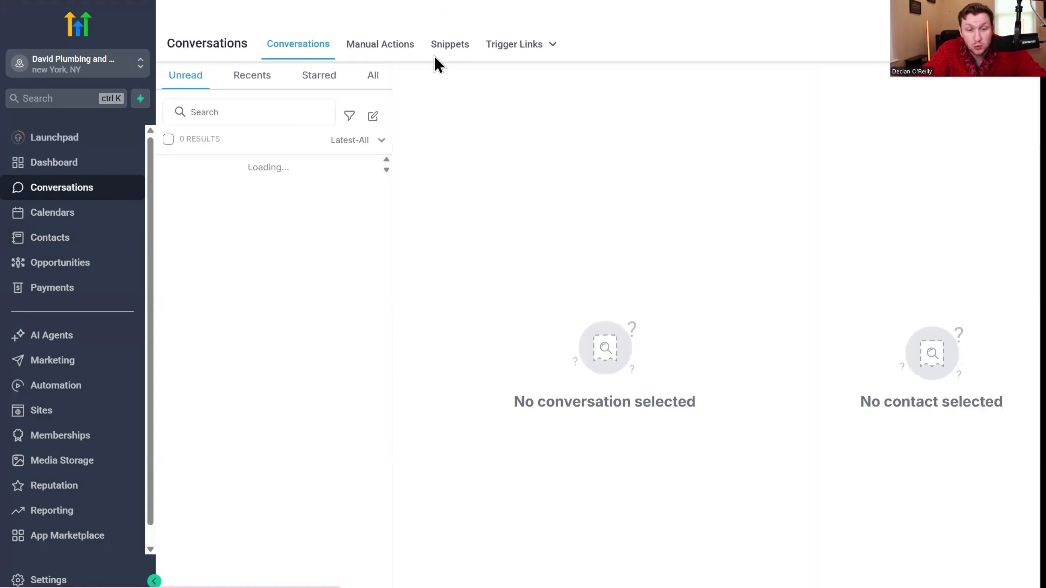
{"action": "left_click", "coordinate": [448, 44]}
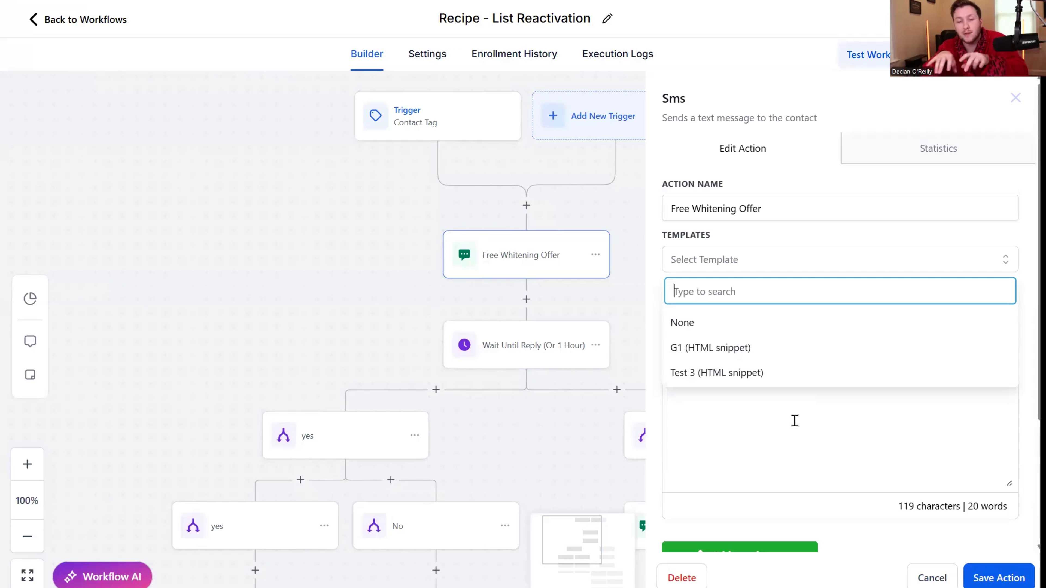
{"action": "left_click", "coordinate": [787, 351]}
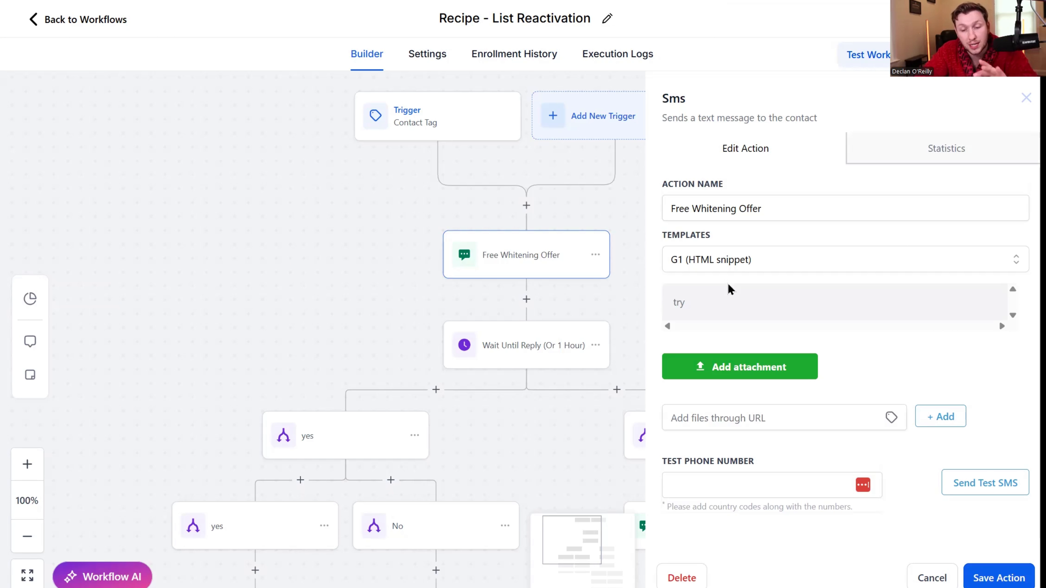
{"action": "left_click", "coordinate": [999, 576]}
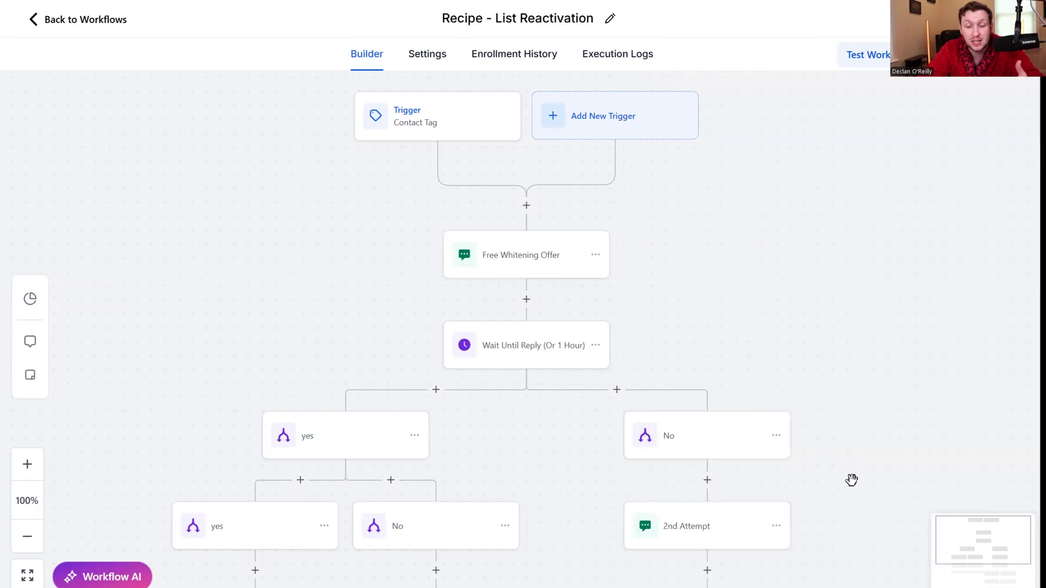
- Look over the rest of the List Reactivation workflow and create a new workflow from the Stores - abandoned cart recovery email recipe
{"action": "scroll", "coordinate": [681, 230], "scroll_direction": "down", "scroll_amount": 1}
{"action": "scroll", "coordinate": [330, 443], "scroll_direction": "down", "scroll_amount": 5}
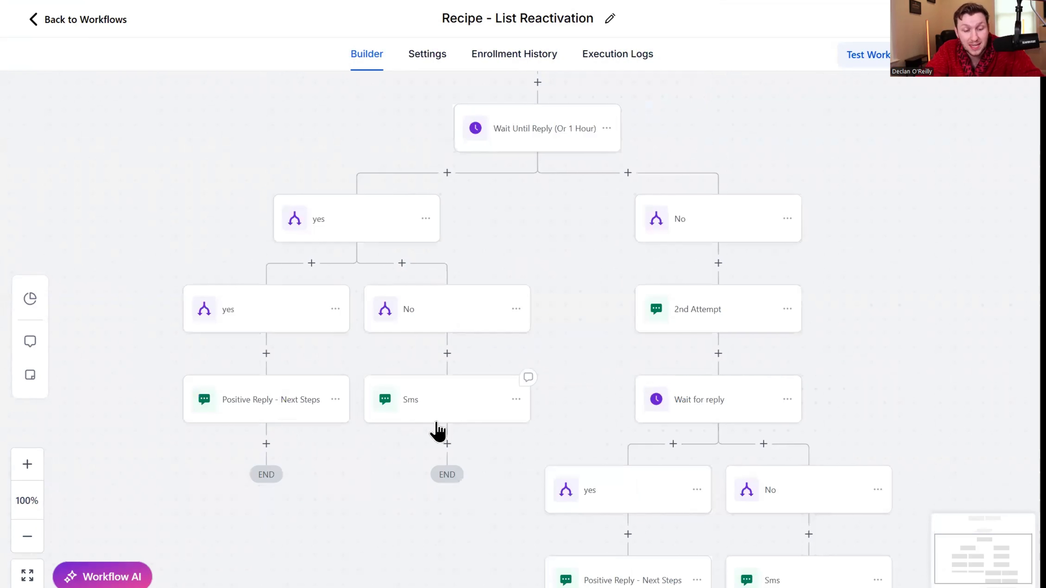
{"action": "scroll", "coordinate": [722, 453], "scroll_direction": "down", "scroll_amount": 4}
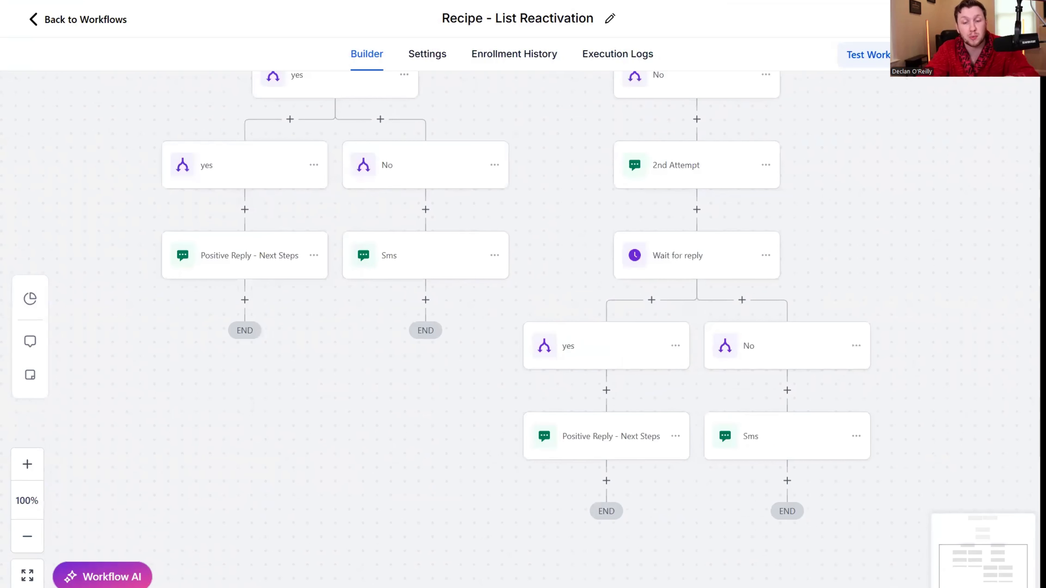
{"action": "scroll", "coordinate": [758, 237], "scroll_direction": "up", "scroll_amount": 10}
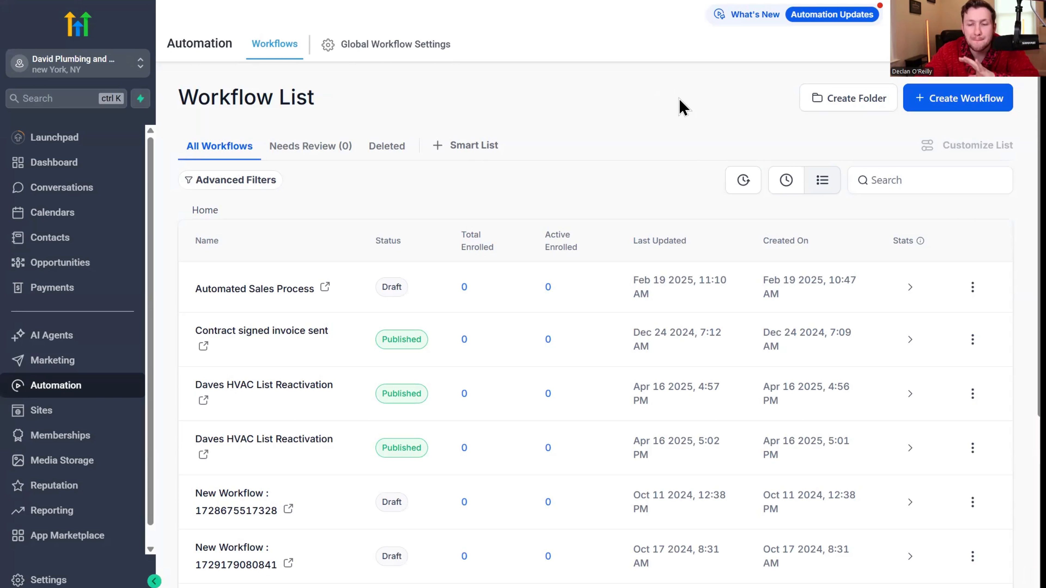
{"action": "left_click", "coordinate": [928, 109]}
{"action": "left_click", "coordinate": [961, 131]}
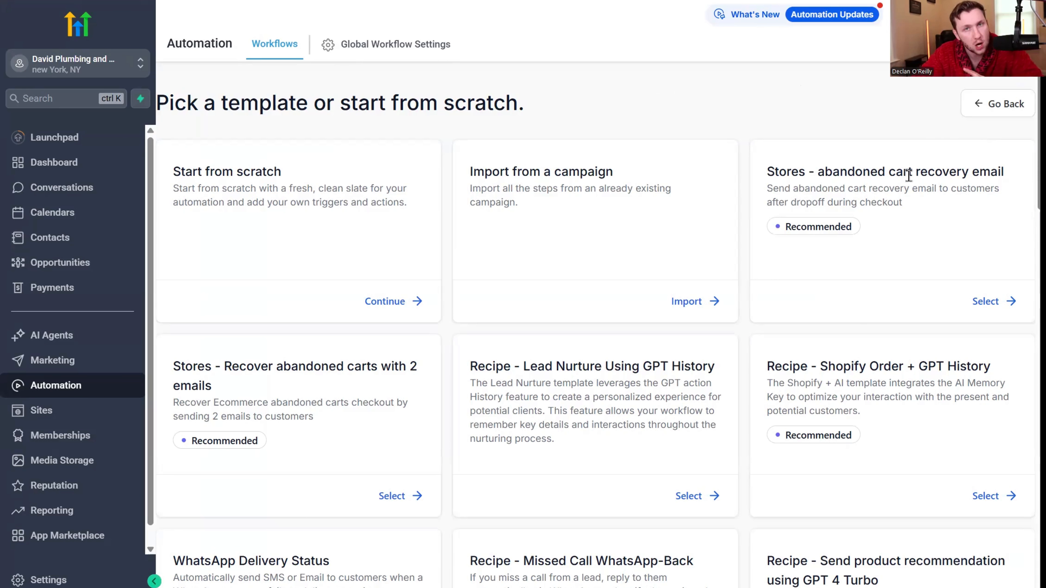
{"action": "left_click", "coordinate": [982, 303]}
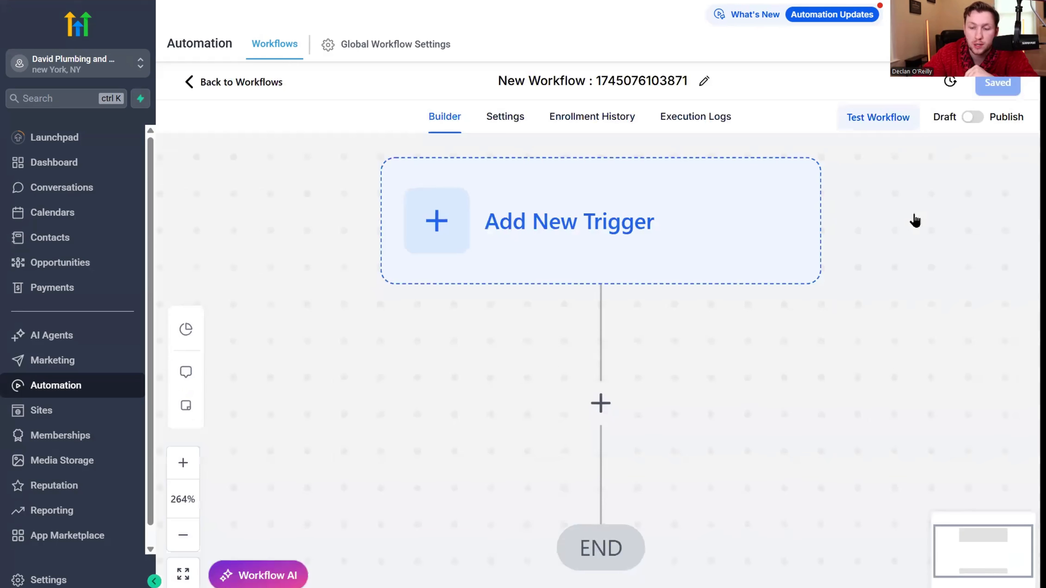
- Add an Abandoned Checkout trigger to the abandoned cart recovery workflow and save it
{"action": "left_click", "coordinate": [548, 123]}
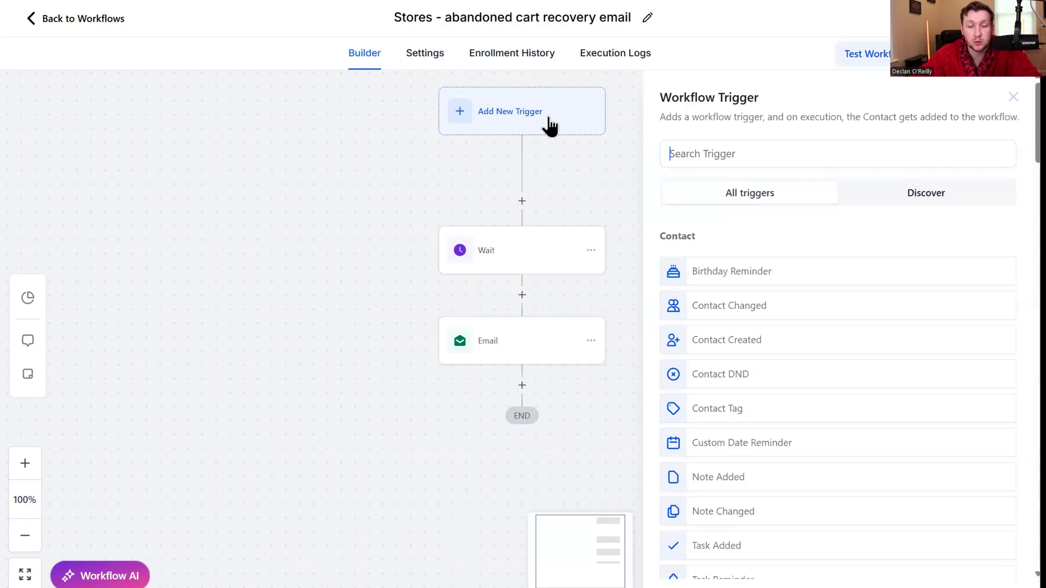
{"action": "type", "text": "ab"}
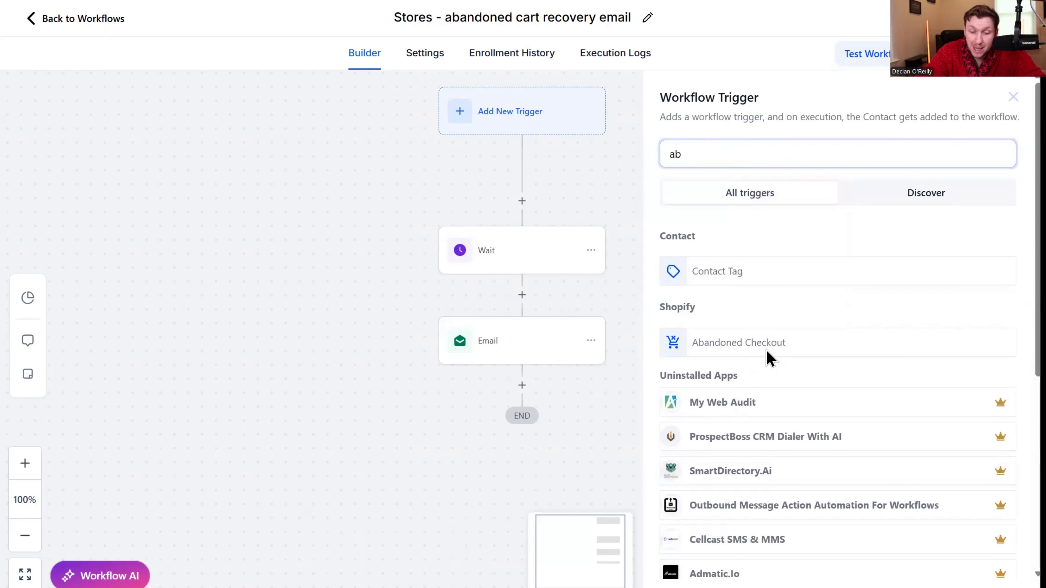
{"action": "left_click", "coordinate": [767, 350]}
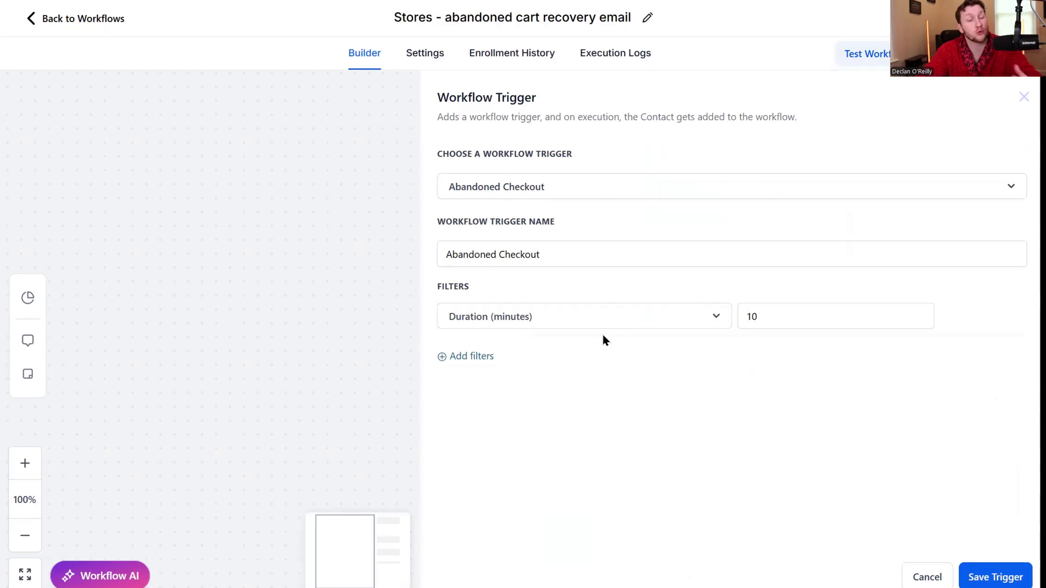
{"action": "left_click", "coordinate": [995, 577]}
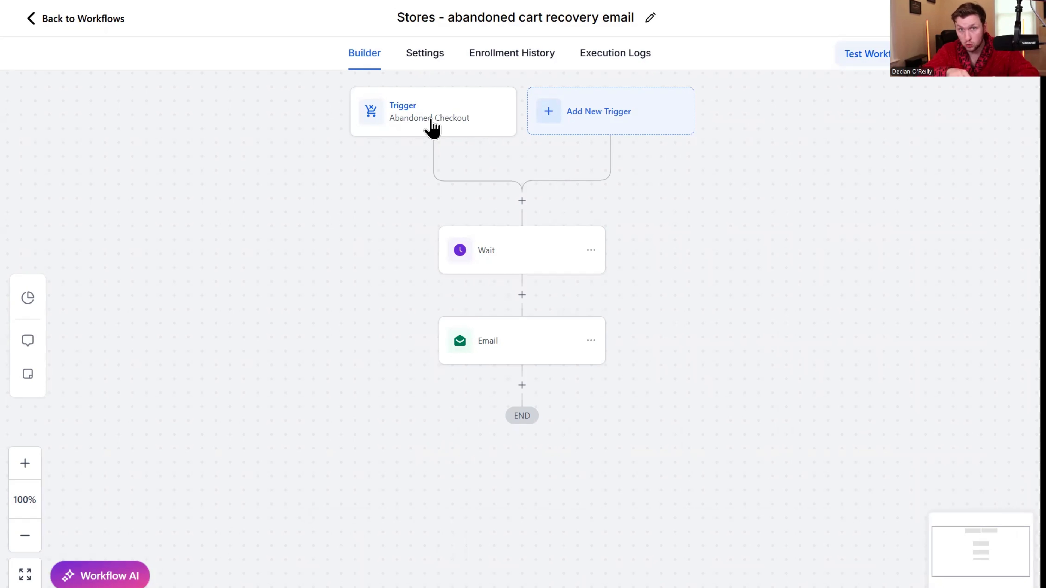
- Delete the Email action below the Wait step in the abandoned cart workflow
{"action": "left_click", "coordinate": [590, 340]}
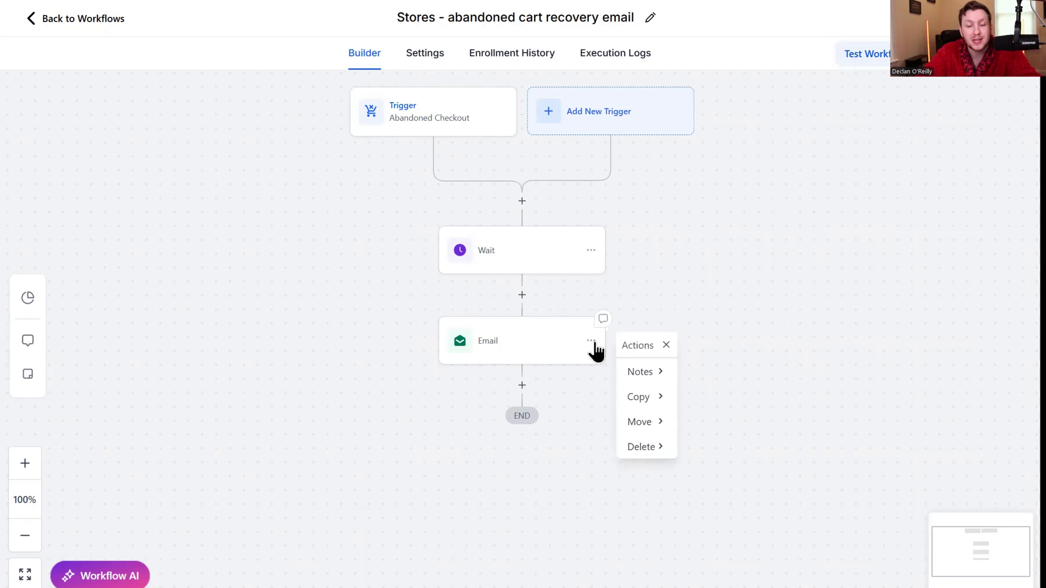
{"action": "mouse_move", "coordinate": [636, 453]}
{"action": "left_click", "coordinate": [735, 372]}
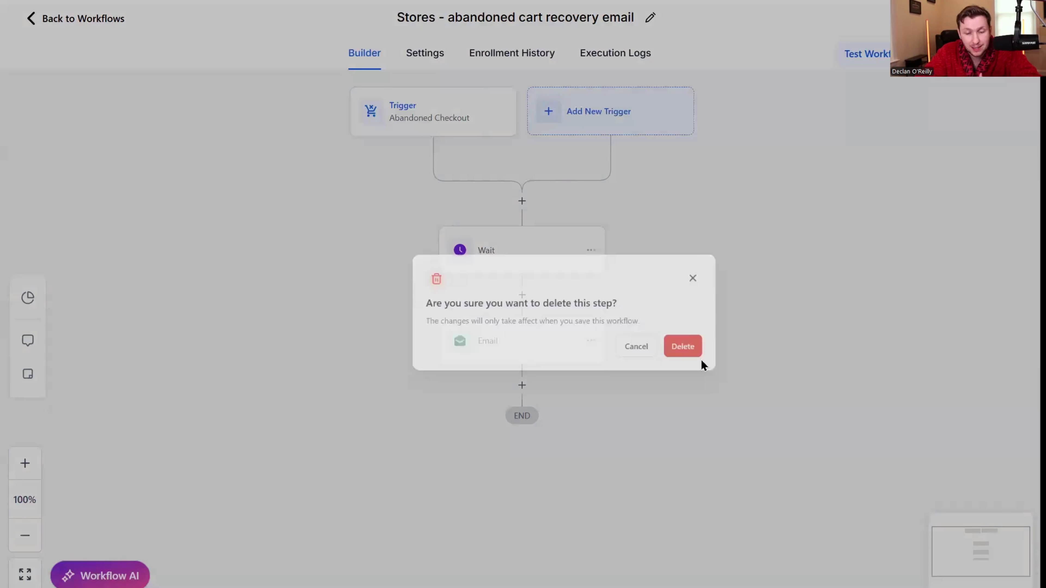
{"action": "left_click", "coordinate": [684, 347]}
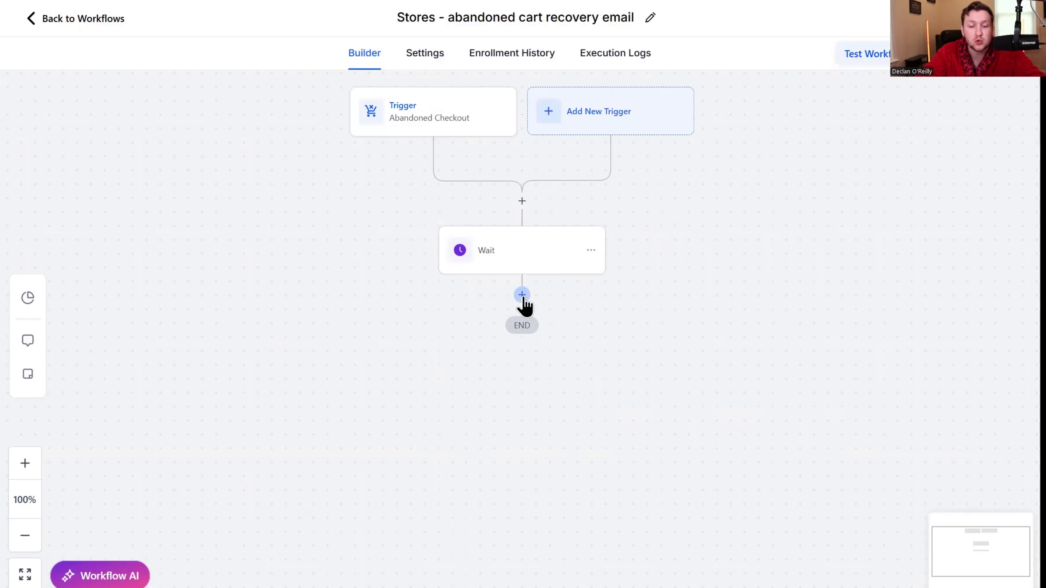
- Add an SMS action after the Wait step in the abandoned cart workflow
{"action": "left_click", "coordinate": [521, 294]}
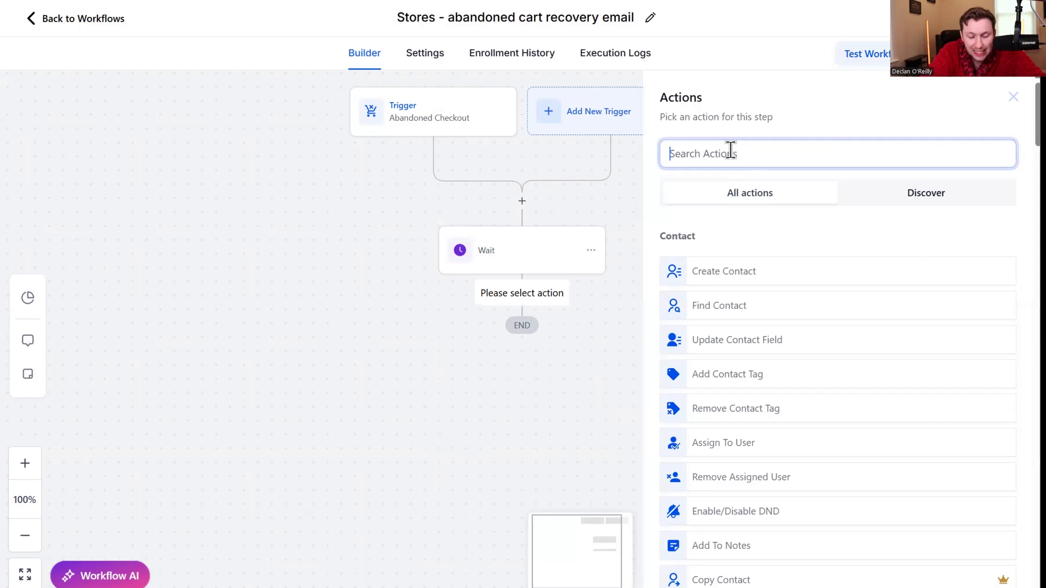
{"action": "type", "text": "sms"}
{"action": "left_click", "coordinate": [730, 259]}
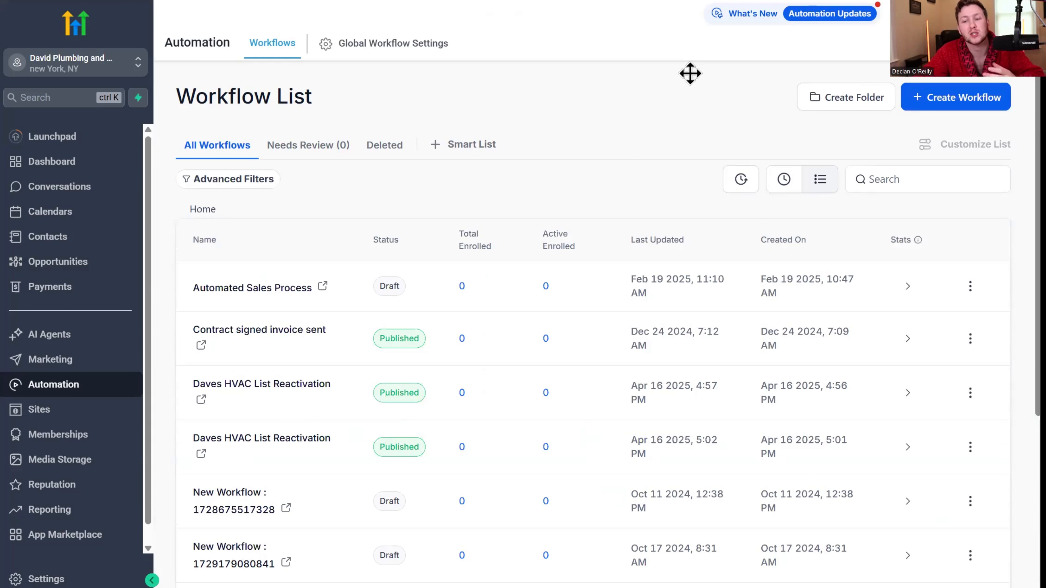
- Create another workflow from the Recipe - Send Review Request template
{"action": "left_click", "coordinate": [986, 103]}
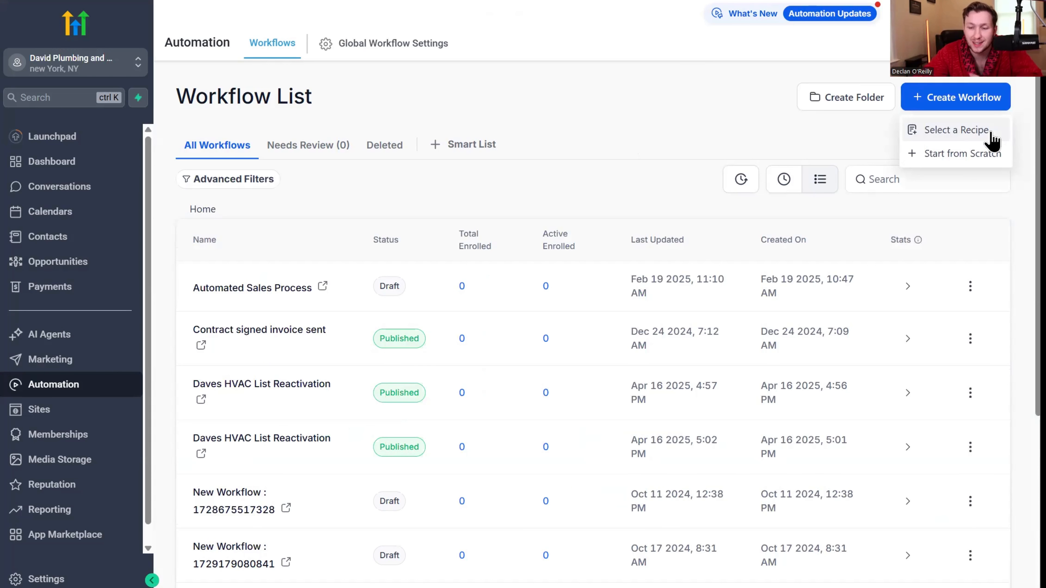
{"action": "left_click", "coordinate": [988, 131]}
{"action": "scroll", "coordinate": [720, 288], "scroll_direction": "down", "scroll_amount": 5}
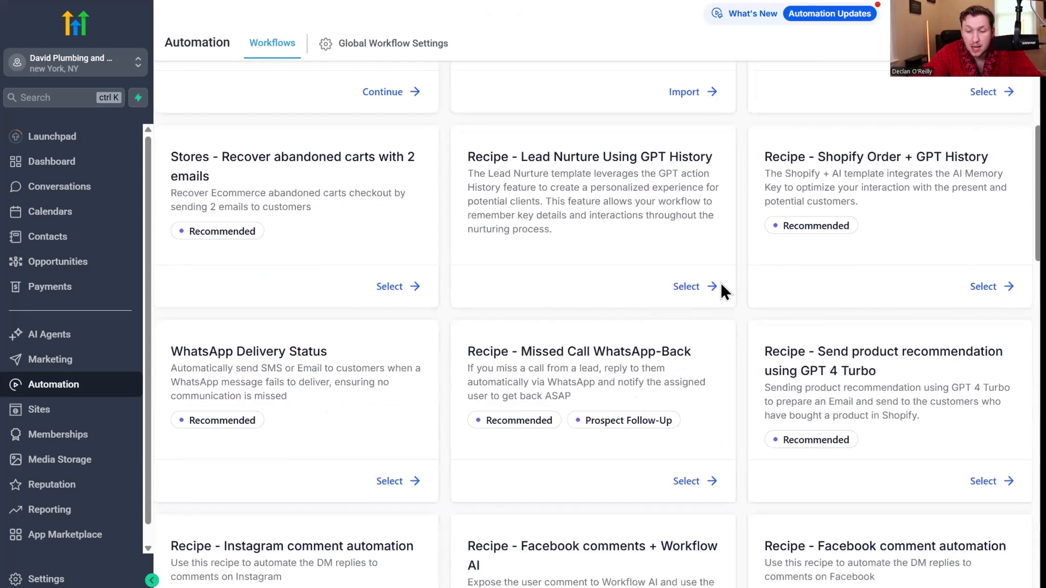
{"action": "scroll", "coordinate": [724, 294], "scroll_direction": "down", "scroll_amount": 5}
{"action": "scroll", "coordinate": [724, 296], "scroll_direction": "down", "scroll_amount": 15}
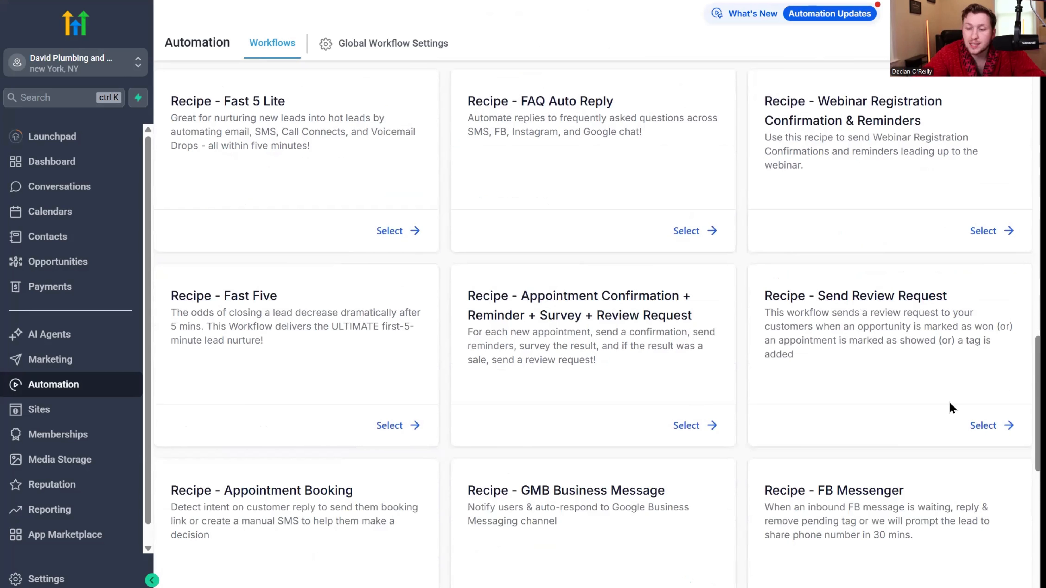
{"action": "left_click", "coordinate": [984, 426]}
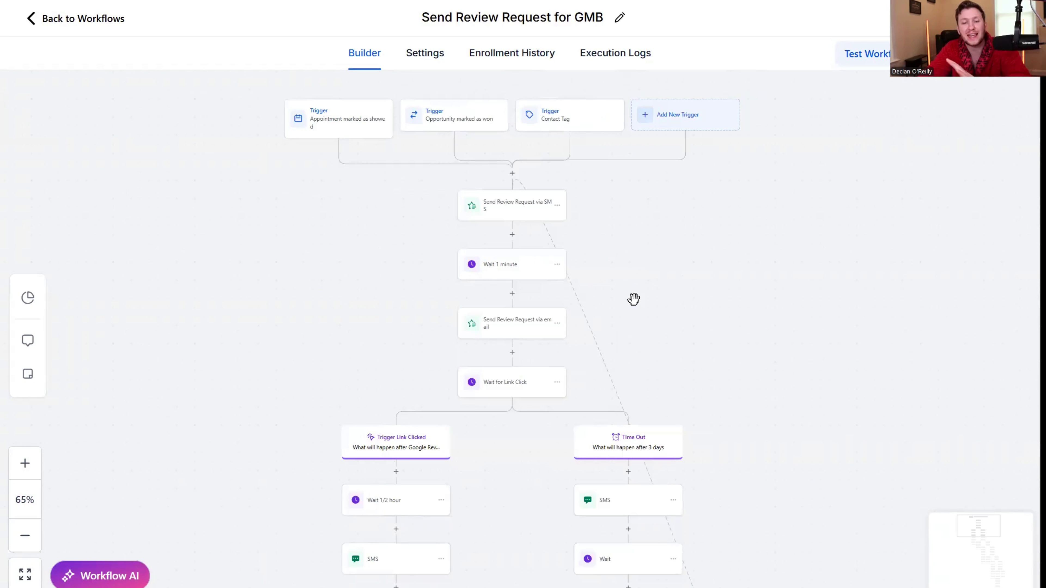
- Examine the review request workflow's triggers, SMS and email steps, waits, and its link-clicked and time-out branches
{"action": "scroll", "coordinate": [653, 358], "scroll_direction": "down", "scroll_amount": 5}
{"action": "scroll", "coordinate": [654, 363], "scroll_direction": "down", "scroll_amount": 15}
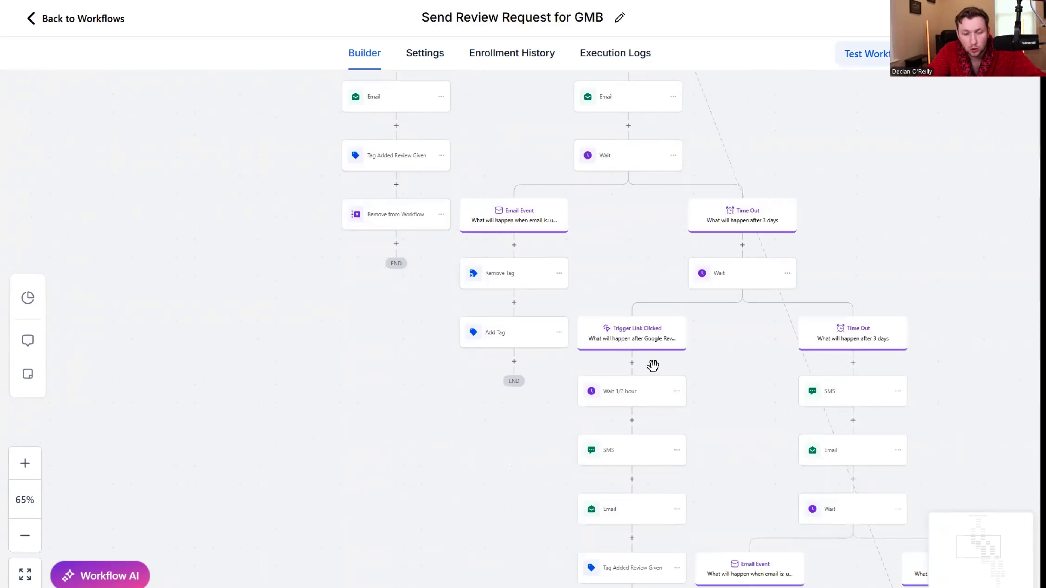
{"action": "scroll", "coordinate": [471, 423], "scroll_direction": "down", "scroll_amount": 5}
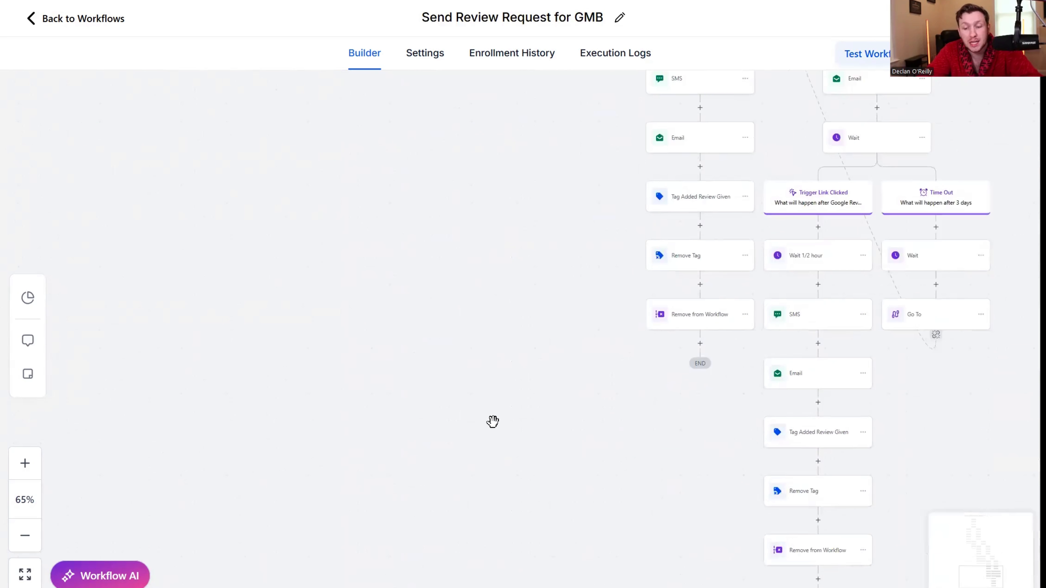
{"action": "scroll", "coordinate": [490, 428], "scroll_direction": "down", "scroll_amount": 10}
{"action": "scroll", "coordinate": [485, 445], "scroll_direction": "up", "scroll_amount": 20}
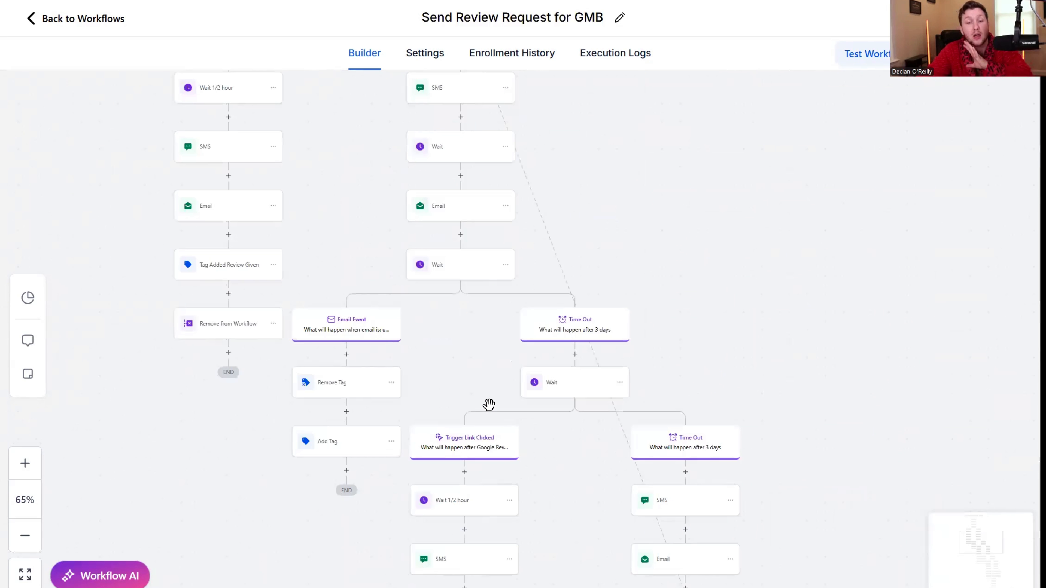
{"action": "scroll", "coordinate": [487, 389], "scroll_direction": "down", "scroll_amount": 8}
{"action": "left_click_drag", "start_coordinate": [549, 363], "coordinate": [698, 275]}
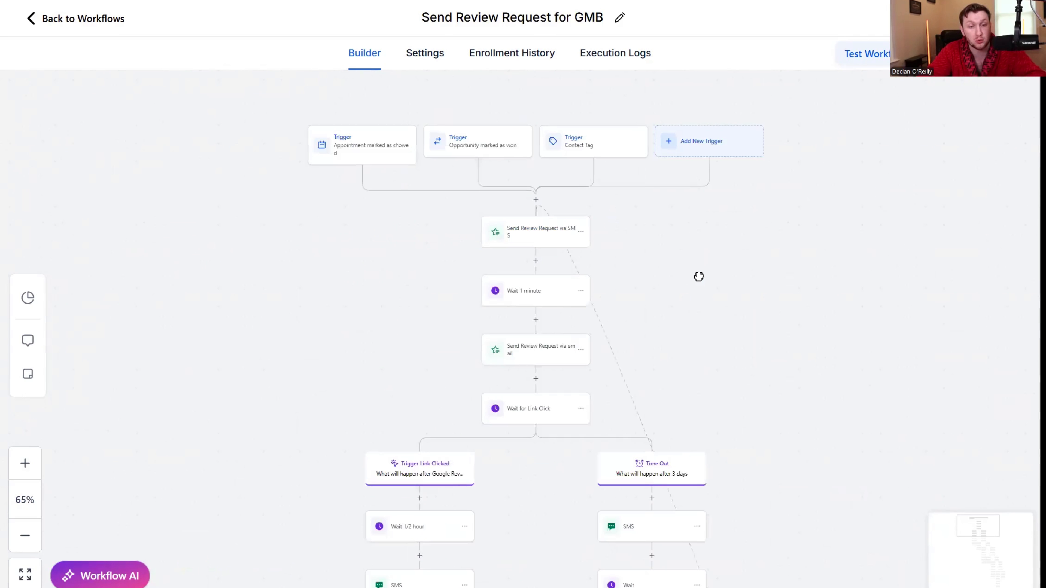
{"action": "scroll", "coordinate": [699, 275], "scroll_direction": "down", "scroll_amount": 1}
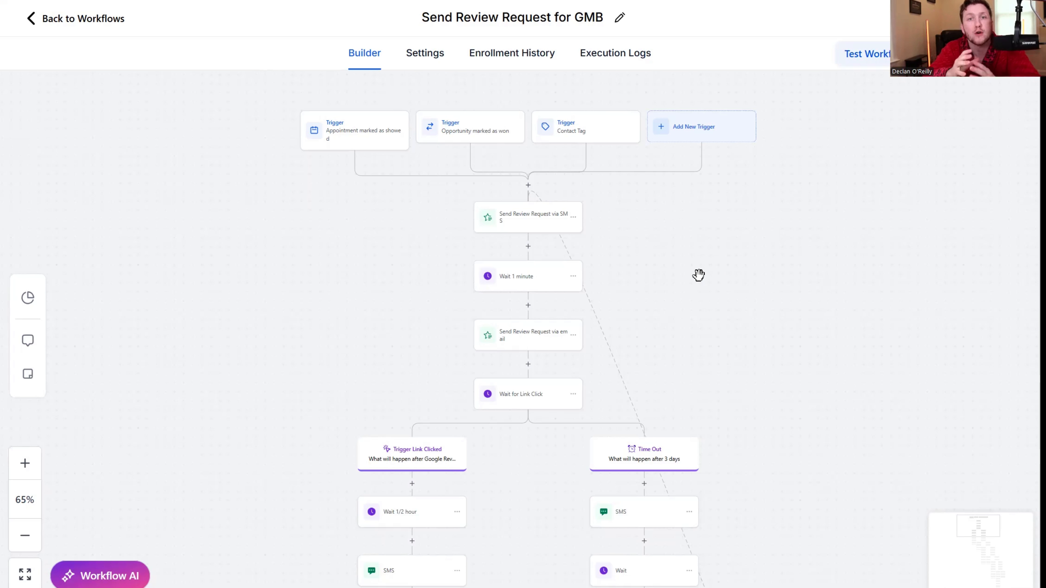
{"action": "scroll", "coordinate": [699, 275], "scroll_direction": "down", "scroll_amount": 8}
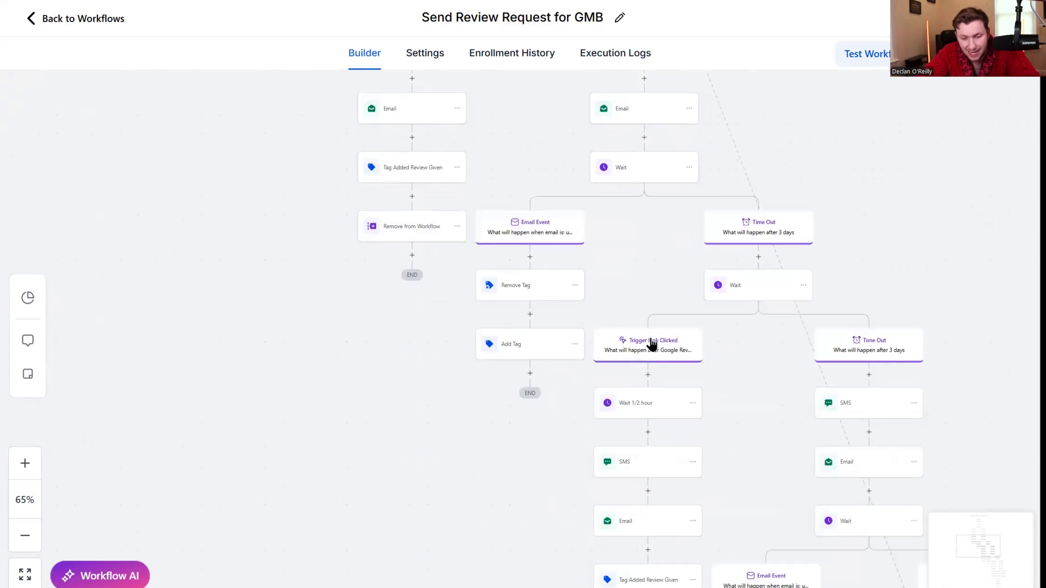
{"action": "scroll", "coordinate": [649, 344], "scroll_direction": "up", "scroll_amount": 6}
{"action": "scroll", "coordinate": [856, 433], "scroll_direction": "down", "scroll_amount": 15}
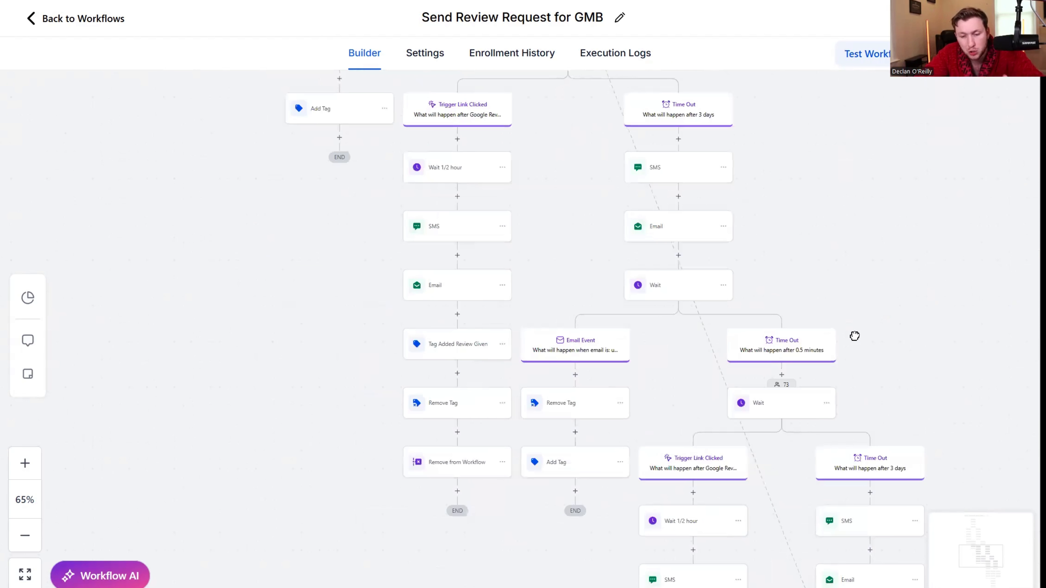
{"action": "scroll", "coordinate": [810, 253], "scroll_direction": "up", "scroll_amount": 15}
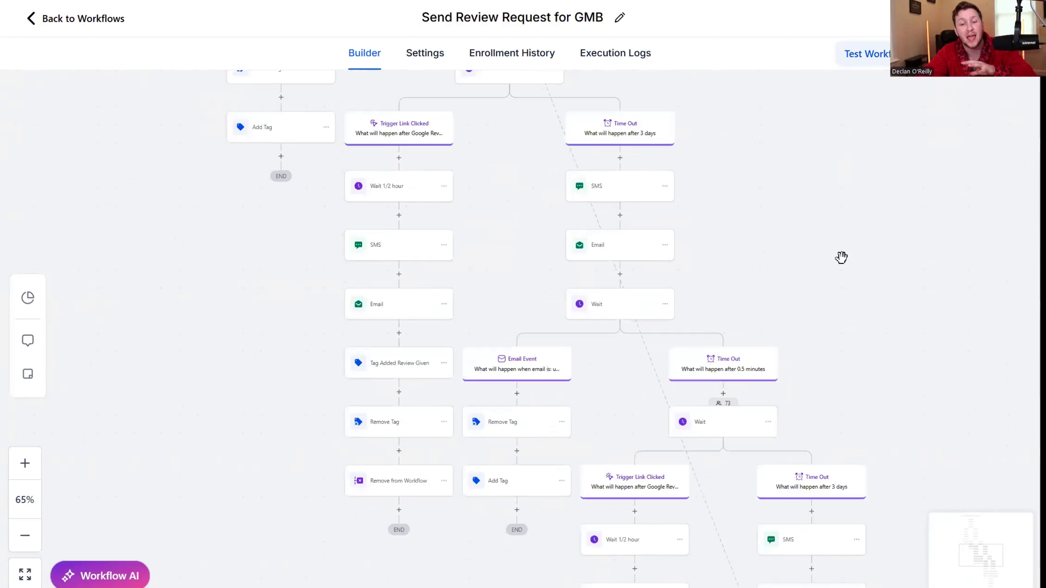
{"action": "scroll", "coordinate": [759, 440], "scroll_direction": "up", "scroll_amount": 3}
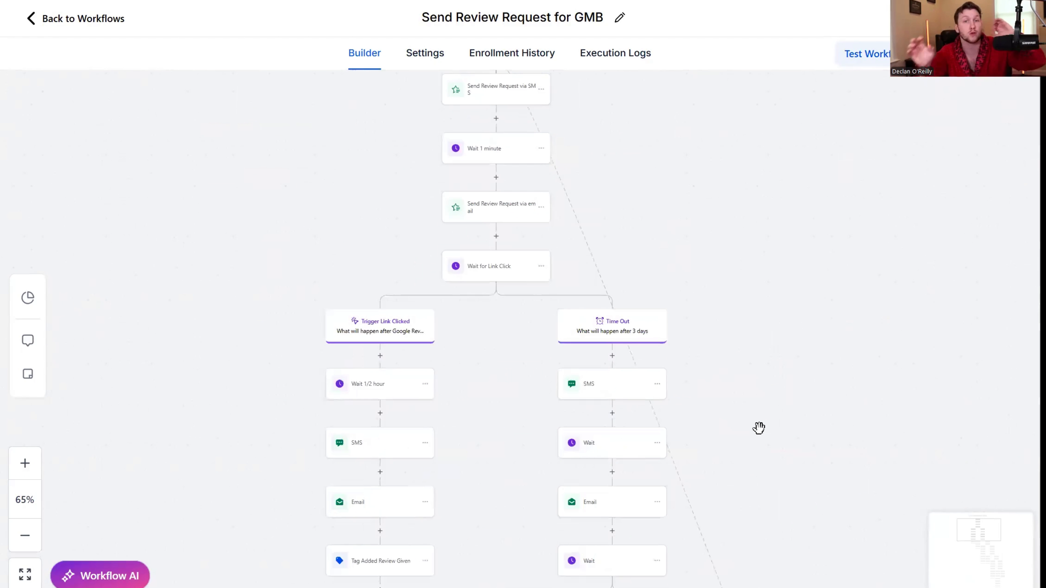
{"action": "scroll", "coordinate": [759, 429], "scroll_direction": "up", "scroll_amount": 3}
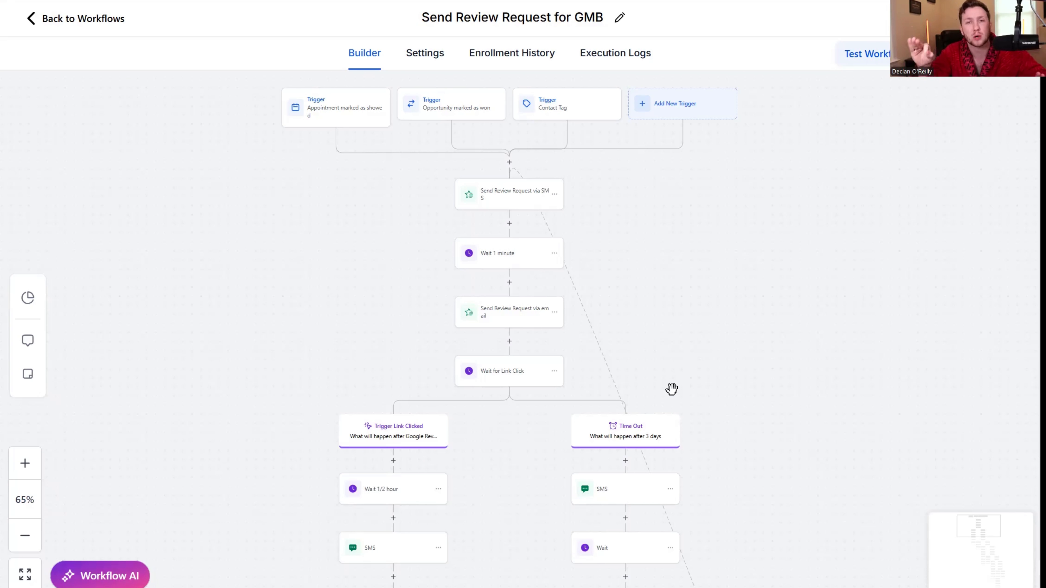
{"action": "left_click_drag", "start_coordinate": [771, 379], "coordinate": [792, 390]}
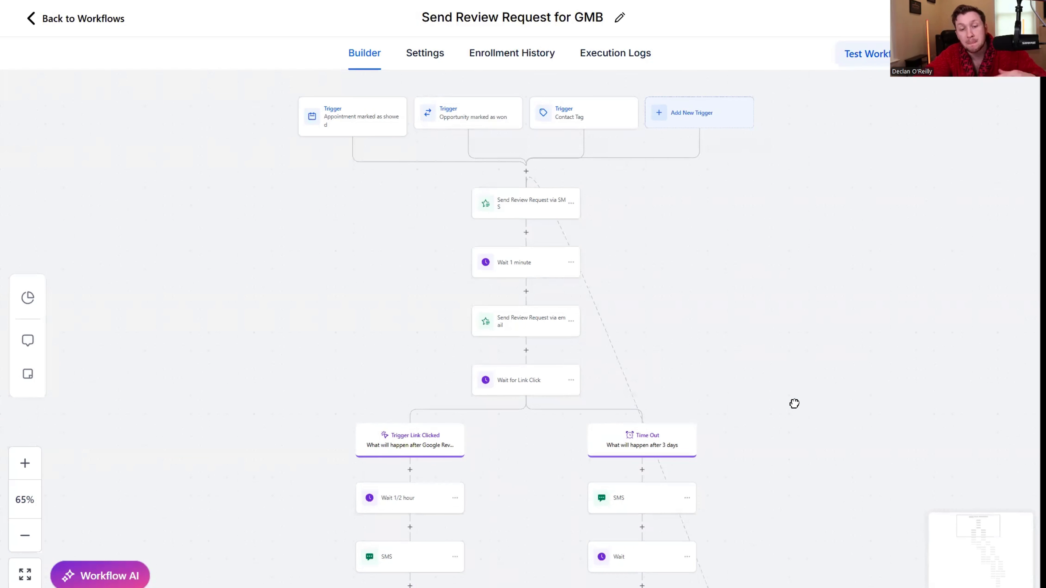
{"action": "left_click_drag", "start_coordinate": [794, 401], "coordinate": [811, 219]}
{"action": "scroll", "coordinate": [868, 295], "scroll_direction": "down", "scroll_amount": 5}
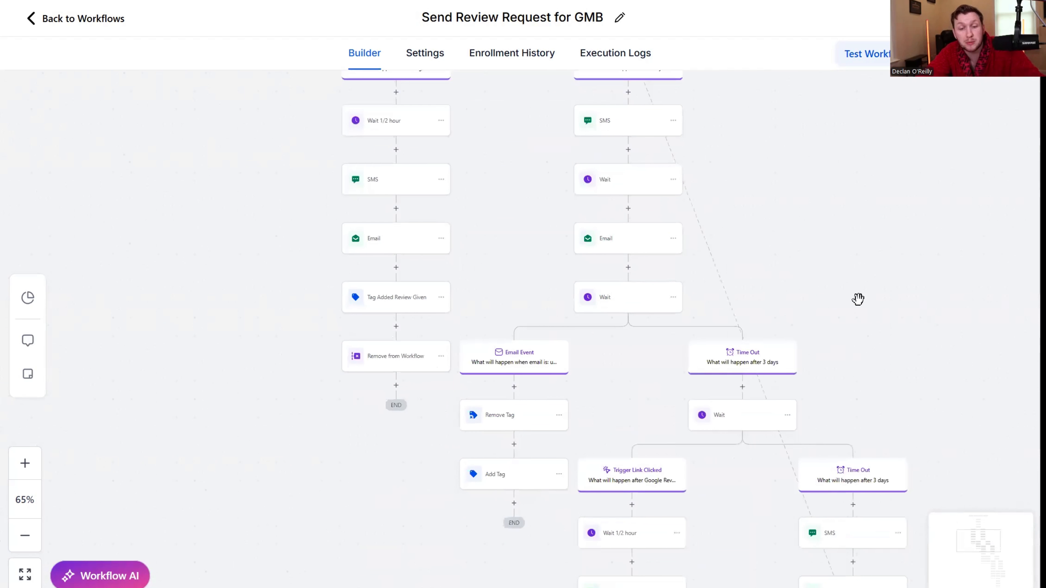
{"action": "scroll", "coordinate": [824, 362], "scroll_direction": "up", "scroll_amount": 8}
{"action": "scroll", "coordinate": [789, 404], "scroll_direction": "up", "scroll_amount": 1}
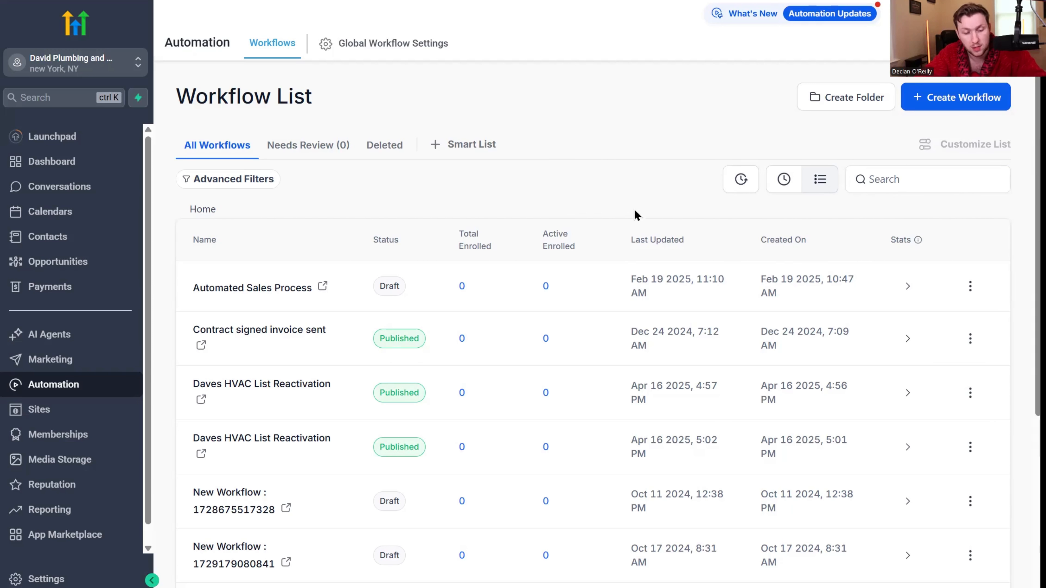
{"action": "scroll", "coordinate": [659, 256], "scroll_direction": "down", "scroll_amount": 5}
{"action": "scroll", "coordinate": [674, 395], "scroll_direction": "up", "scroll_amount": 5}
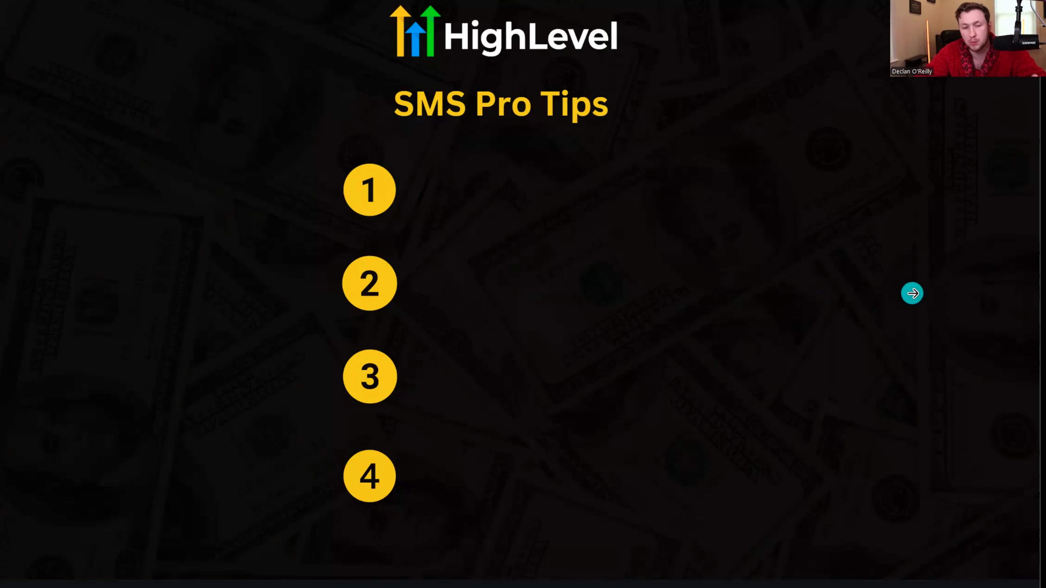
{"action": "left_click", "coordinate": [917, 294]}
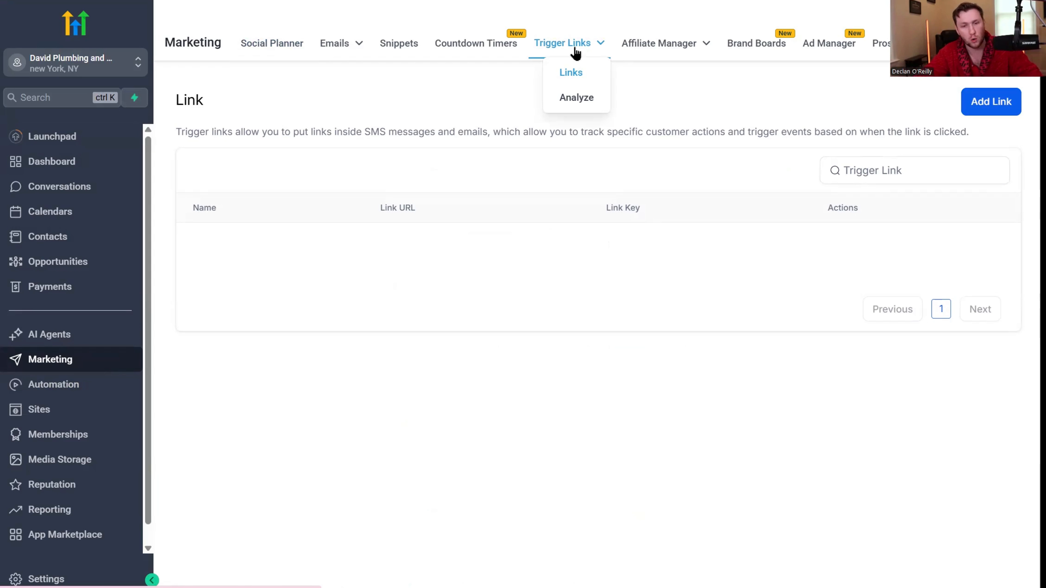
- Add a trigger link named Amazon that points to amazon.com and save it
{"action": "left_click", "coordinate": [982, 117]}
{"action": "left_click", "coordinate": [534, 334]}
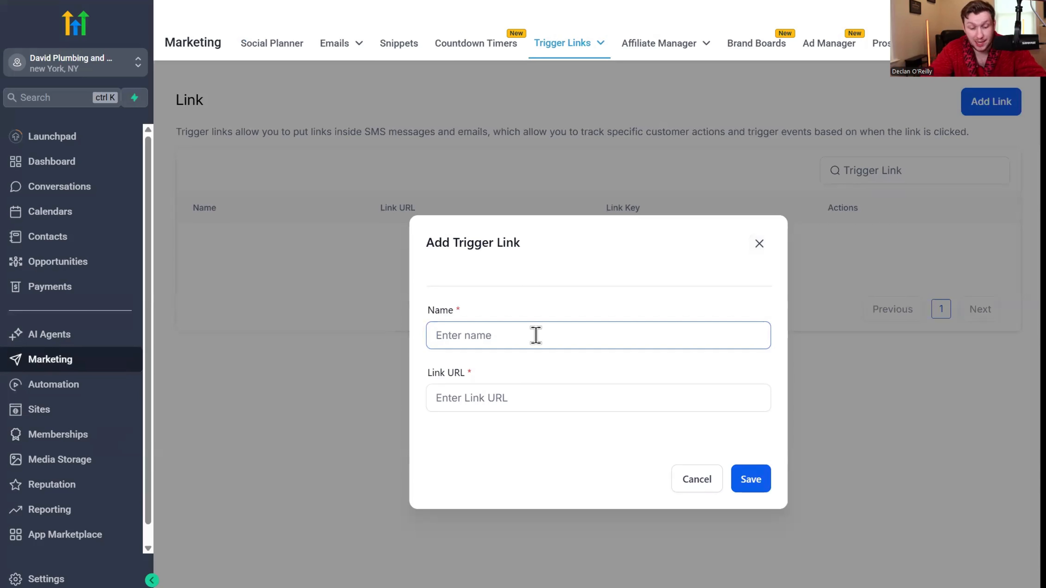
{"action": "type", "text": "Amazon"}
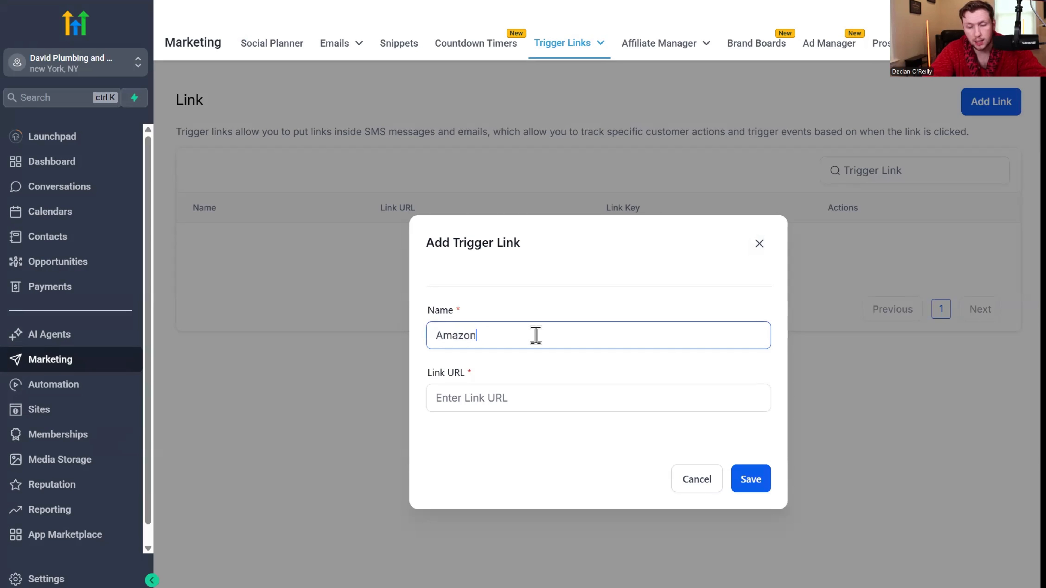
{"action": "left_click", "coordinate": [527, 395]}
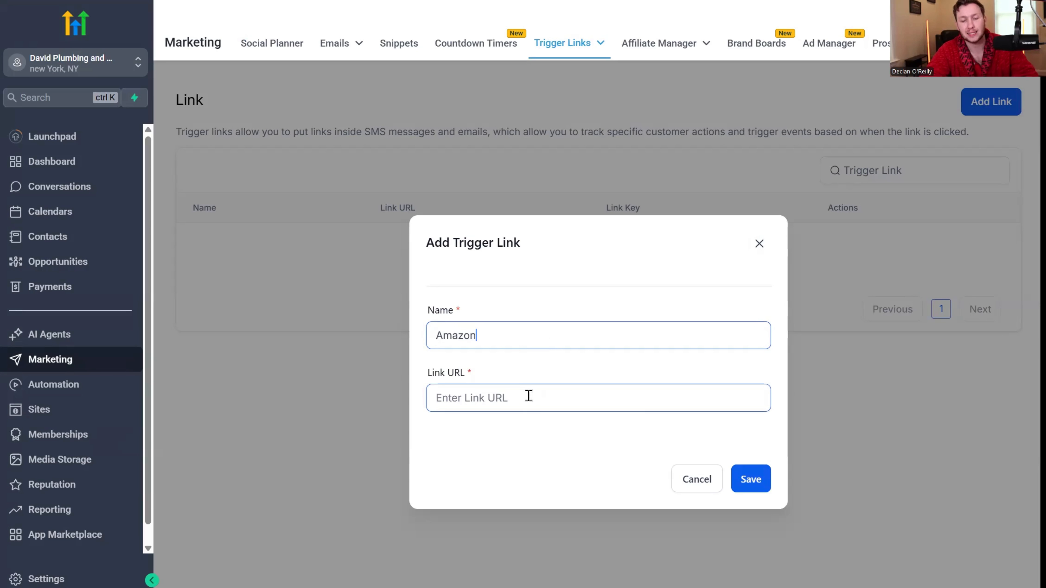
{"action": "type", "text": "amazo"}
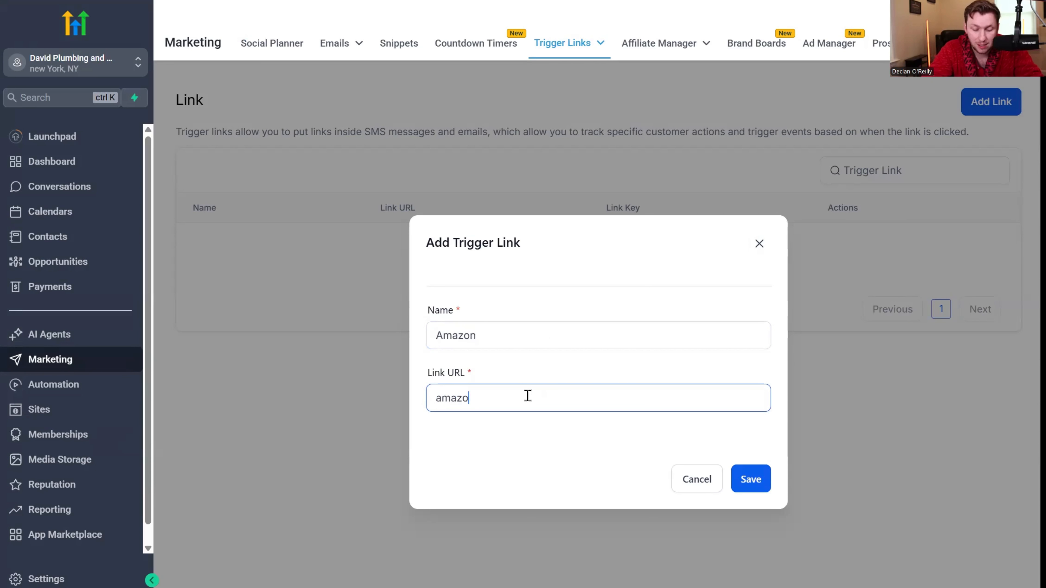
{"action": "type", "text": "n.com"}
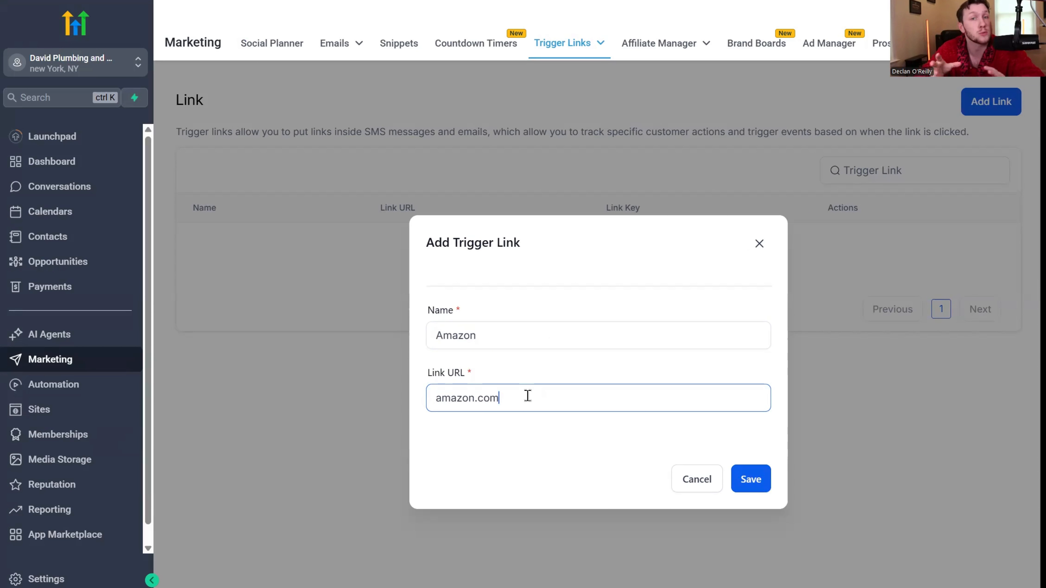
{"action": "left_click", "coordinate": [751, 490]}
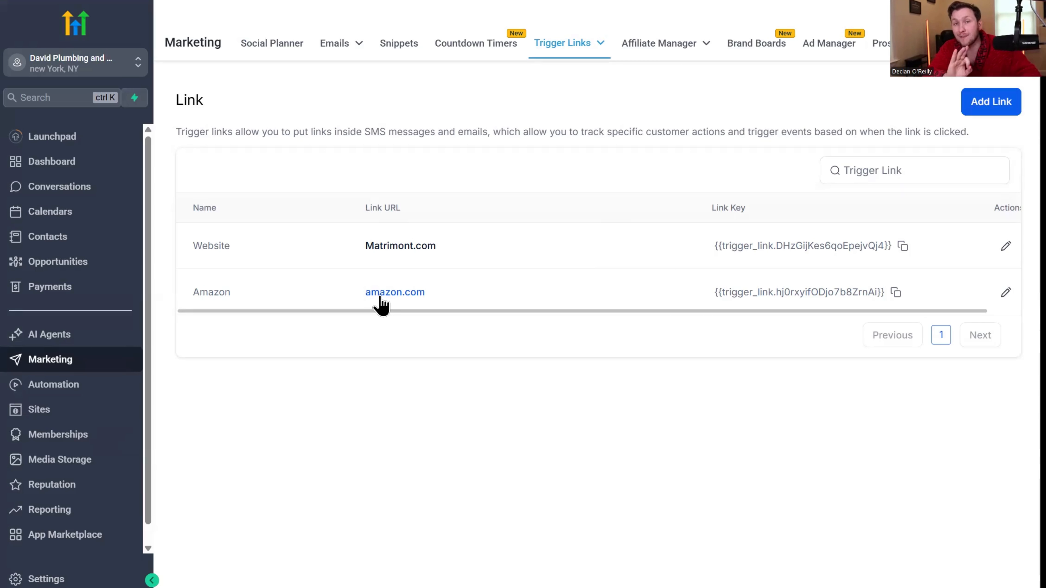
- Create a new blank workflow in the automation area
{"action": "left_click", "coordinate": [55, 391]}
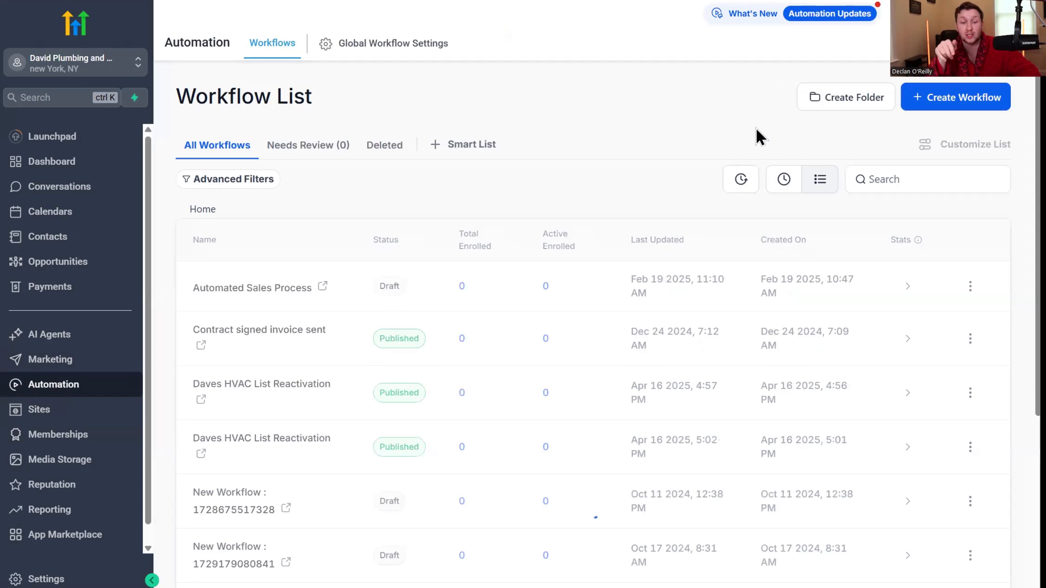
{"action": "left_click", "coordinate": [931, 100]}
{"action": "left_click", "coordinate": [942, 155]}
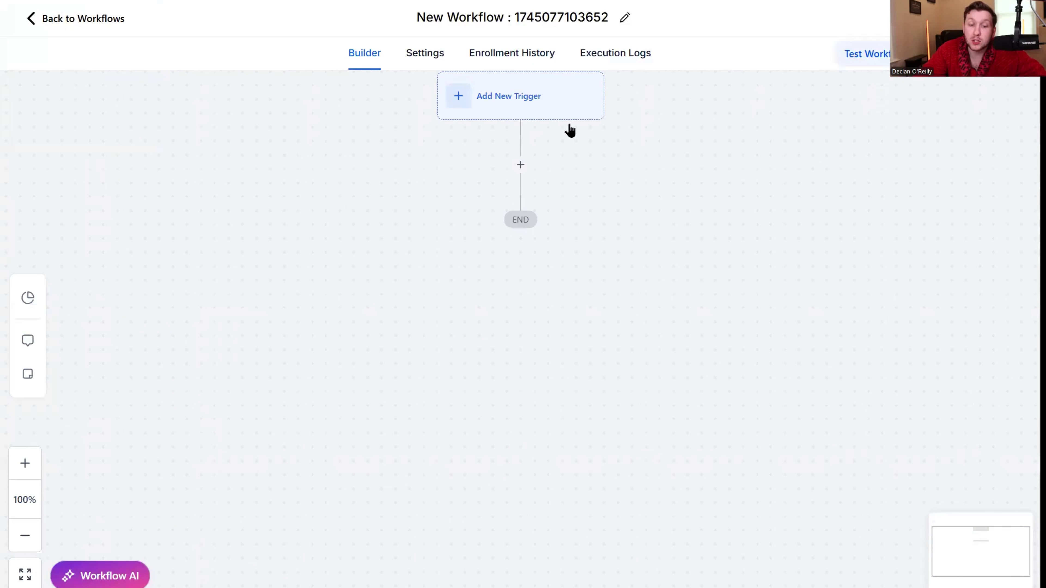
- Add a Trigger Link Clicked trigger filtered to the Amazon trigger link and save it
{"action": "left_click", "coordinate": [569, 125]}
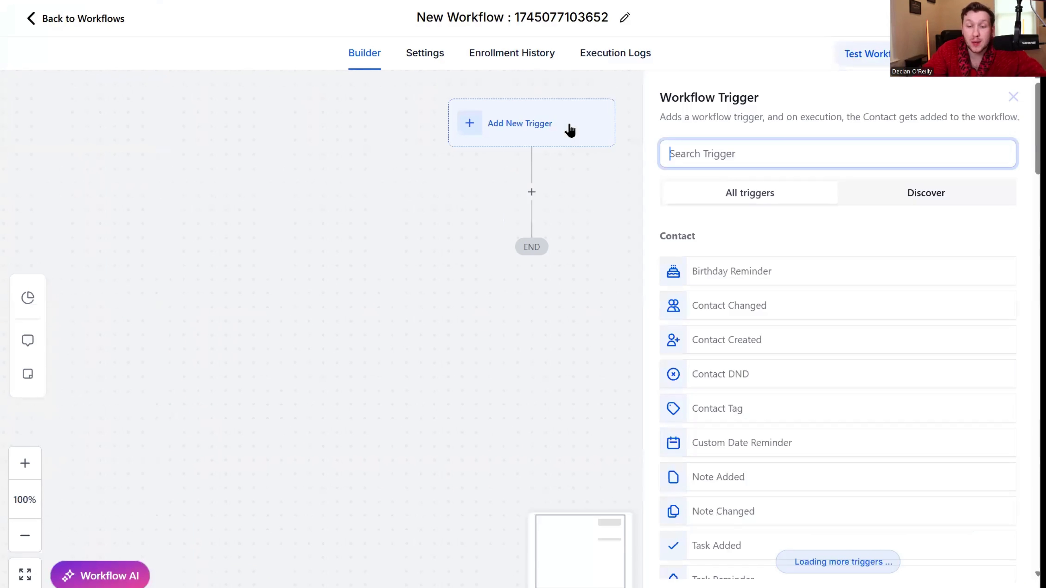
{"action": "type", "text": "trig"}
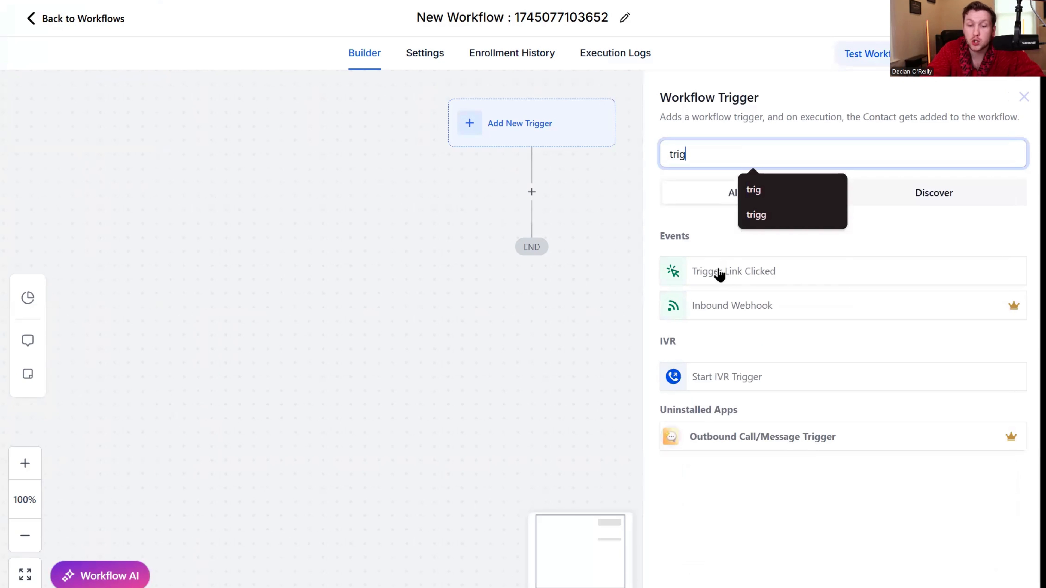
{"action": "left_click", "coordinate": [719, 271]}
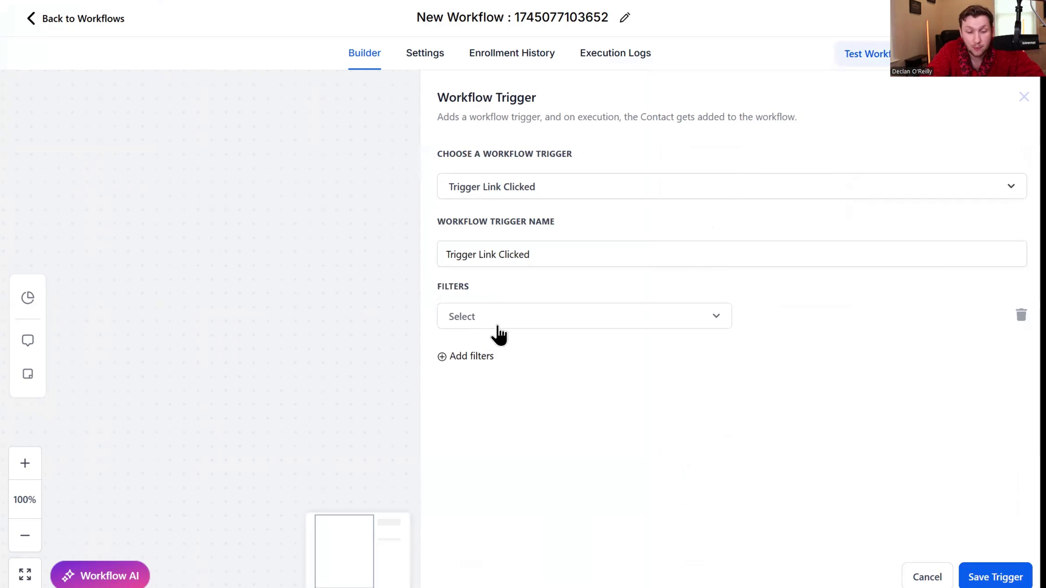
{"action": "left_click", "coordinate": [493, 323]}
{"action": "left_click", "coordinate": [510, 412]}
{"action": "left_click", "coordinate": [808, 325]}
{"action": "left_click", "coordinate": [799, 344]}
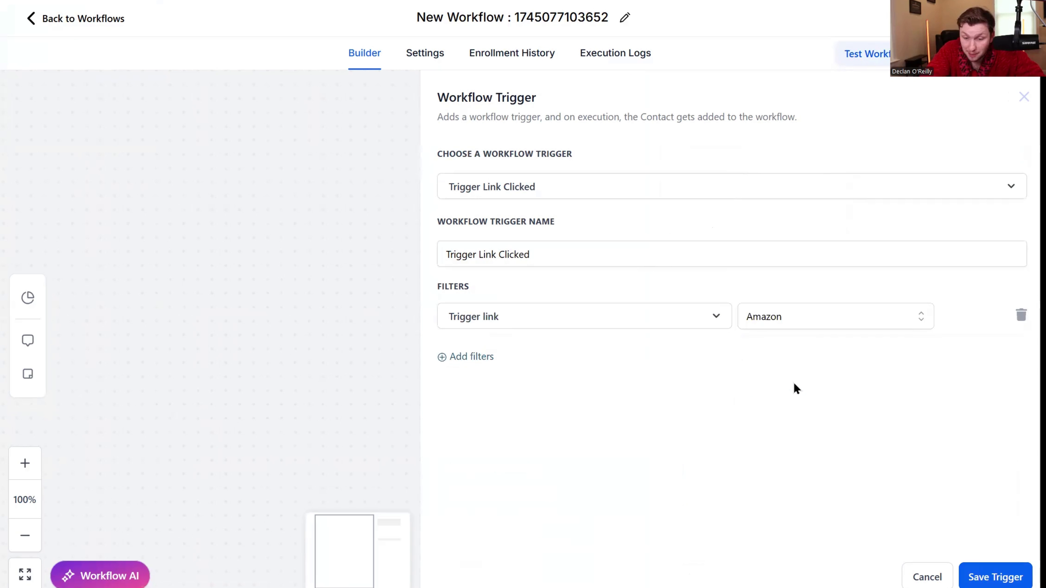
{"action": "left_click", "coordinate": [995, 577]}
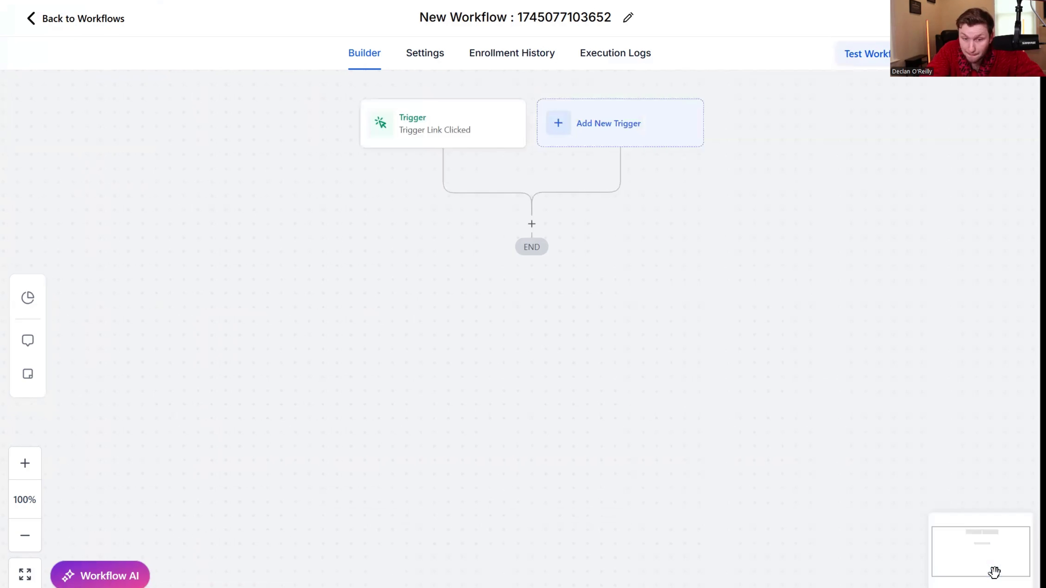
- Search the actions available after the trigger for "send", then clear the search
{"action": "left_click", "coordinate": [532, 224]}
{"action": "type", "text": "send"}
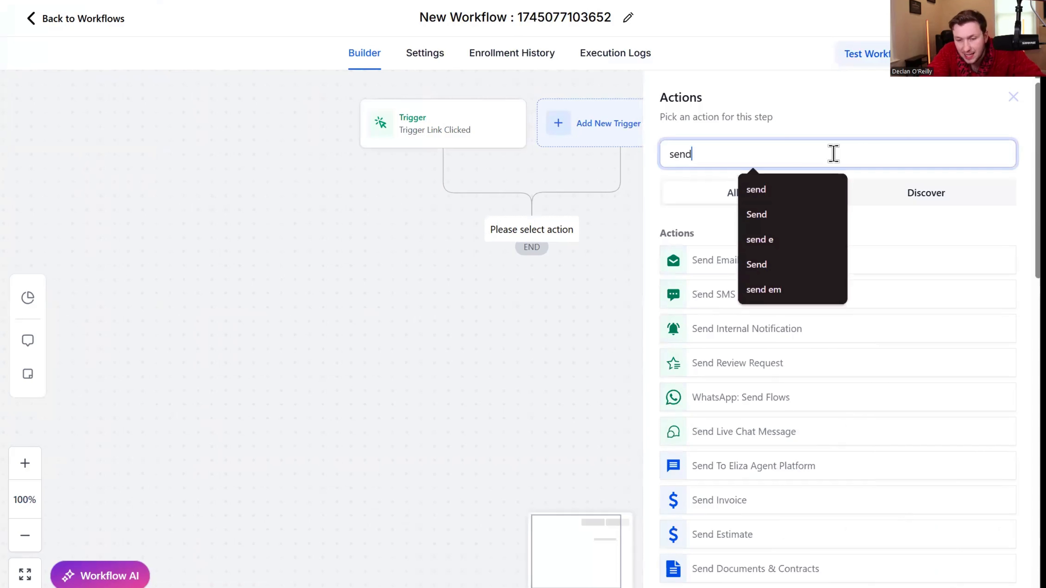
{"action": "key", "text": "BackSpace"}
{"action": "key", "text": "BackSpace"}
{"action": "key", "text": "BackSpace"}
{"action": "key", "text": "BackSpace"}
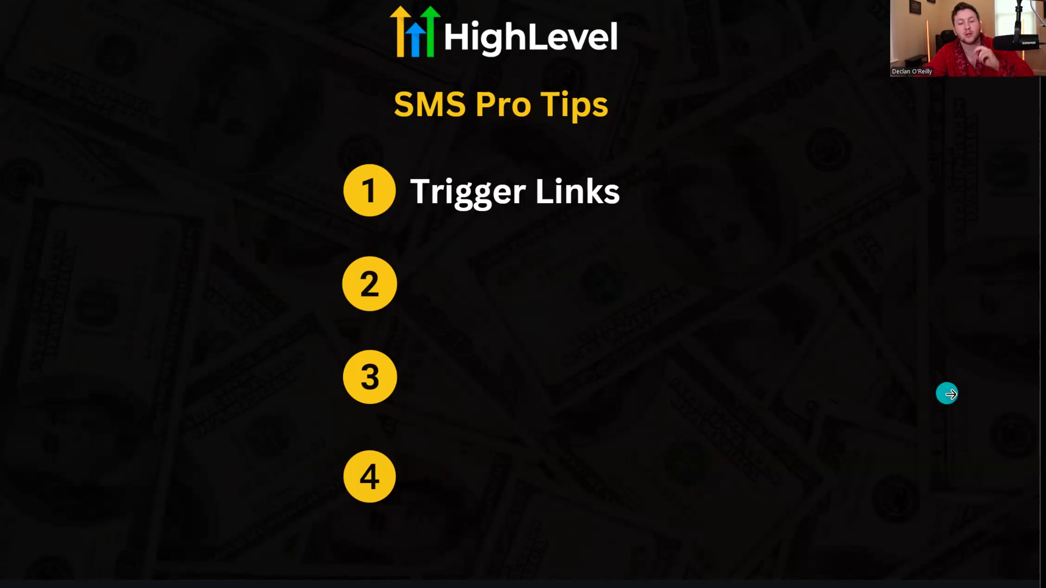
{"action": "left_click", "coordinate": [950, 395]}
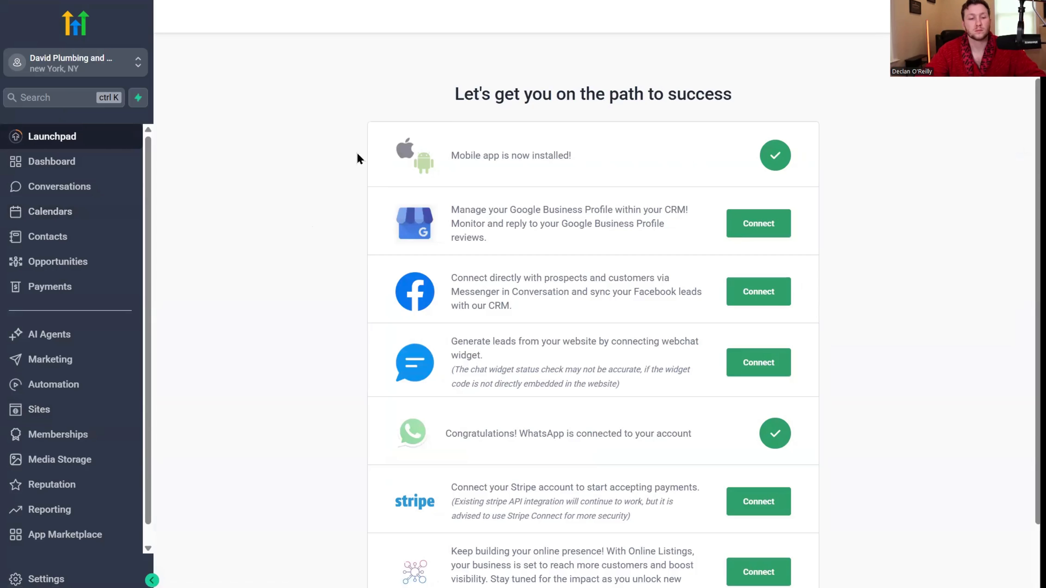
- Create a new Conversation AI bot from the General Q&A template
{"action": "left_click", "coordinate": [29, 342]}
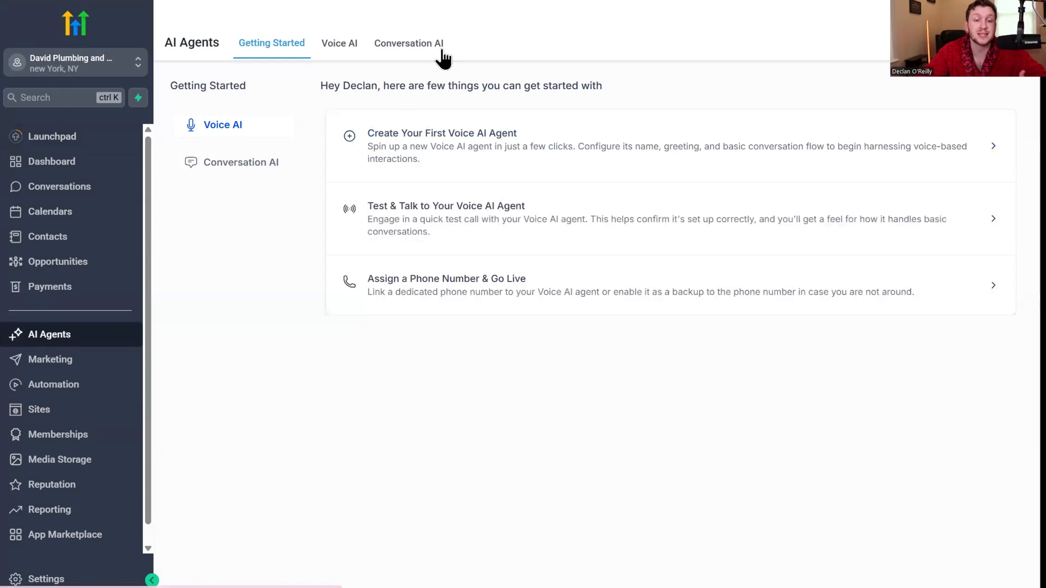
{"action": "left_click", "coordinate": [441, 50]}
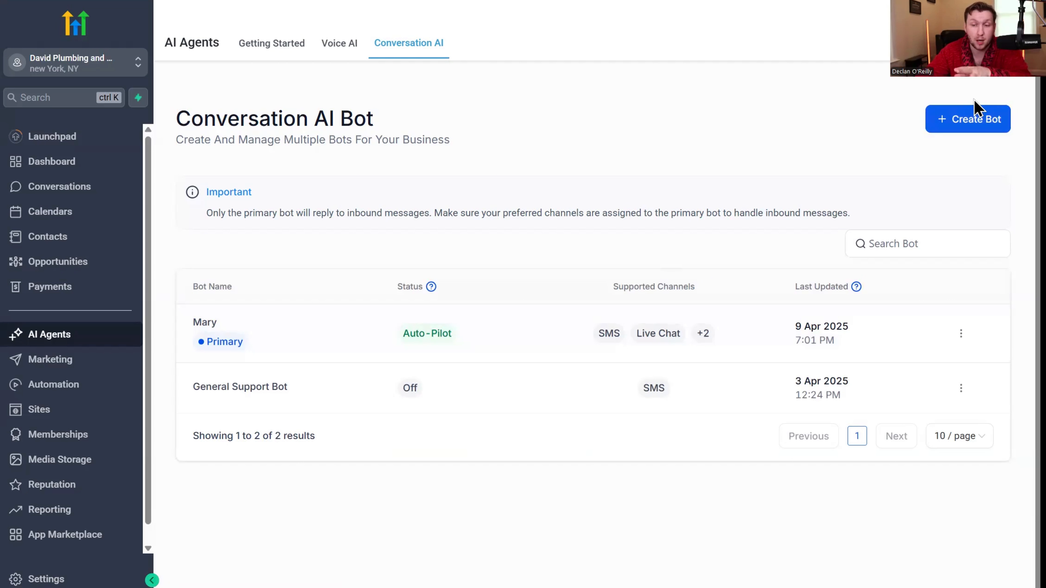
{"action": "left_click", "coordinate": [977, 131]}
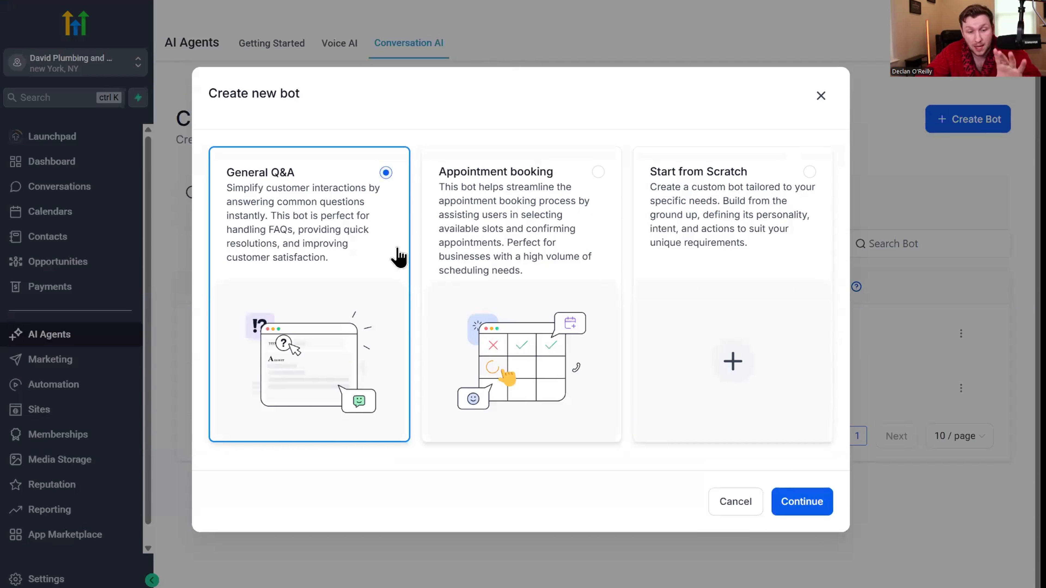
{"action": "left_click", "coordinate": [494, 235]}
{"action": "left_click", "coordinate": [362, 289]}
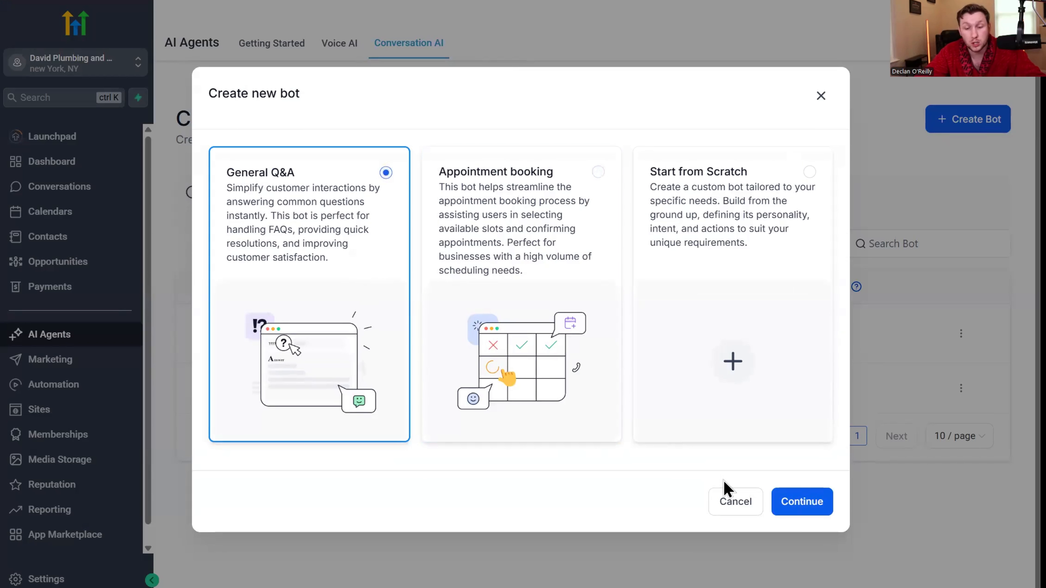
{"action": "left_click", "coordinate": [802, 505]}
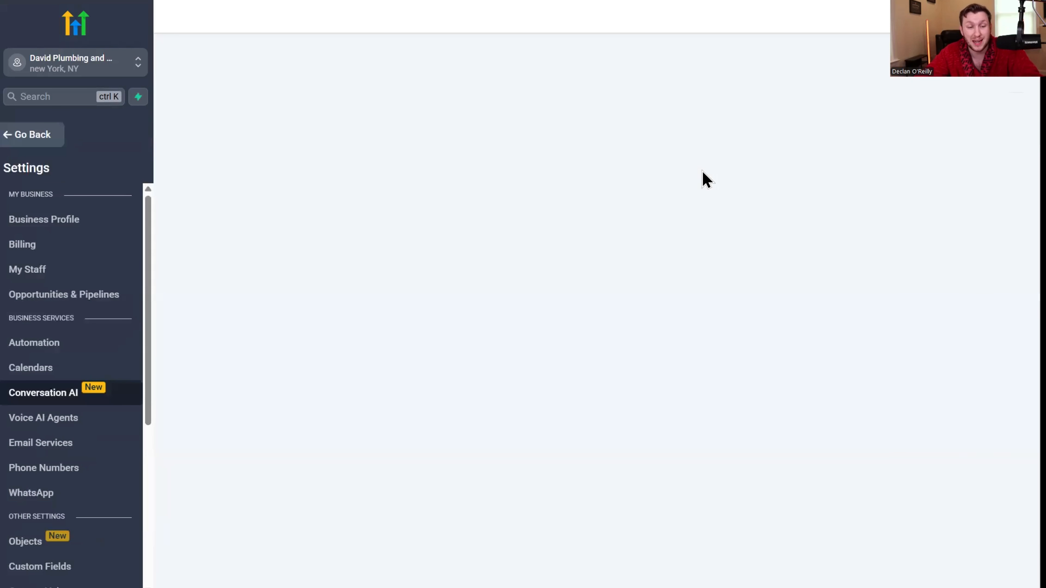
- Examine the new bot's settings, including its operating modes and the supported communication channels
{"action": "scroll", "coordinate": [590, 237], "scroll_direction": "down", "scroll_amount": 5}
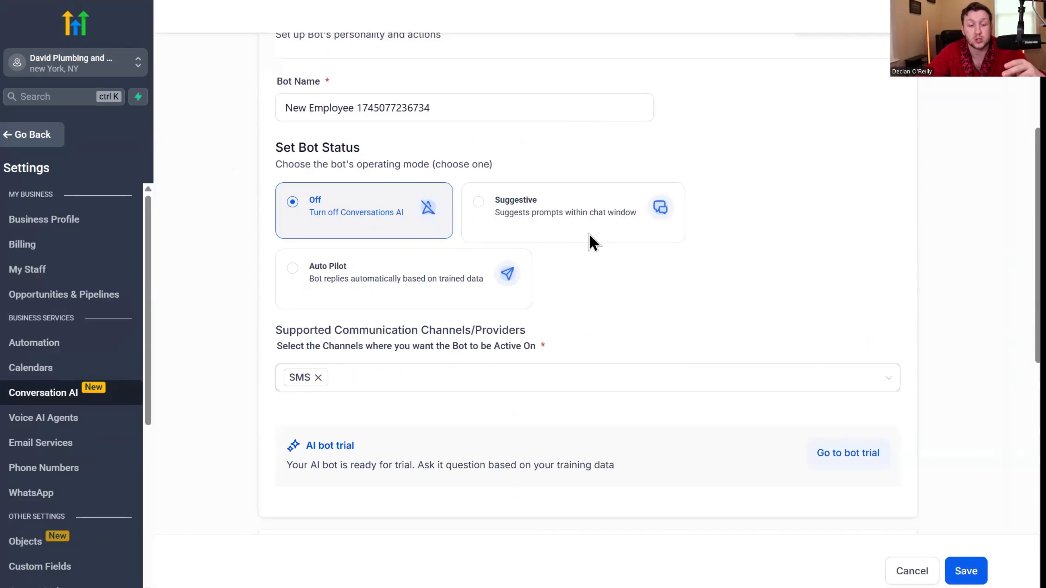
{"action": "scroll", "coordinate": [592, 241], "scroll_direction": "down", "scroll_amount": 5}
{"action": "left_click", "coordinate": [372, 168]}
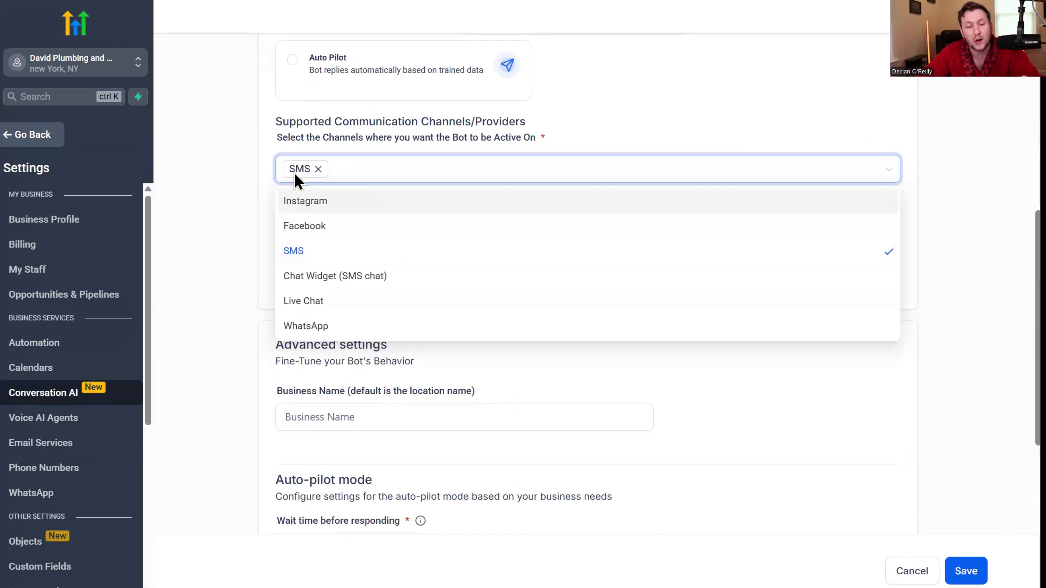
{"action": "left_click", "coordinate": [609, 93]}
{"action": "scroll", "coordinate": [346, 190], "scroll_direction": "up", "scroll_amount": 10}
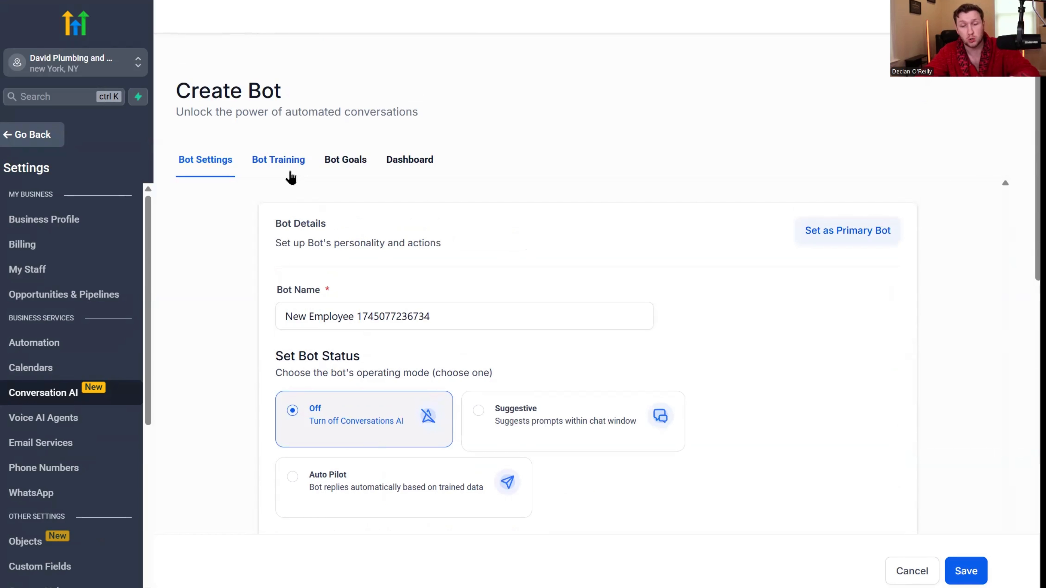
{"action": "scroll", "coordinate": [505, 318], "scroll_direction": "down", "scroll_amount": 5}
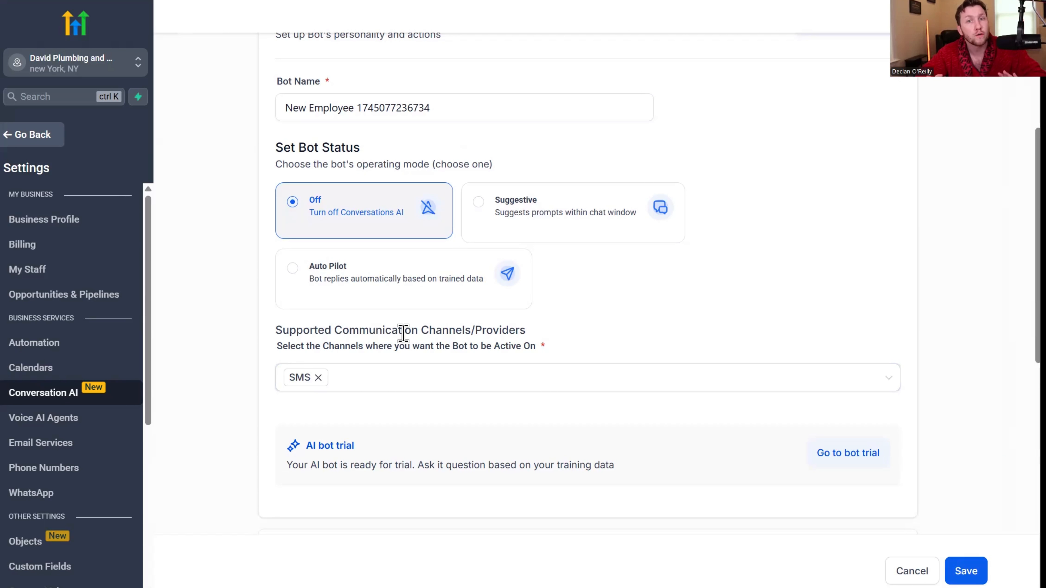
- Leave the bot setup and open the Conversations inbox to view the message threads
{"action": "left_click", "coordinate": [26, 140]}
{"action": "left_click", "coordinate": [62, 189]}
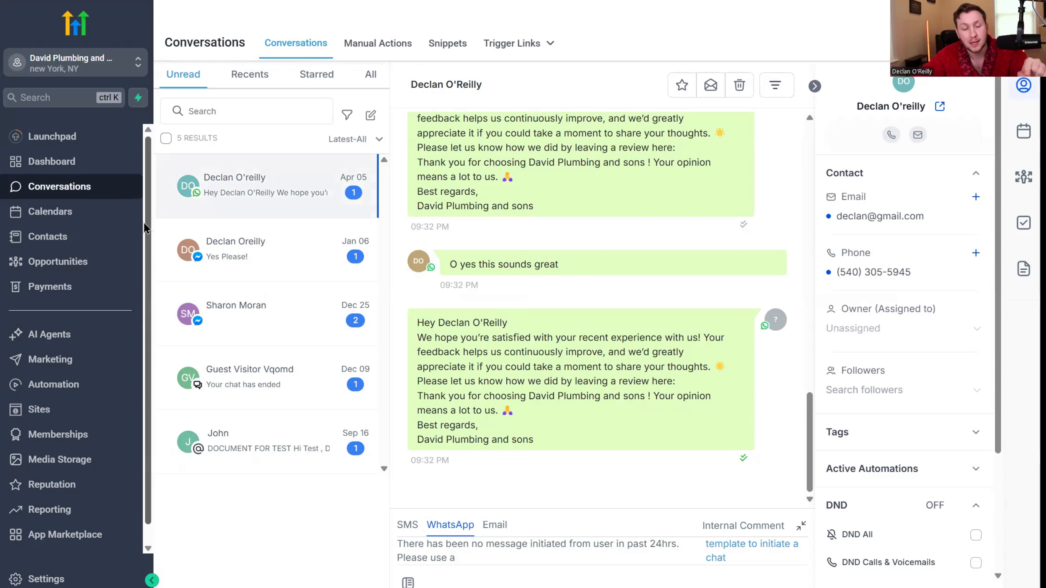
{"action": "left_click", "coordinate": [99, 193]}
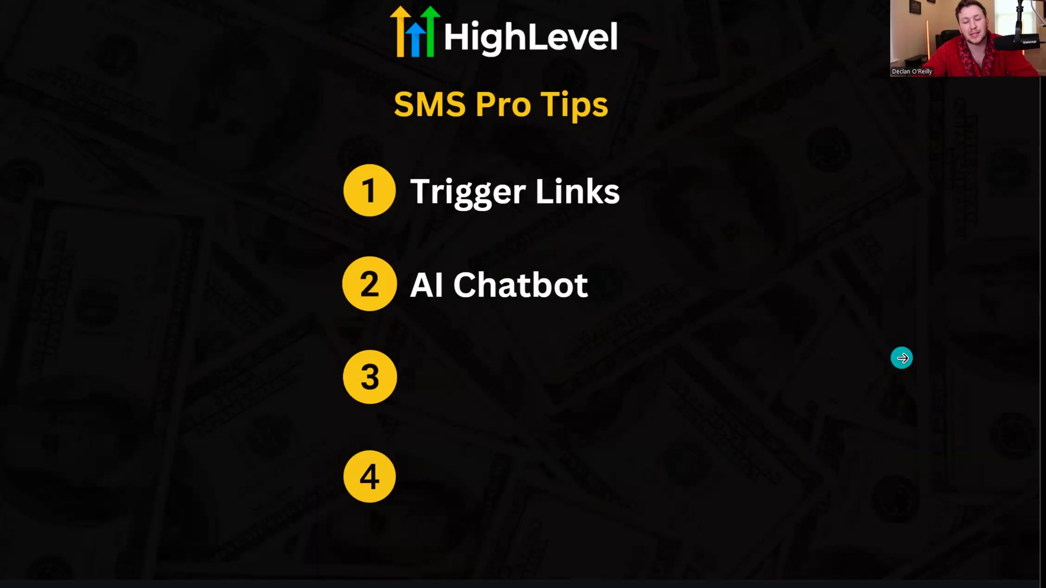
{"action": "left_click", "coordinate": [901, 358]}
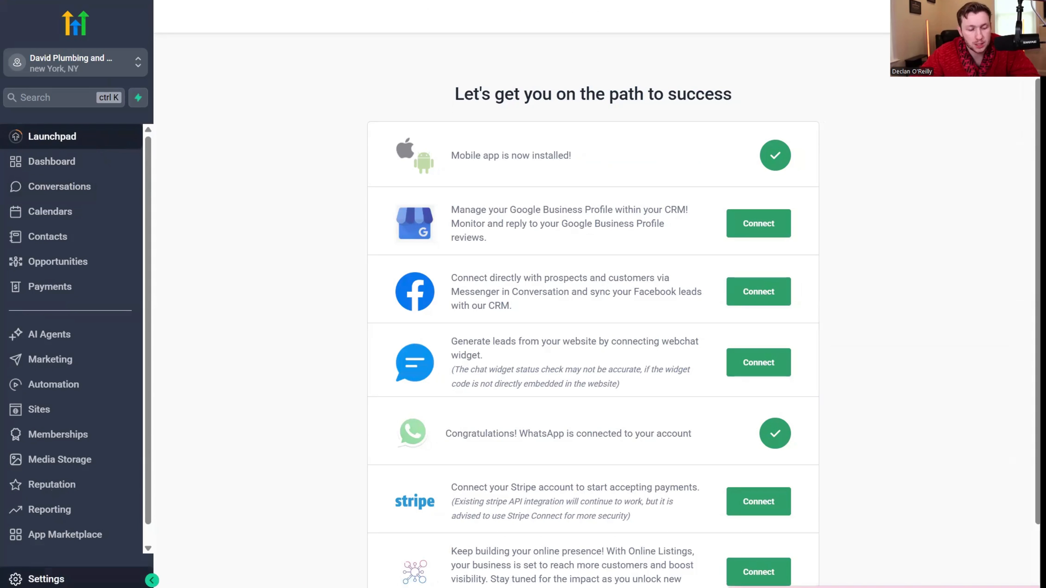
- Enable Gather Intelligence on Unknown Phone Numbers in the phone system's advanced Number Intelligence settings
{"action": "left_click", "coordinate": [47, 578]}
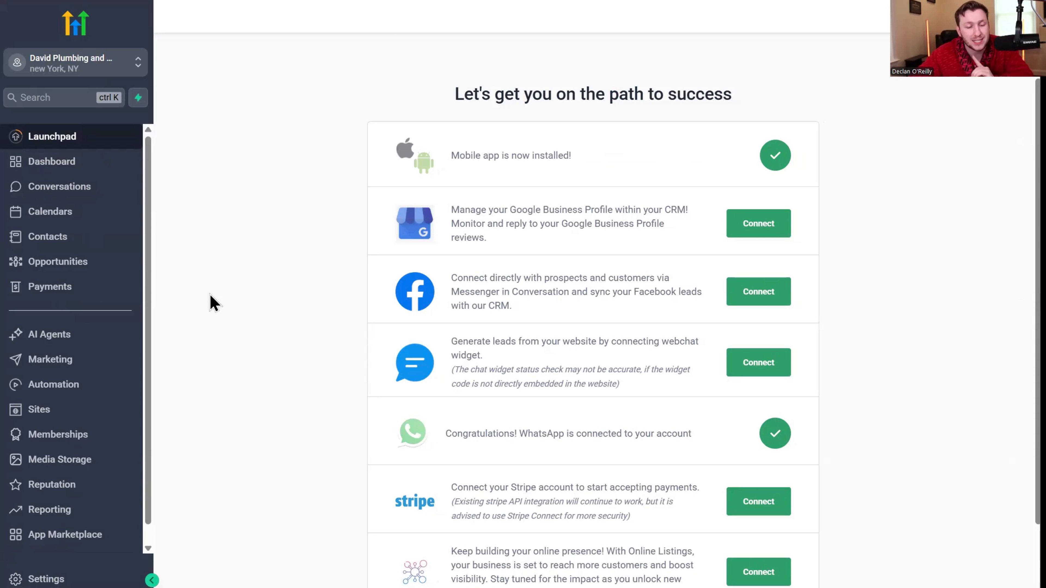
{"action": "left_click", "coordinate": [95, 575]}
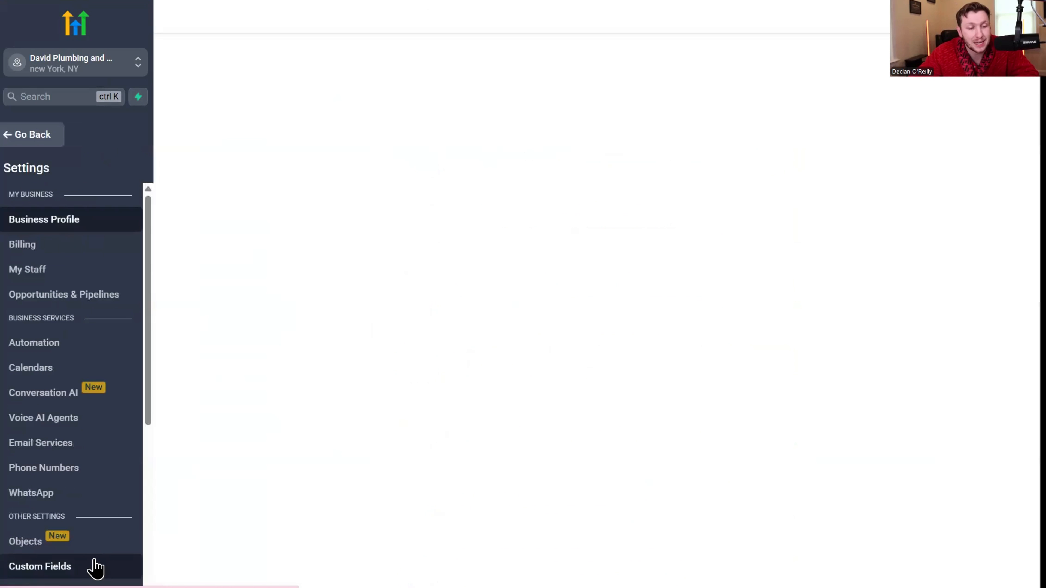
{"action": "left_click", "coordinate": [72, 479]}
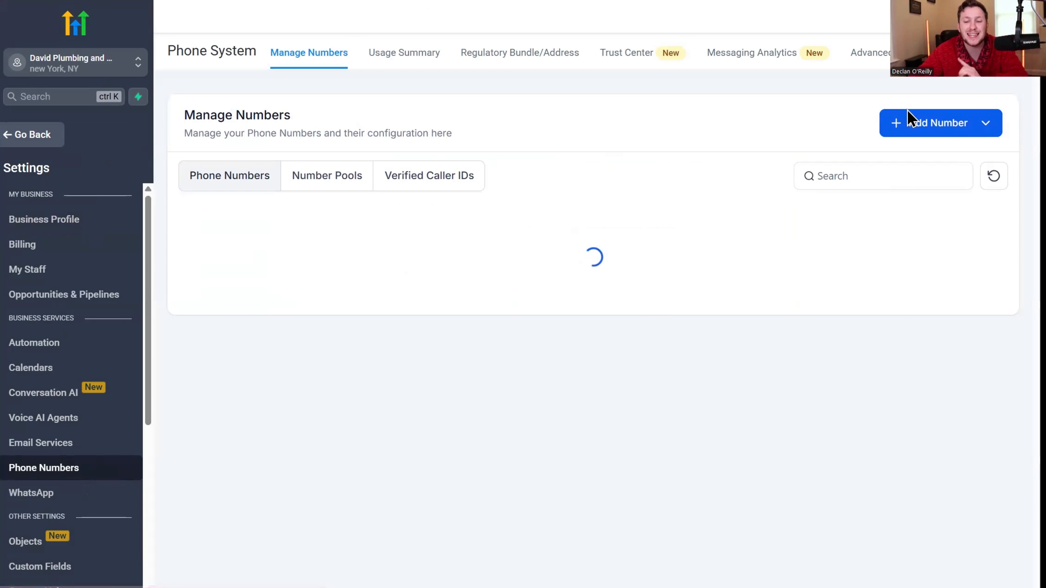
{"action": "left_click", "coordinate": [861, 56]}
{"action": "left_click", "coordinate": [318, 192]}
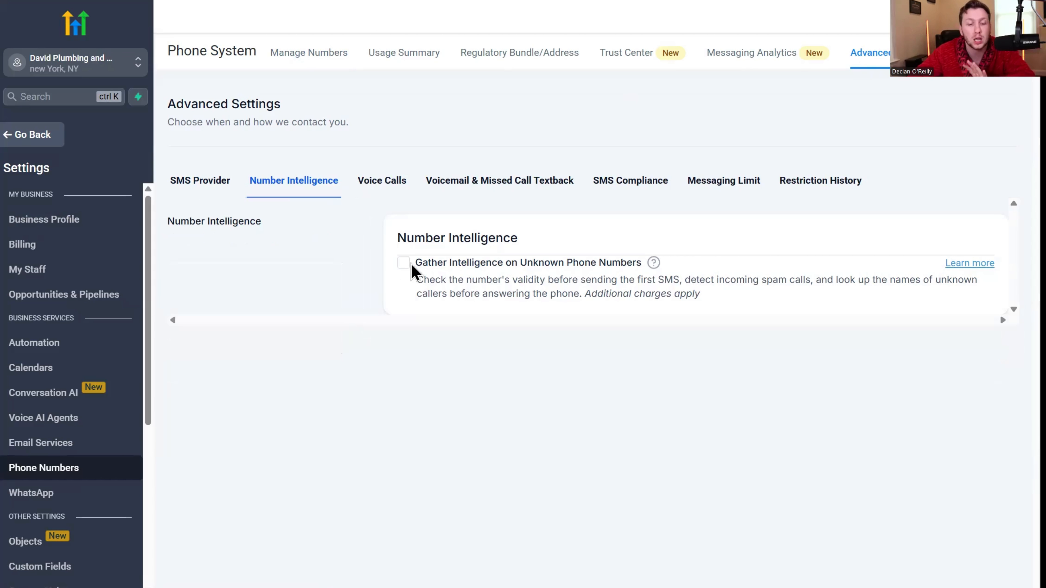
{"action": "left_click", "coordinate": [404, 264]}
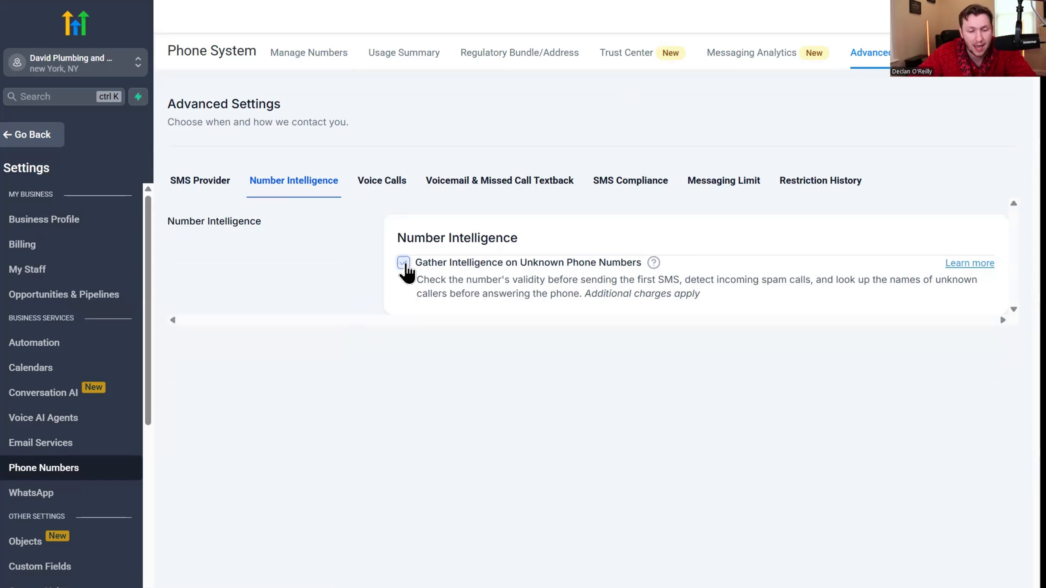
- Leave the phone settings, open Automation and create a new workflow from scratch
{"action": "left_click", "coordinate": [654, 263]}
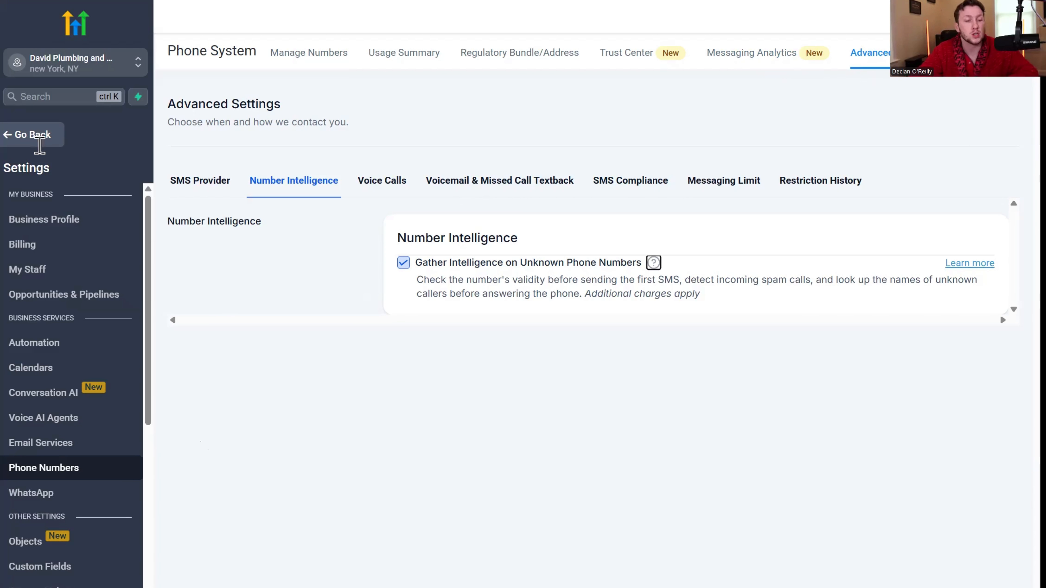
{"action": "left_click", "coordinate": [53, 138]}
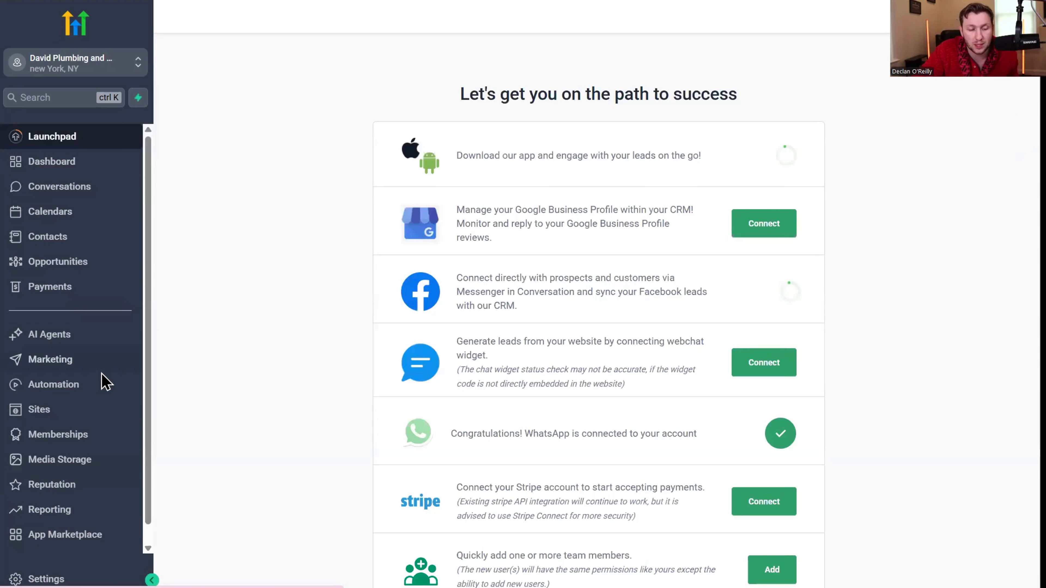
{"action": "left_click", "coordinate": [102, 383]}
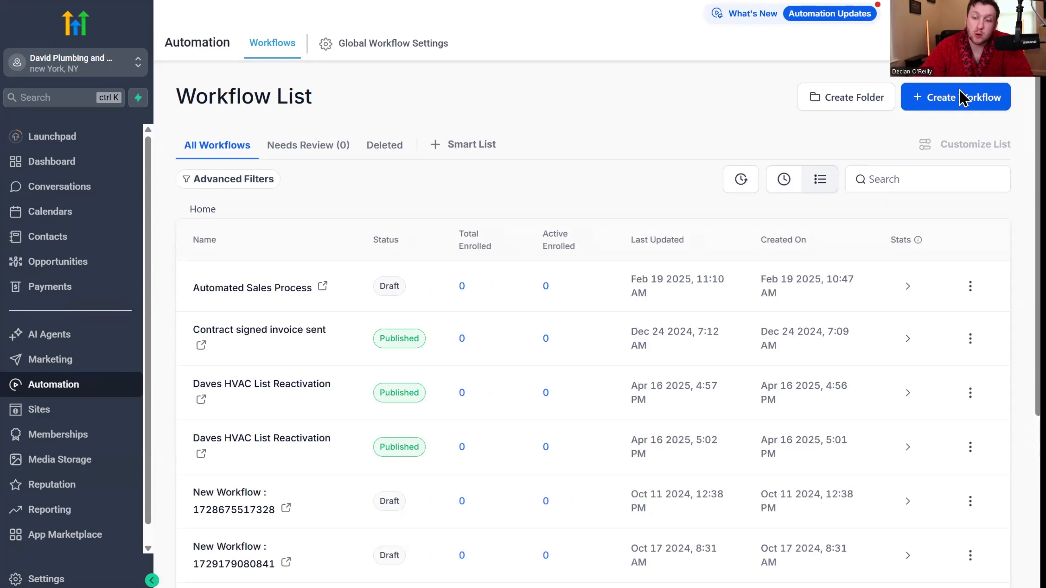
{"action": "left_click", "coordinate": [962, 97]}
{"action": "left_click", "coordinate": [941, 149]}
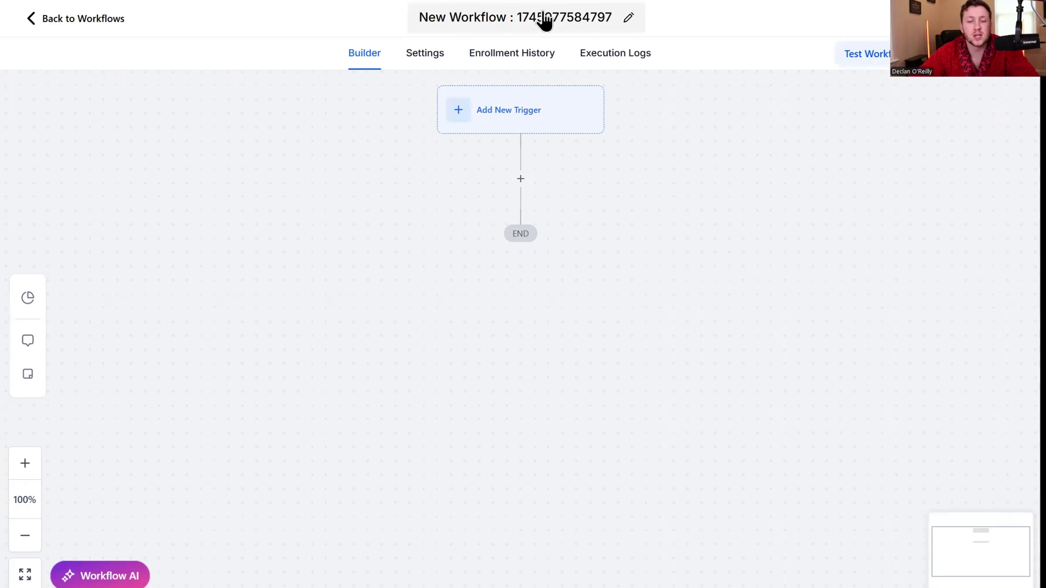
- Rename the new workflow as SMS LIST Maintenance
{"action": "left_click", "coordinate": [544, 19]}
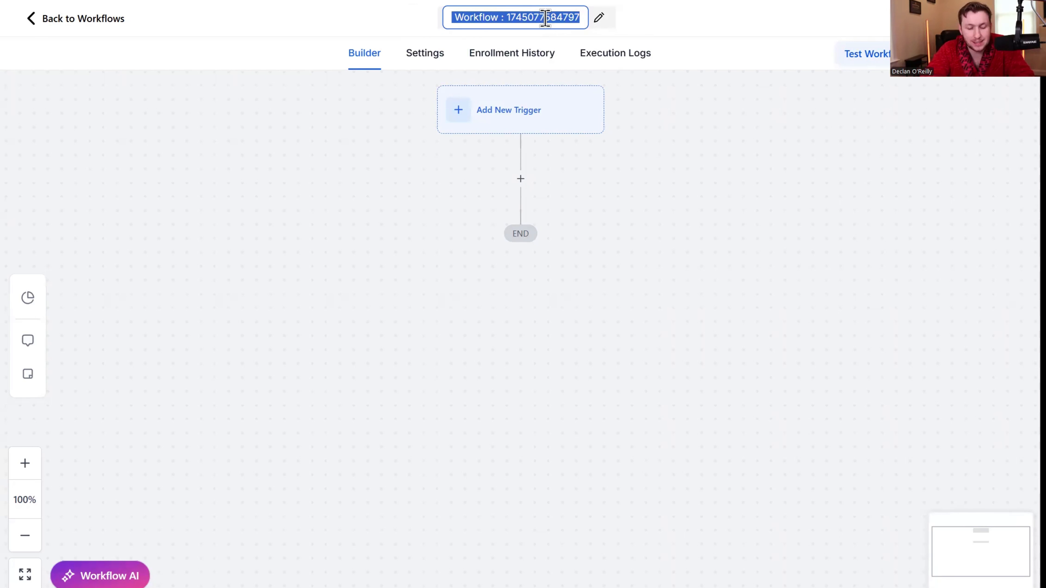
{"action": "type", "text": "sms list Maitance"}
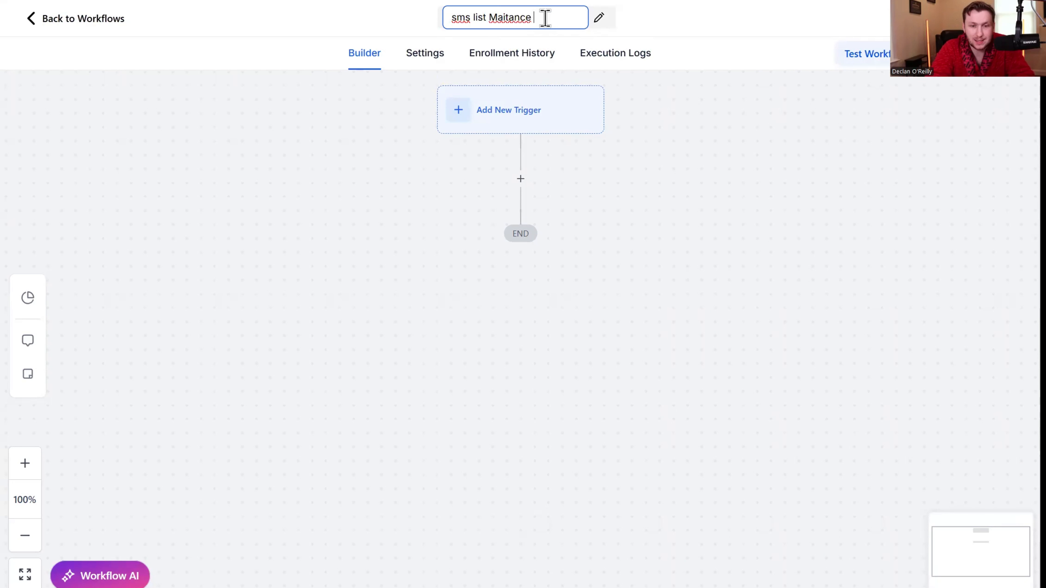
{"action": "double_click", "coordinate": [515, 18]}
{"action": "right_click", "coordinate": [516, 19]}
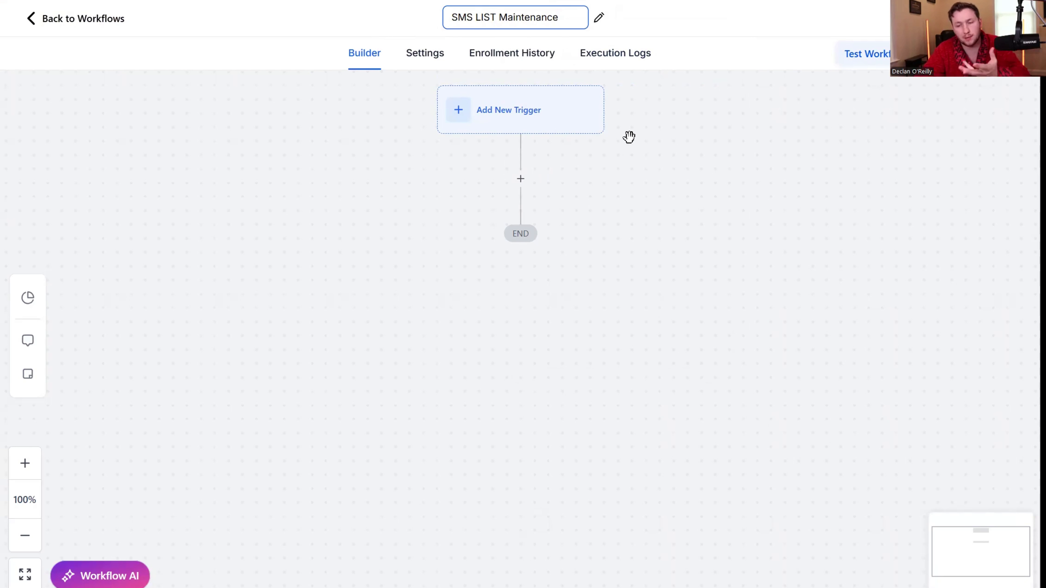
- Choose Number Validation as the trigger for the SMS LIST Maintenance workflow
{"action": "left_click", "coordinate": [570, 129]}
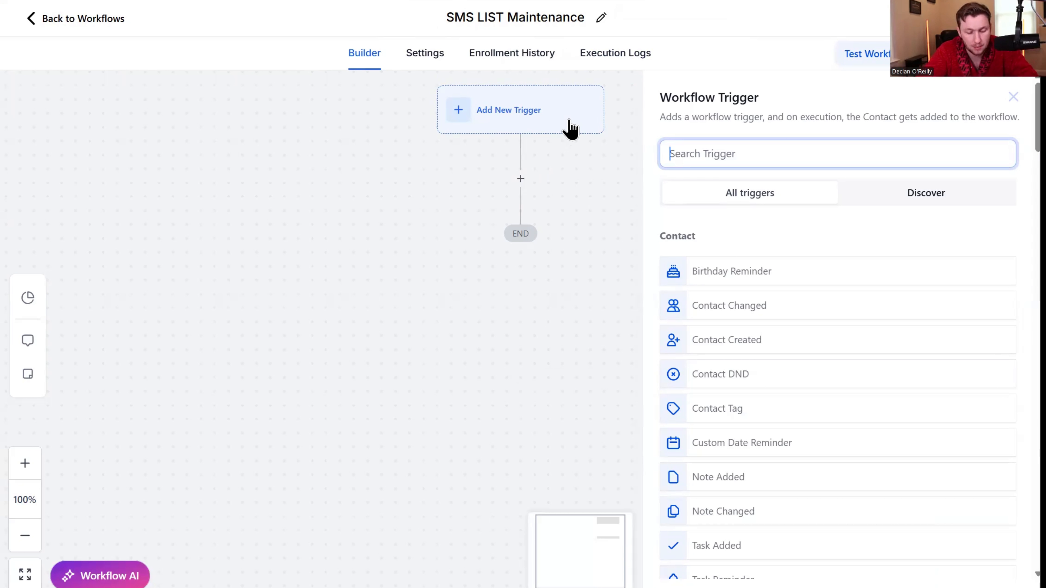
{"action": "type", "text": "numb"}
{"action": "left_click", "coordinate": [724, 275]}
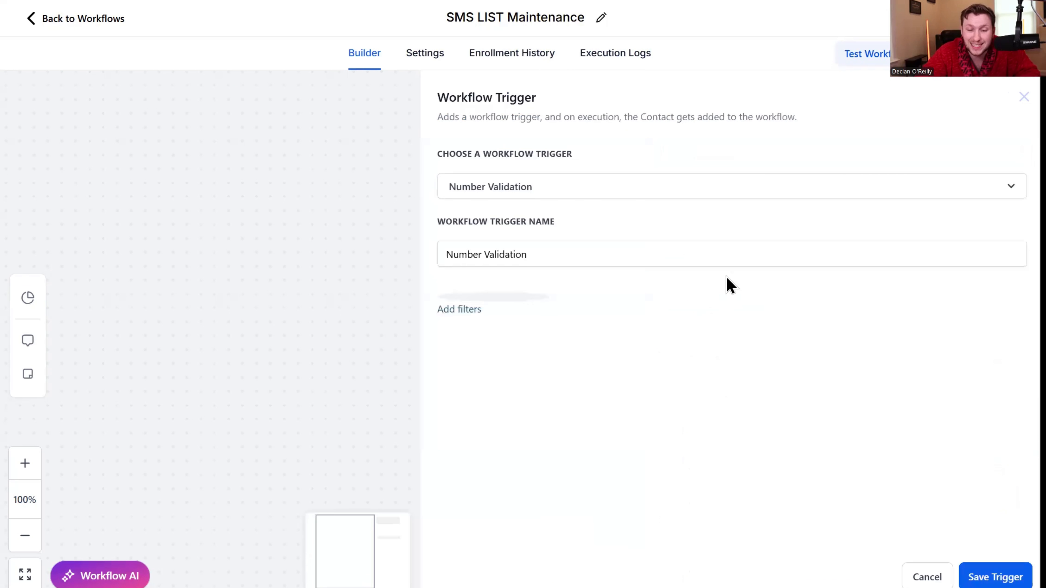
- Filter the Number Validation trigger to numbers that are Not Valid or SMS Incapable, and save the trigger
{"action": "left_click", "coordinate": [480, 307]}
{"action": "left_click", "coordinate": [504, 319]}
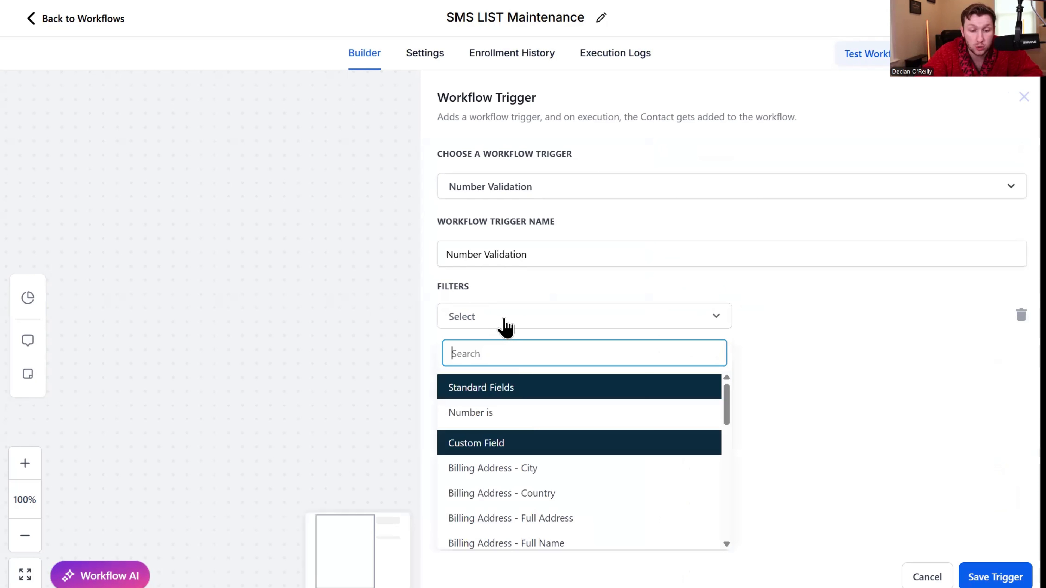
{"action": "left_click", "coordinate": [530, 416]}
{"action": "left_click", "coordinate": [806, 322]}
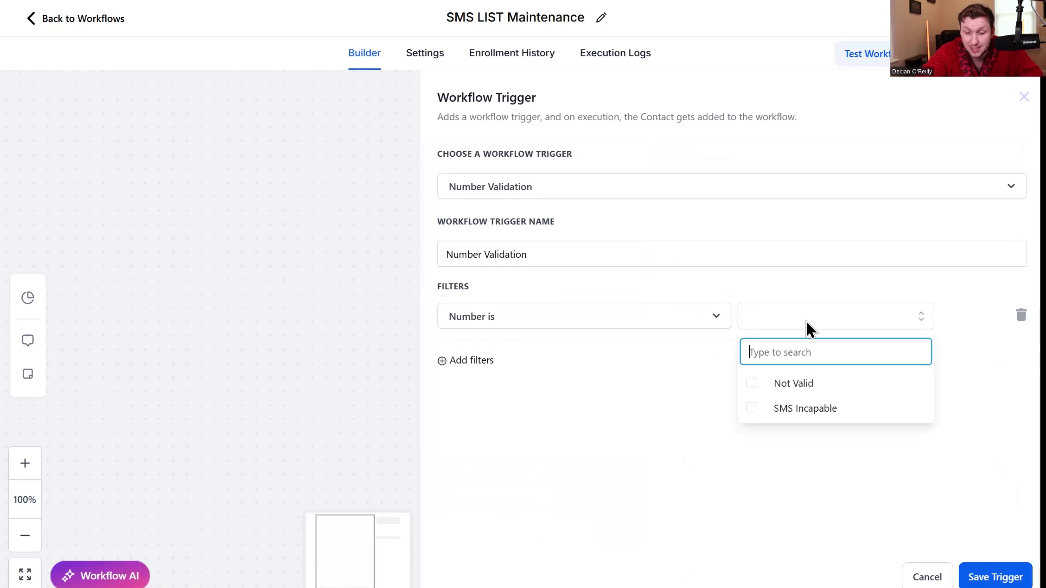
{"action": "left_click", "coordinate": [799, 383]}
{"action": "left_click", "coordinate": [801, 407]}
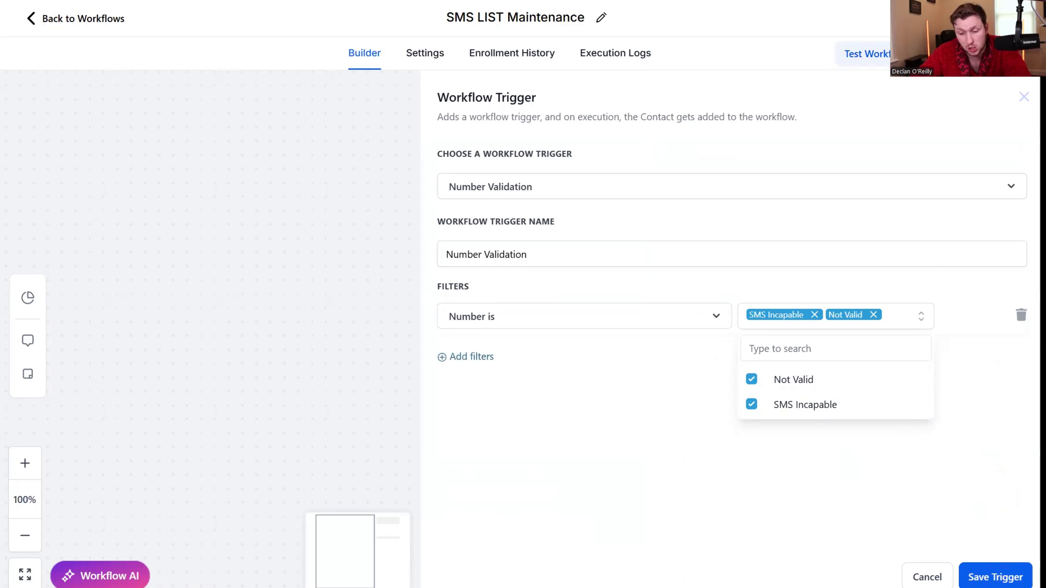
{"action": "key", "text": "Escape"}
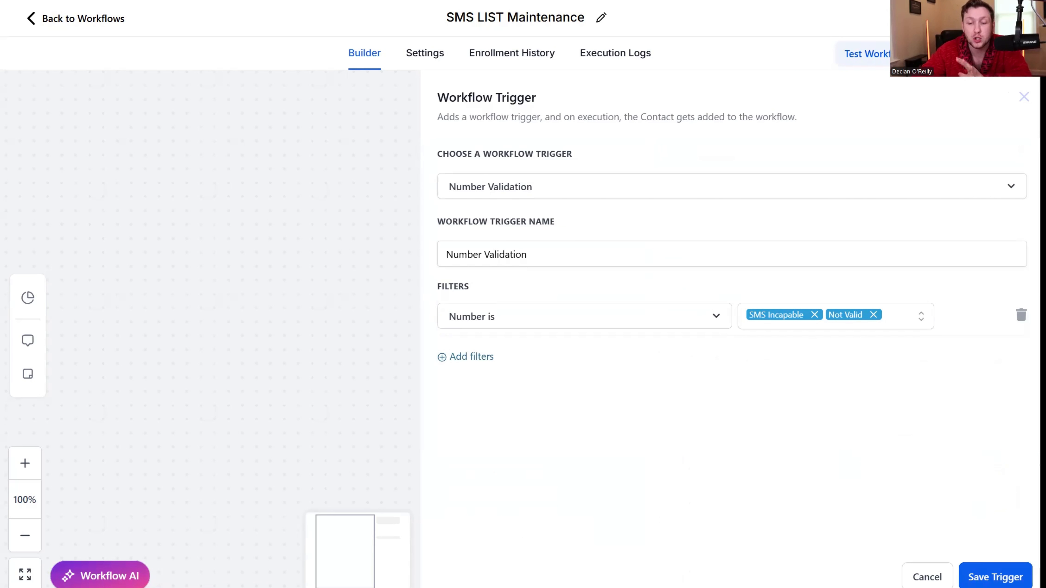
{"action": "left_click", "coordinate": [996, 577]}
{"action": "left_click", "coordinate": [486, 116]}
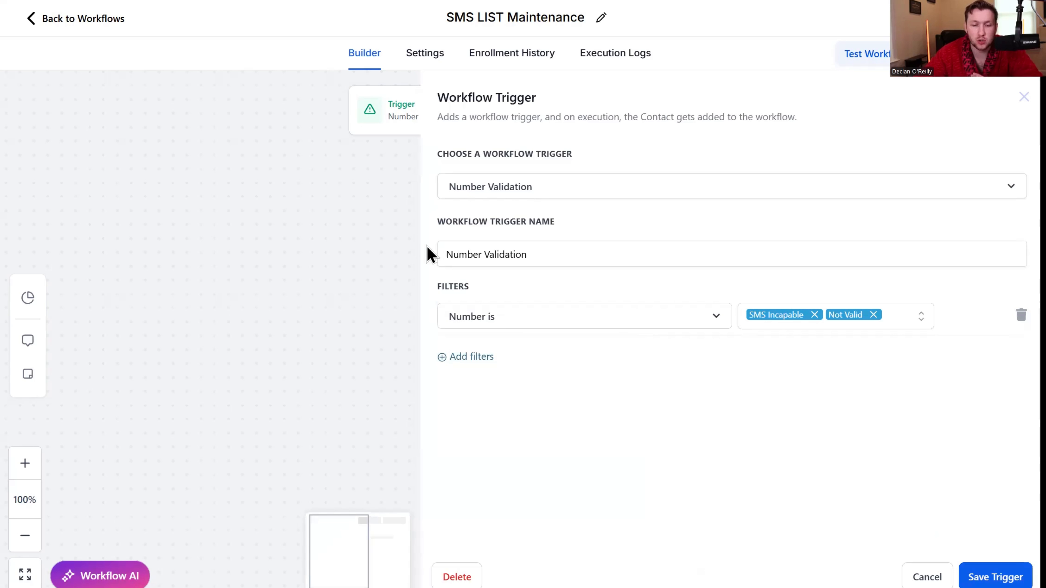
{"action": "left_click", "coordinate": [943, 577]}
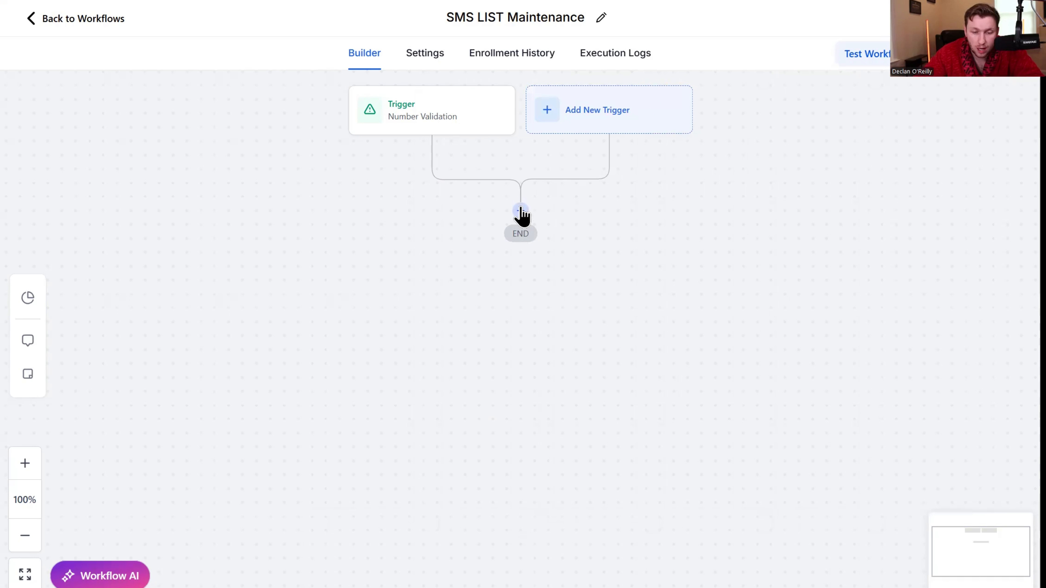
- Add an Add Contact Tag action that applies the "do not text" tag, and save it
{"action": "left_click", "coordinate": [521, 212]}
{"action": "type", "text": "add"}
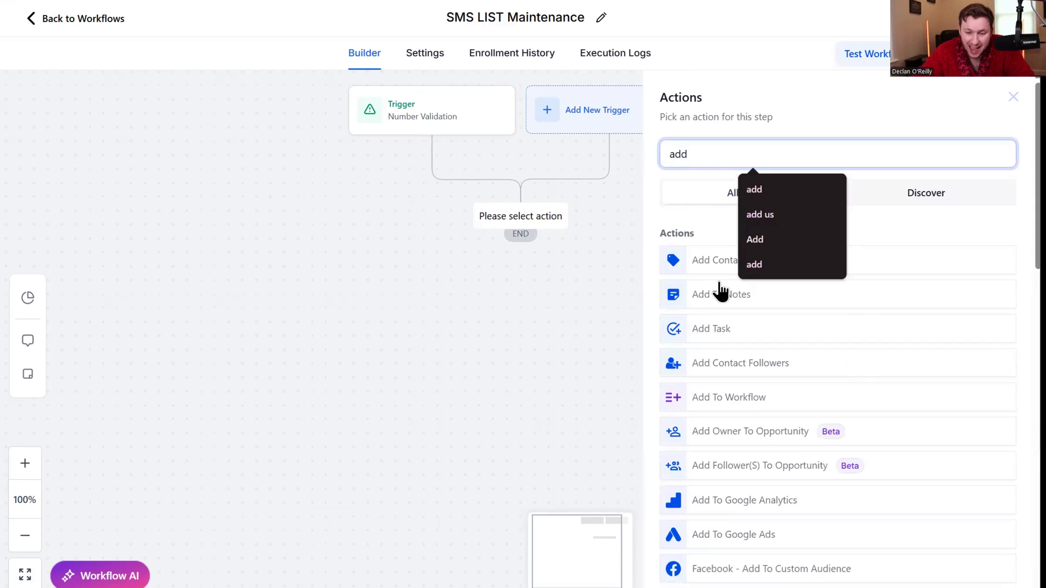
{"action": "left_click", "coordinate": [705, 262]}
{"action": "left_click", "coordinate": [710, 247]}
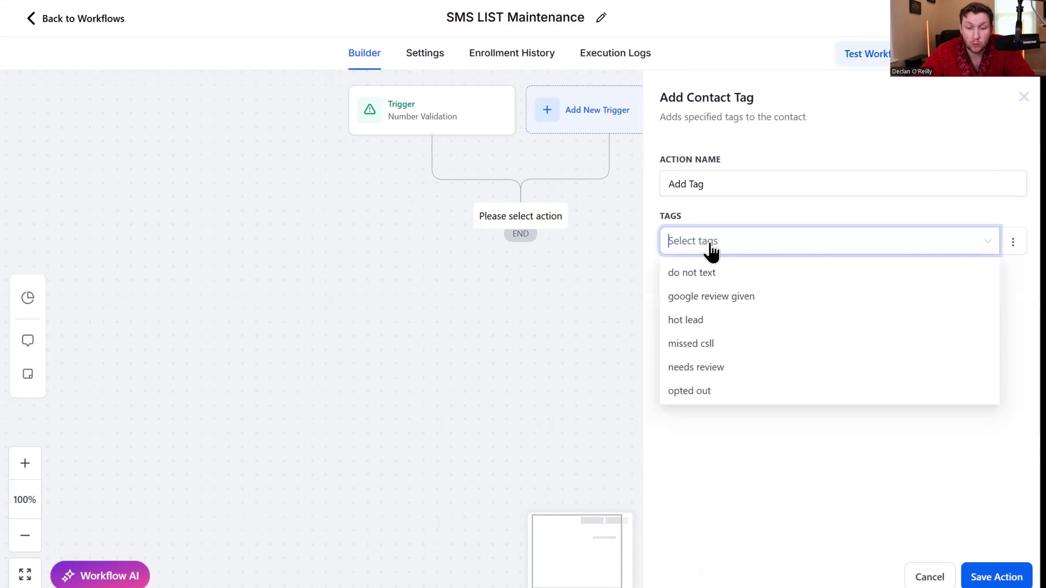
{"action": "left_click", "coordinate": [721, 273]}
{"action": "left_click", "coordinate": [972, 577]}
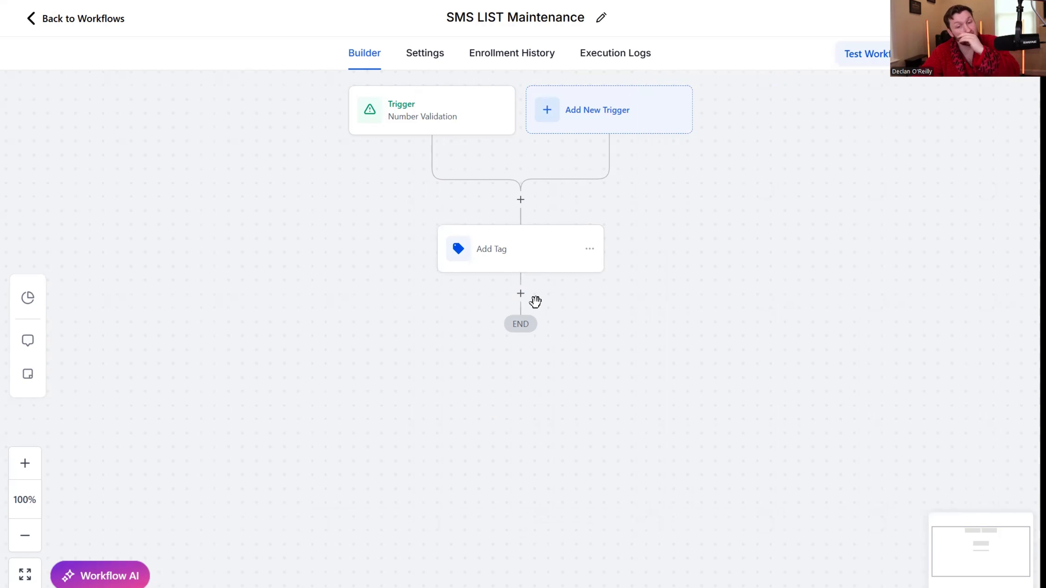
{"action": "left_click_drag", "start_coordinate": [627, 303], "coordinate": [629, 328]}
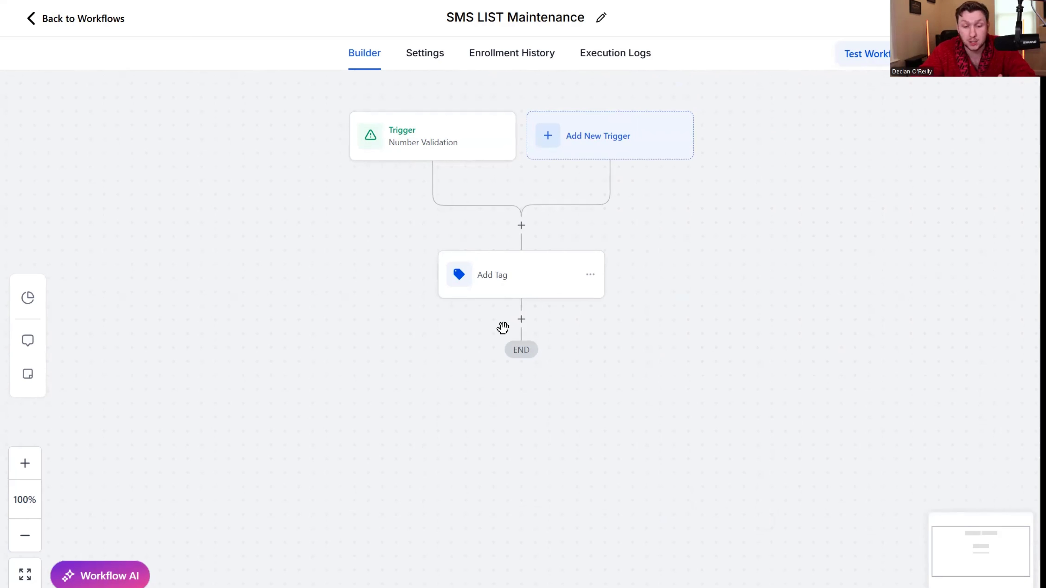
{"action": "left_click", "coordinate": [522, 320]}
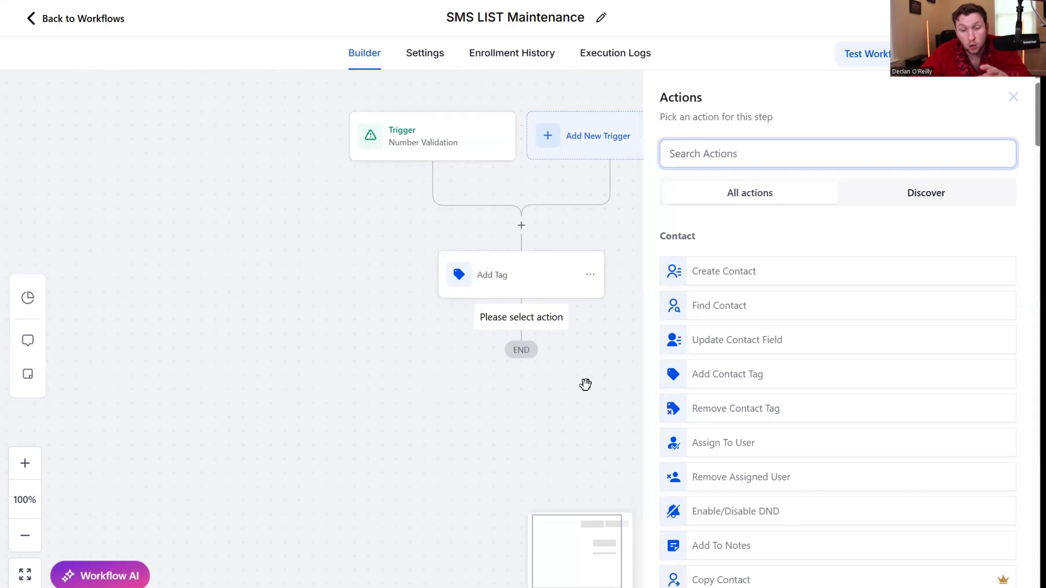
{"action": "left_click", "coordinate": [575, 280]}
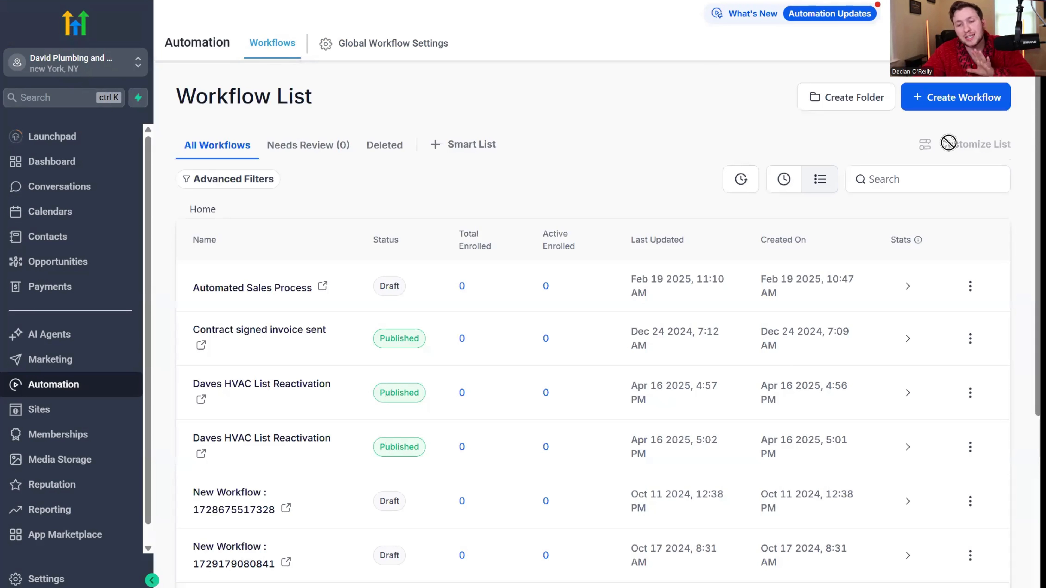
- Create another workflow from scratch and name it Opt Out
{"action": "left_click", "coordinate": [964, 88]}
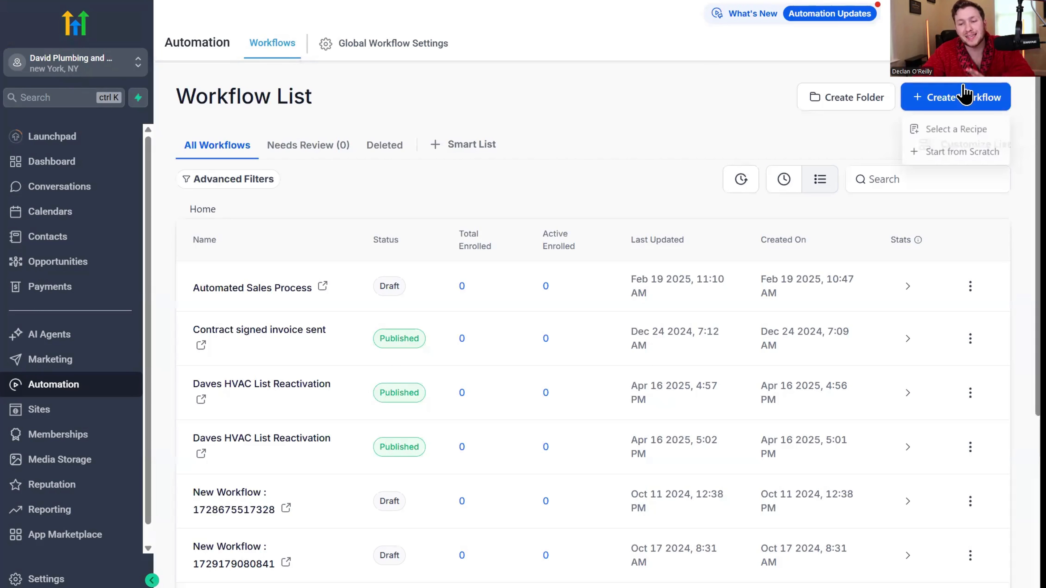
{"action": "left_click", "coordinate": [754, 177]}
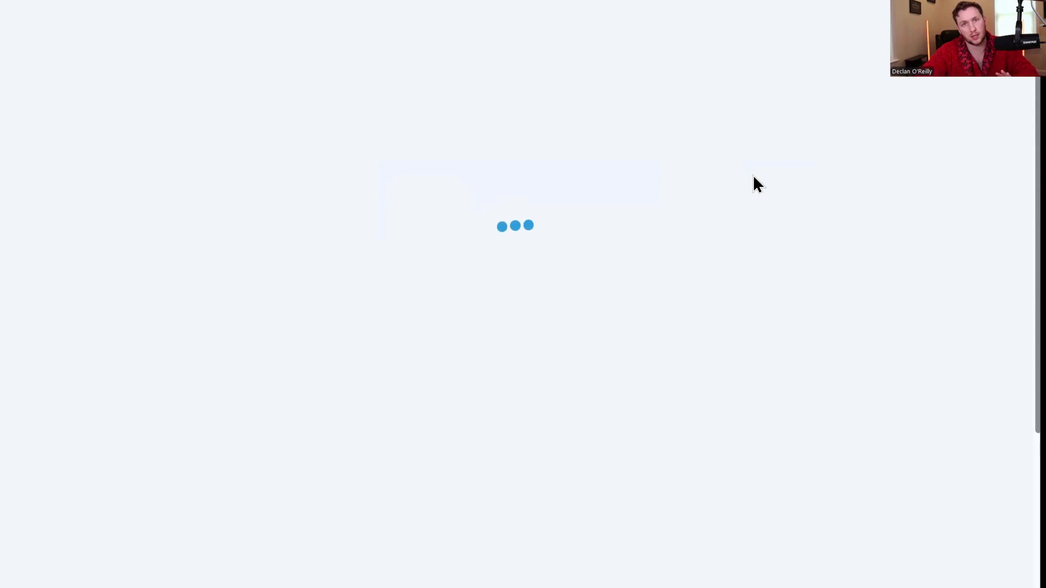
{"action": "left_click", "coordinate": [552, 19]}
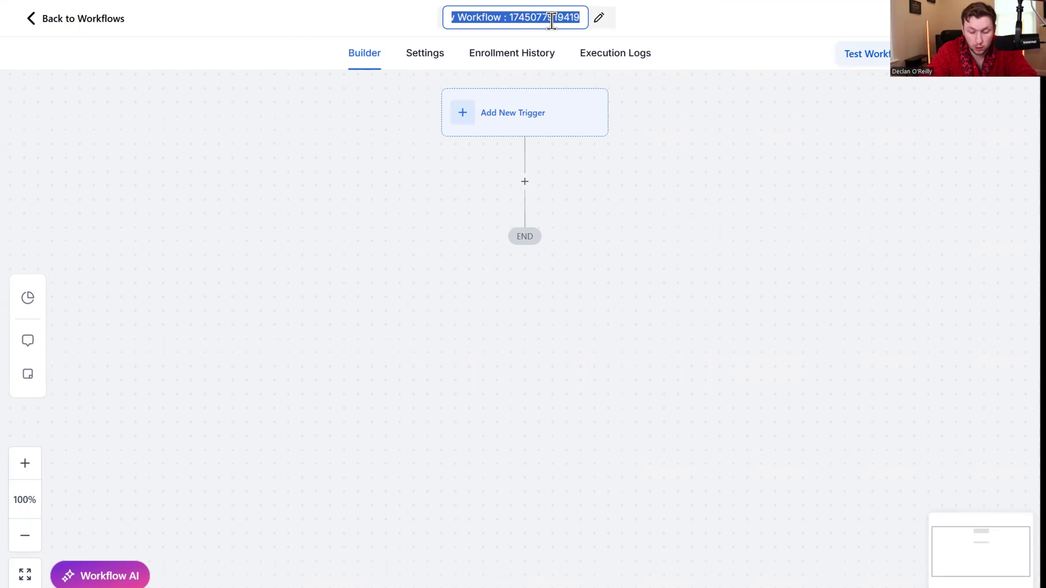
{"action": "type", "text": "Opt Out"}
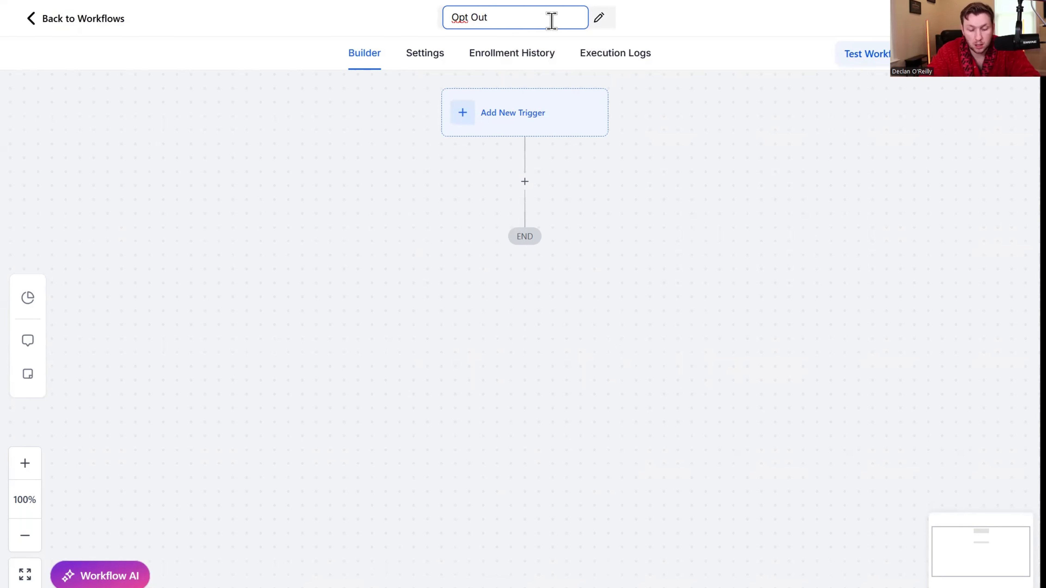
{"action": "left_click", "coordinate": [540, 126]}
{"action": "left_click", "coordinate": [745, 155]}
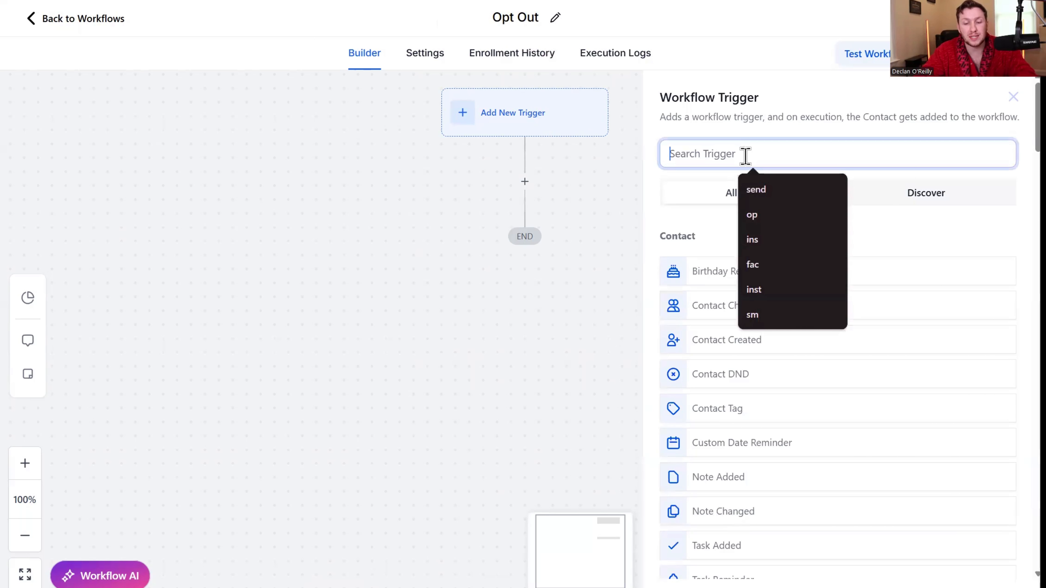
{"action": "type", "text": "cust"}
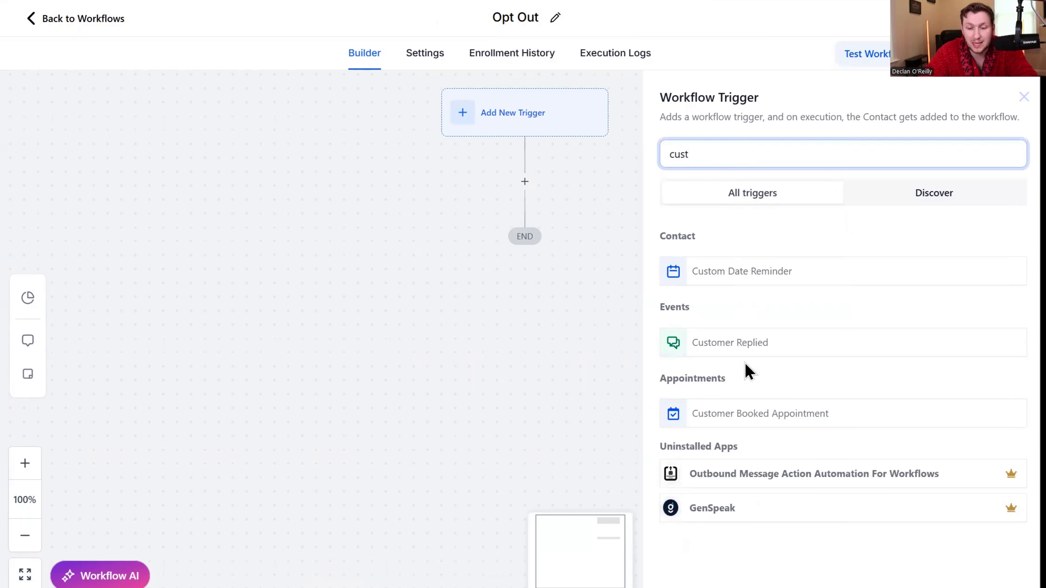
{"action": "left_click", "coordinate": [757, 348]}
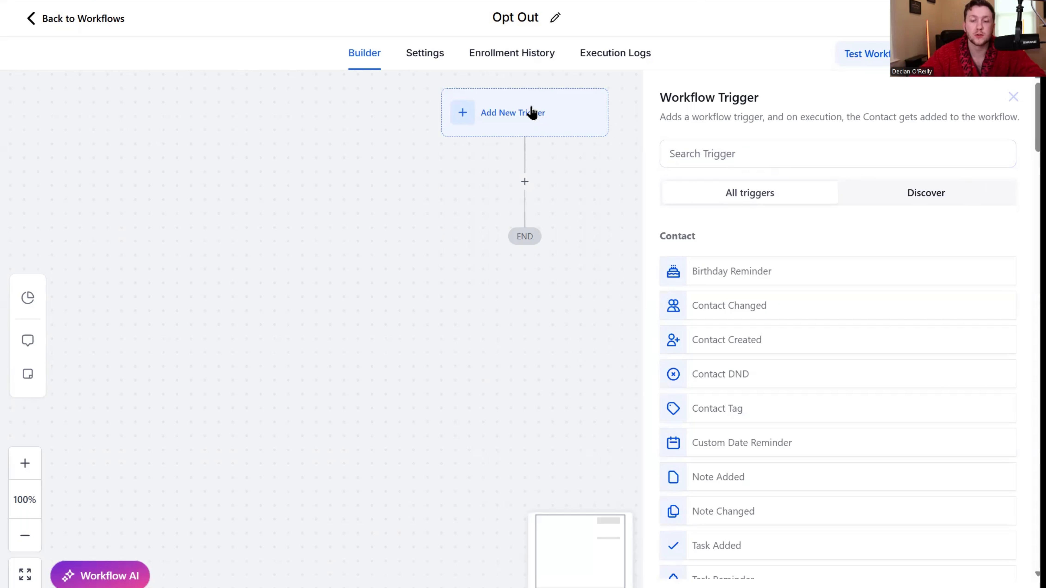
- Find the Customer Replied trigger and choose it for the Opt Out workflow
{"action": "left_click", "coordinate": [749, 159]}
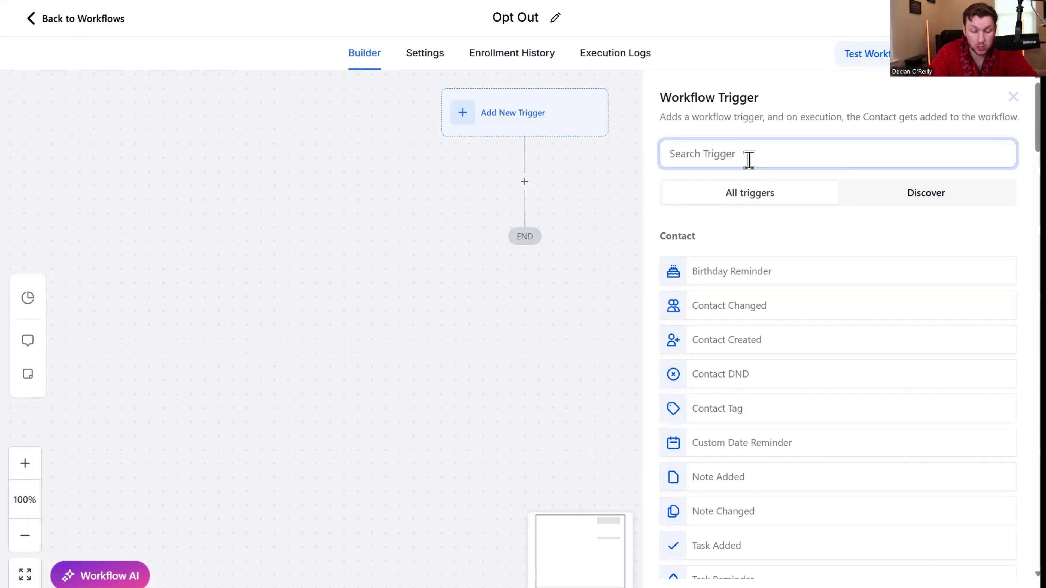
{"action": "type", "text": "cust"}
{"action": "left_click", "coordinate": [750, 350]}
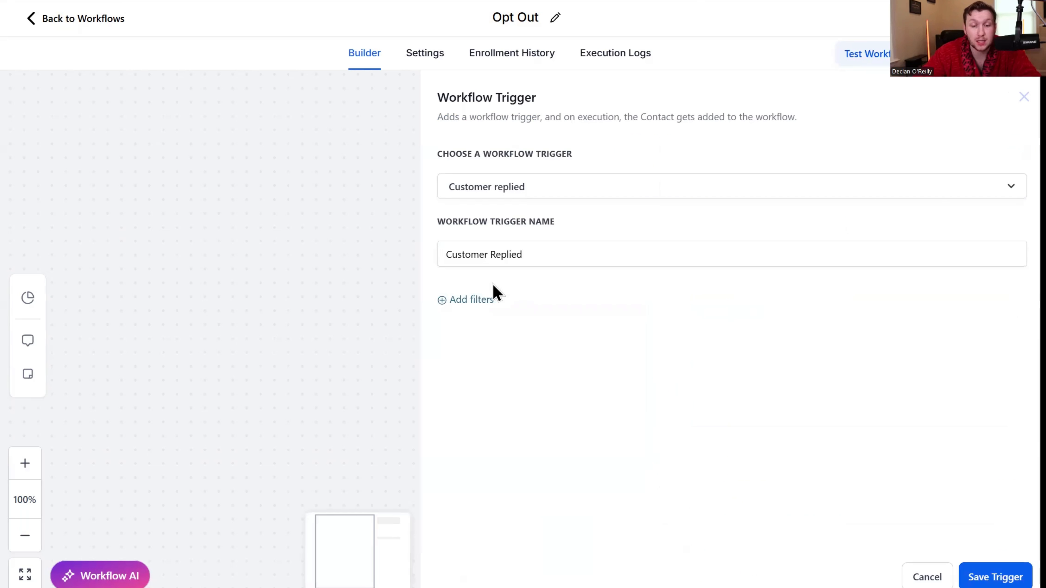
- Add an Exact match phrase filter with the phrase STOP to the Customer Replied trigger
{"action": "left_click", "coordinate": [467, 301]}
{"action": "left_click", "coordinate": [494, 318]}
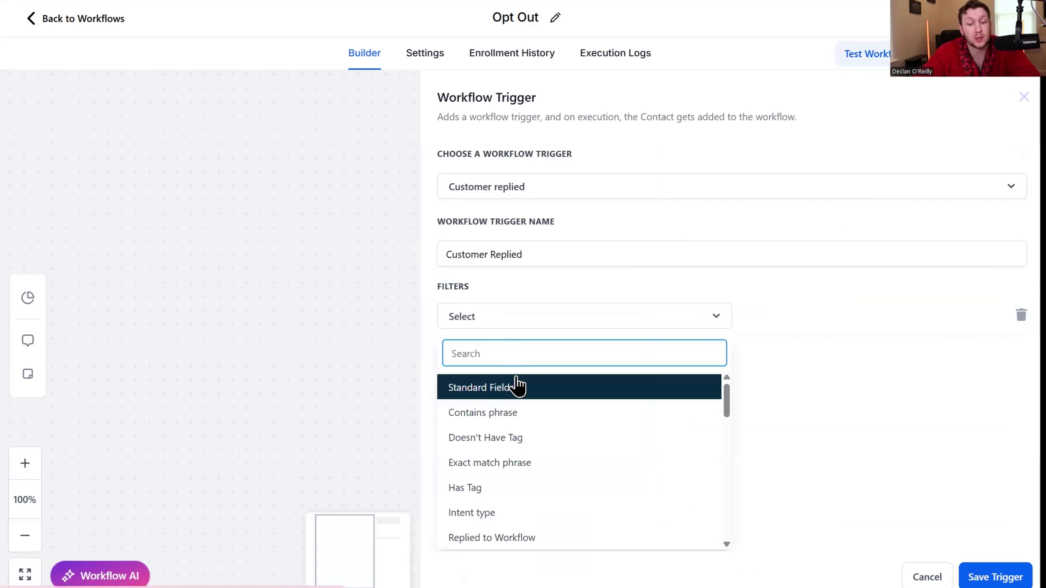
{"action": "left_click", "coordinate": [534, 461]}
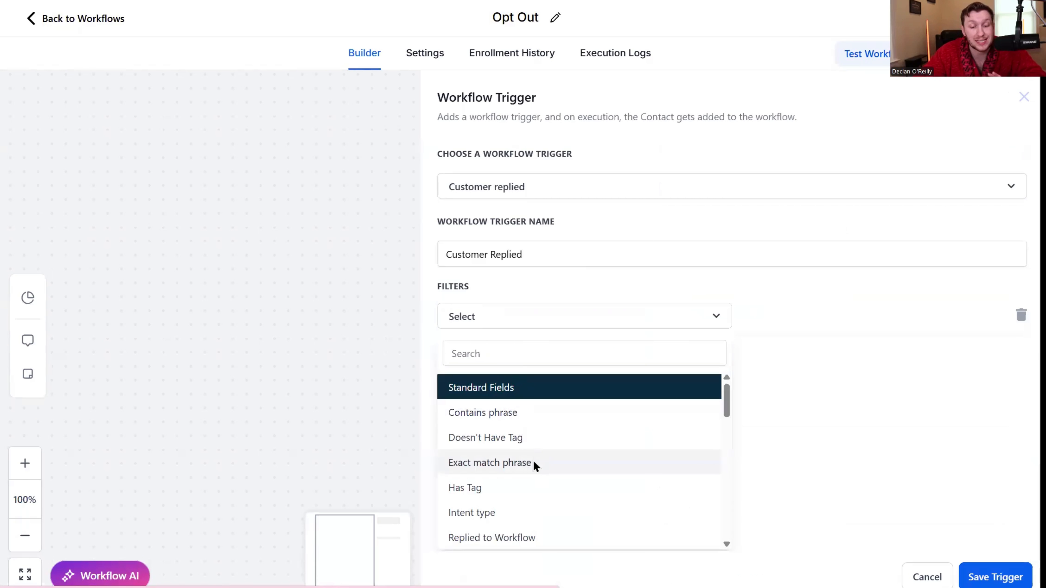
{"action": "left_click", "coordinate": [868, 315]}
{"action": "type", "text": "STOP"}
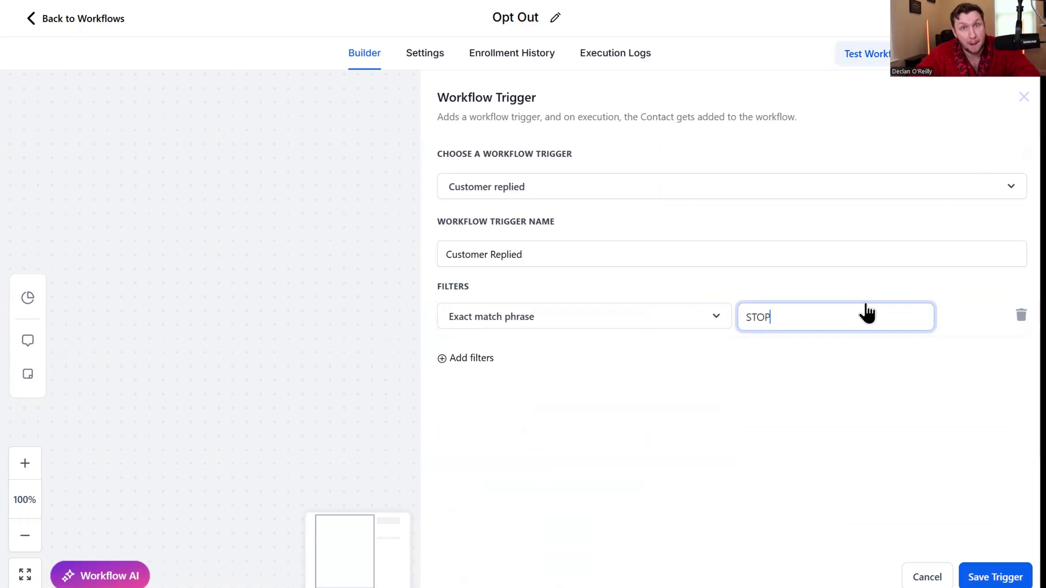
- Add a Reply channel filter to the Customer Replied trigger, choose its channel, and save the trigger
{"action": "left_click", "coordinate": [474, 359]}
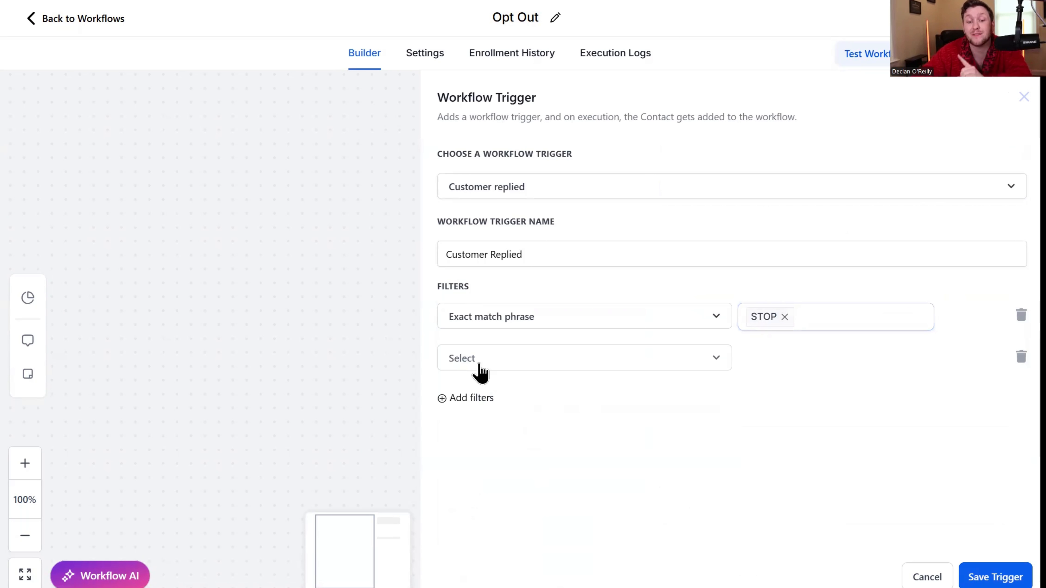
{"action": "left_click", "coordinate": [543, 365]}
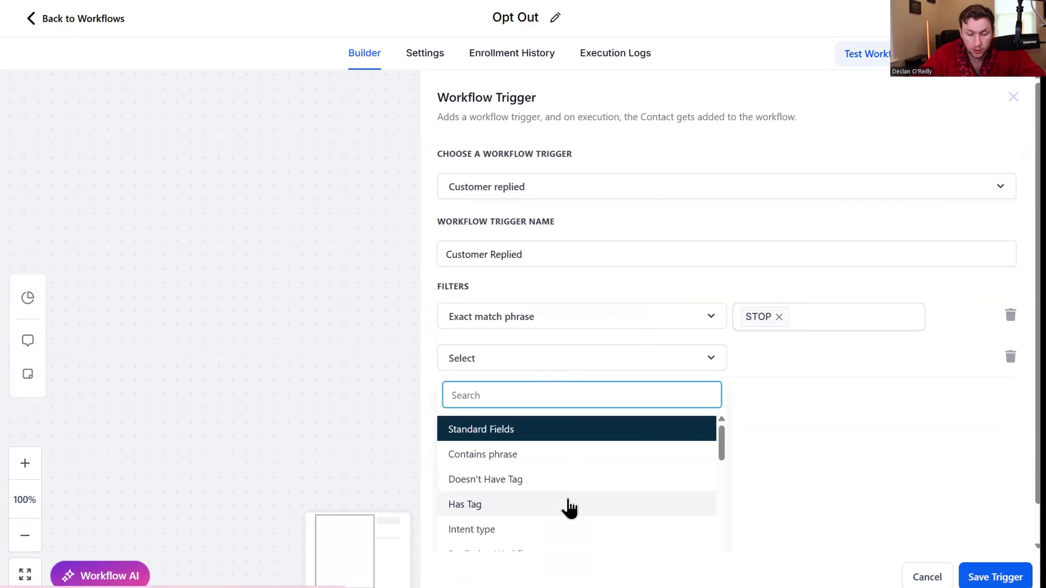
{"action": "left_click_drag", "start_coordinate": [724, 448], "coordinate": [723, 458]}
{"action": "scroll", "coordinate": [723, 457], "scroll_direction": "down", "scroll_amount": 1}
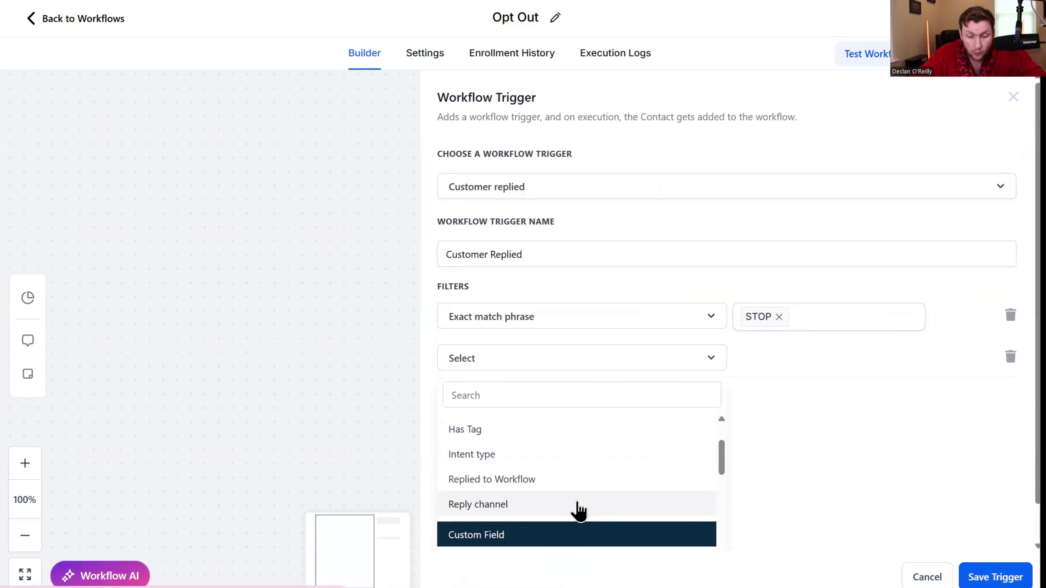
{"action": "left_click", "coordinate": [577, 507]}
{"action": "left_click", "coordinate": [802, 363]}
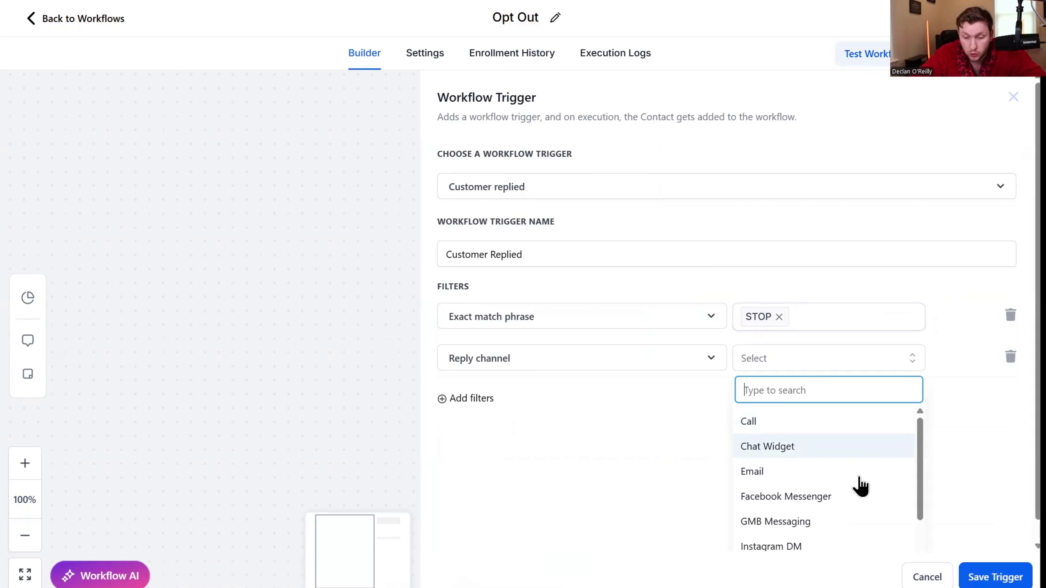
{"action": "scroll", "coordinate": [843, 541], "scroll_direction": "down", "scroll_amount": 2}
{"action": "left_click", "coordinate": [843, 535]}
{"action": "left_click", "coordinate": [992, 574]}
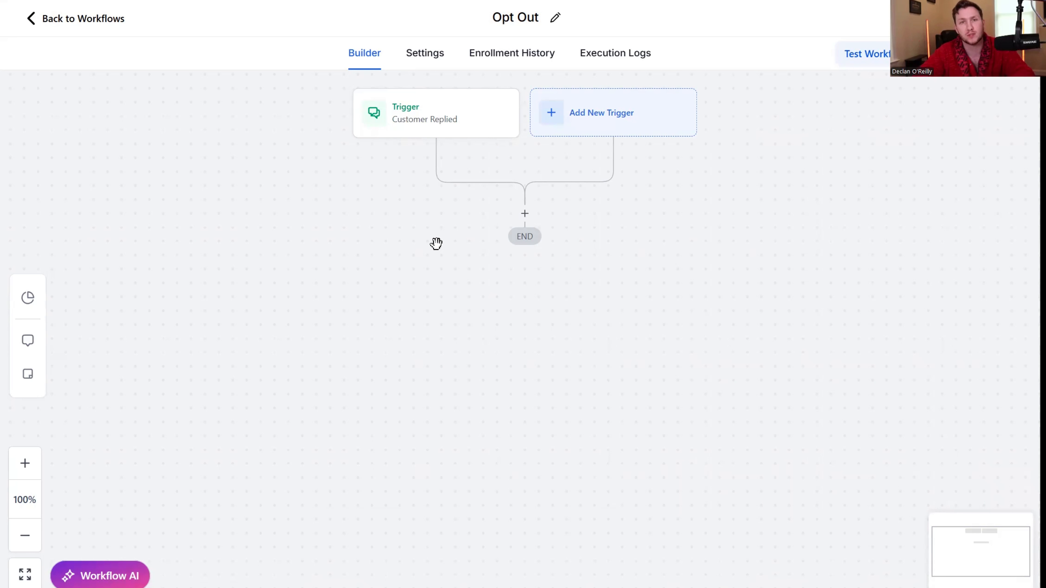
- Add an Add Contact Tag action that applies the "opted out" tag, and save it
{"action": "left_click", "coordinate": [525, 213]}
{"action": "type", "text": "a"}
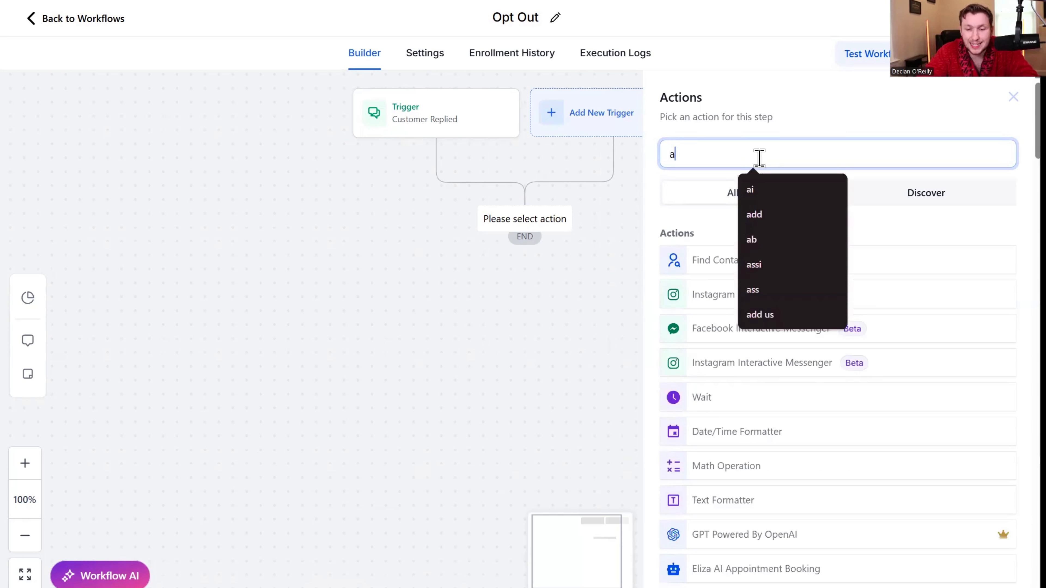
{"action": "type", "text": "dd"}
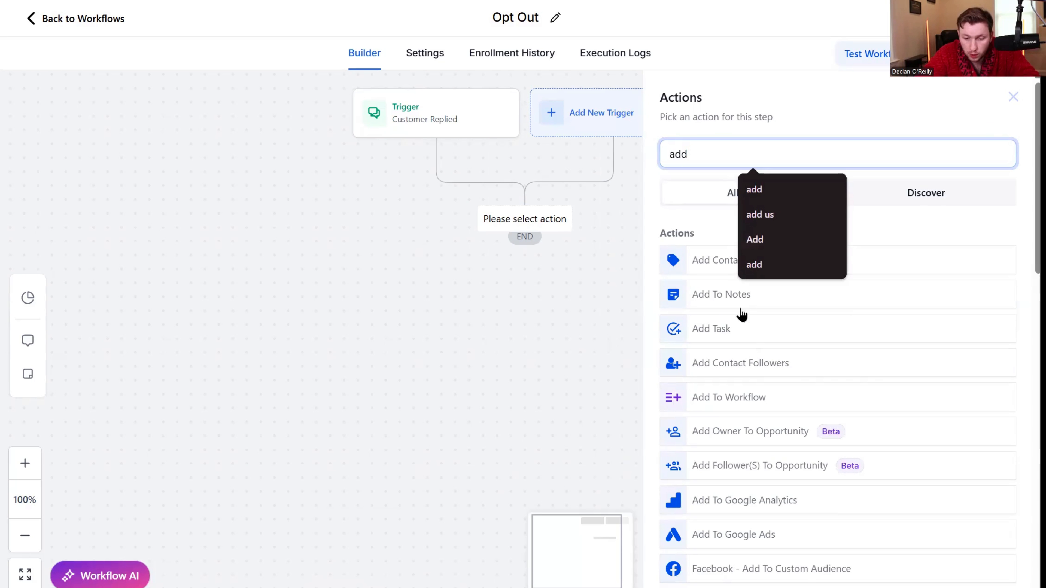
{"action": "left_click", "coordinate": [714, 266]}
{"action": "left_click", "coordinate": [728, 253]}
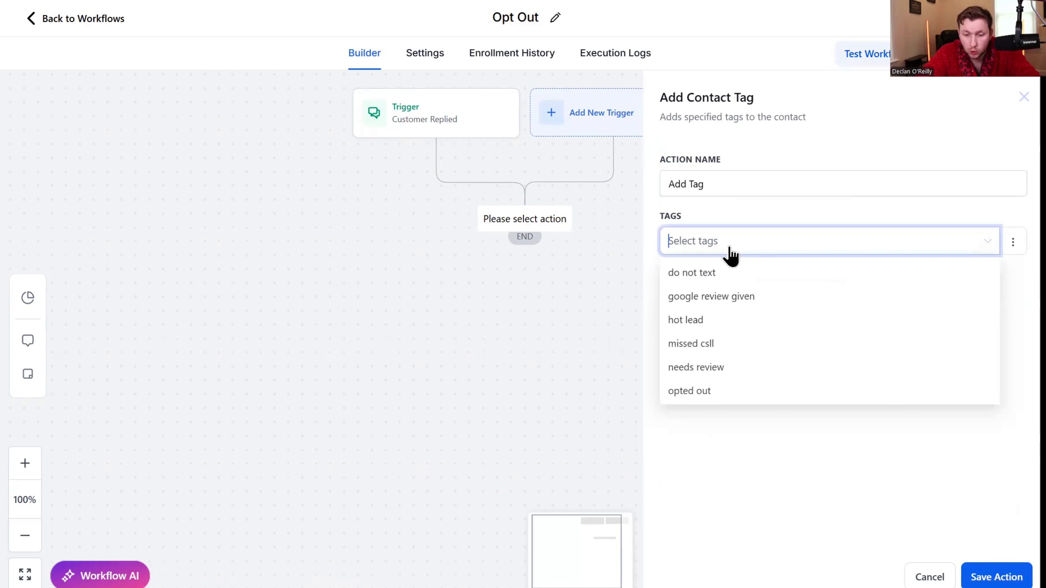
{"action": "left_click", "coordinate": [721, 394]}
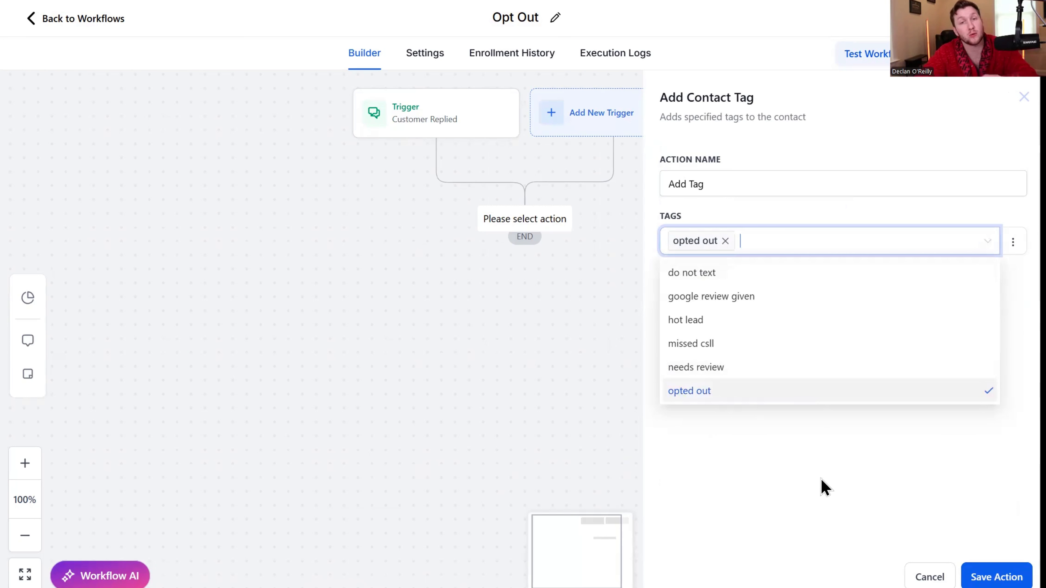
{"action": "left_click", "coordinate": [824, 487]}
{"action": "left_click", "coordinate": [1005, 578]}
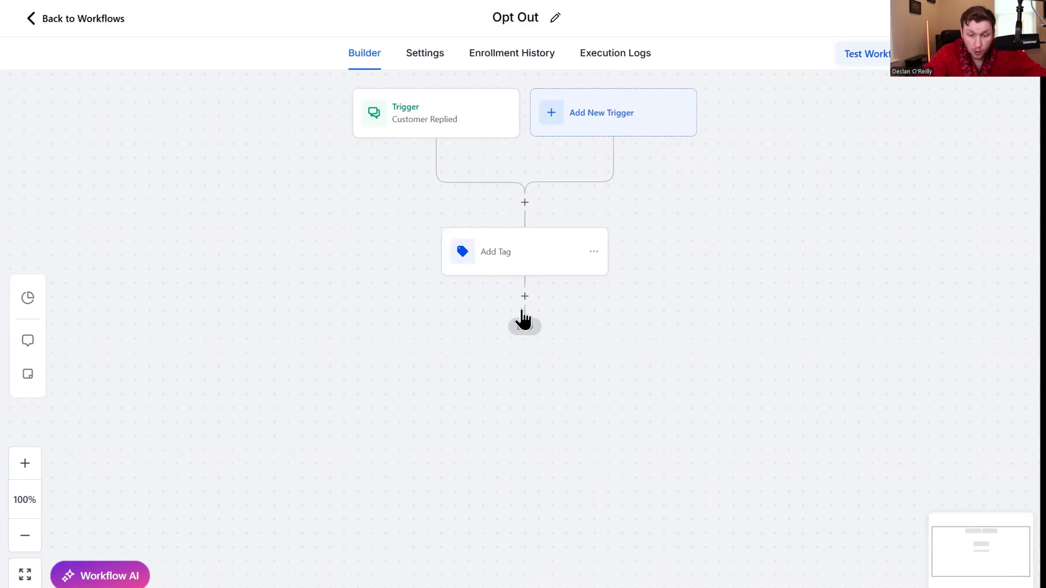
- Add a Remove From Workflow action below the tag action, keep it on Current workflow, and save it
{"action": "left_click", "coordinate": [524, 297]}
{"action": "type", "text": "rem"}
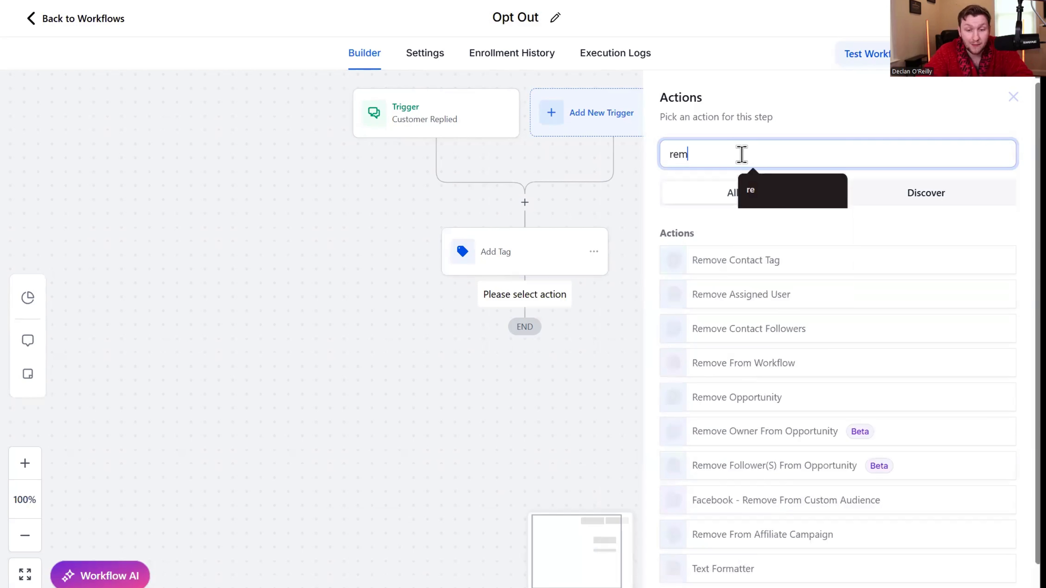
{"action": "left_click", "coordinate": [753, 362]}
{"action": "left_click", "coordinate": [789, 247]}
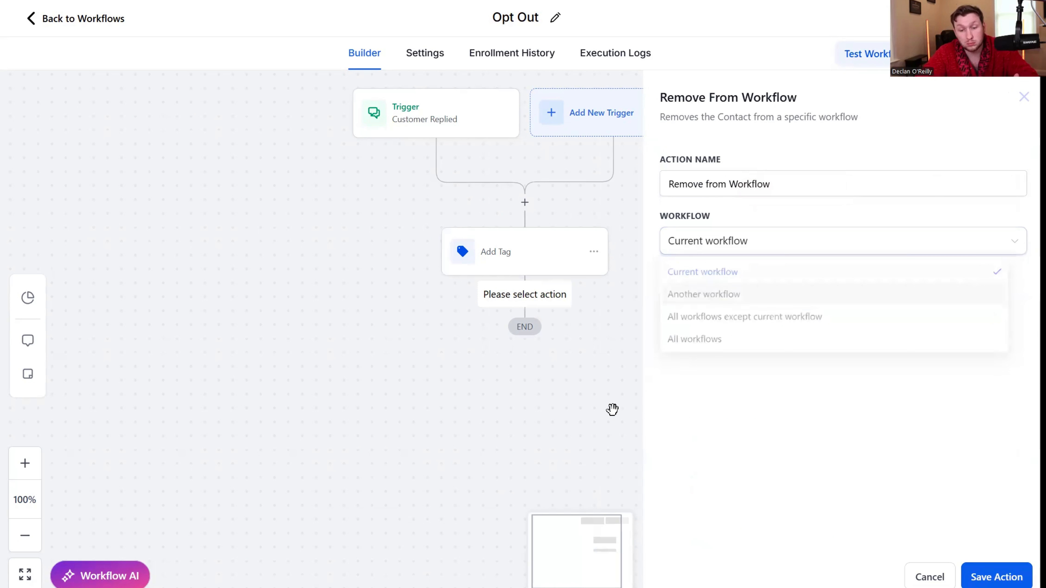
{"action": "left_click", "coordinate": [660, 411]}
{"action": "left_click", "coordinate": [993, 574]}
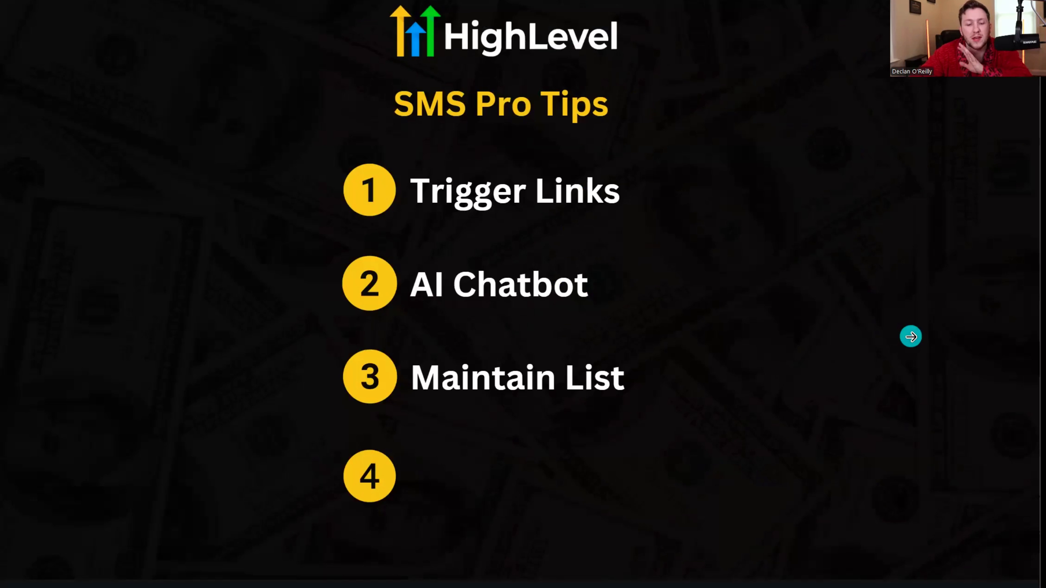
{"action": "left_click", "coordinate": [910, 336]}
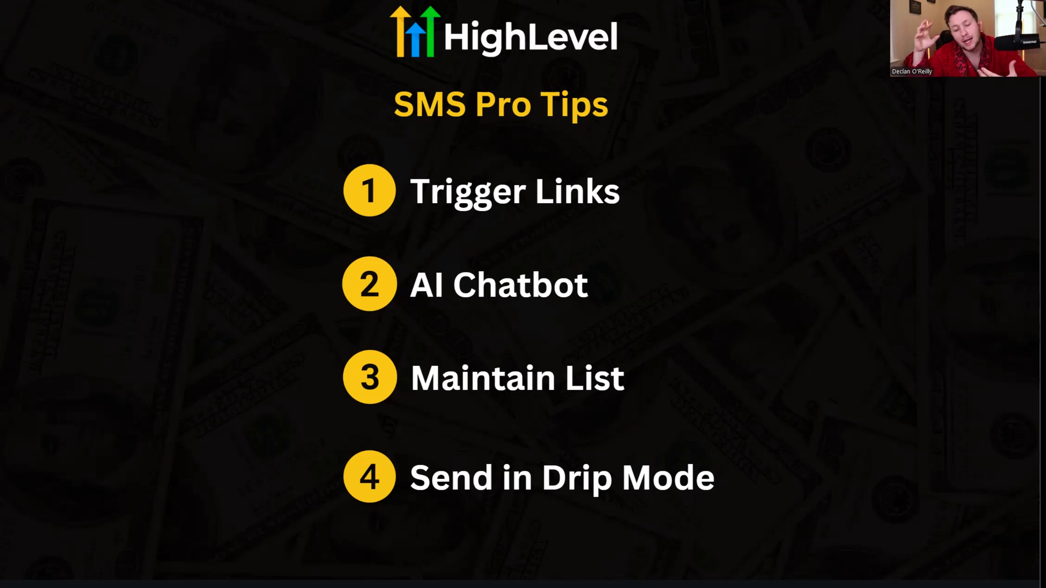
{"action": "left_click", "coordinate": [593, 326]}
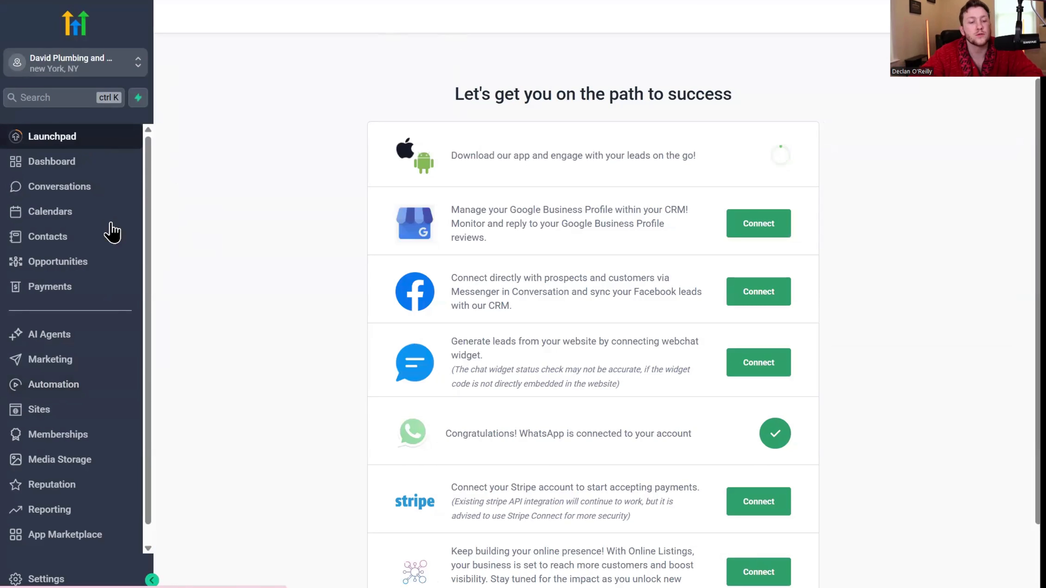
- Select three adjacent contacts in the Contacts list and proceed to compose a bulk SMS to them
{"action": "left_click", "coordinate": [71, 237]}
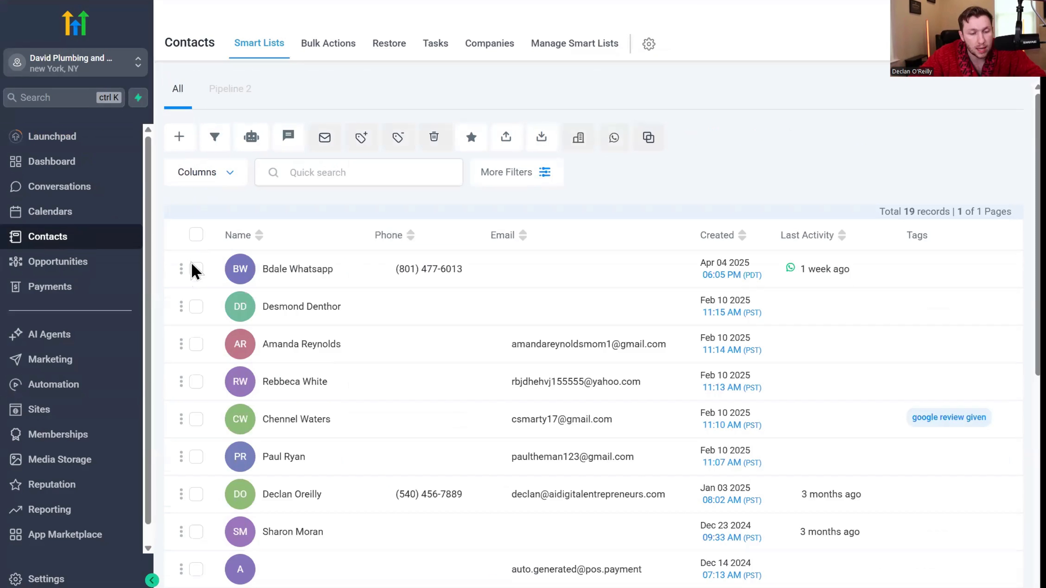
{"action": "left_click", "coordinate": [196, 495]}
{"action": "left_click", "coordinate": [196, 457]}
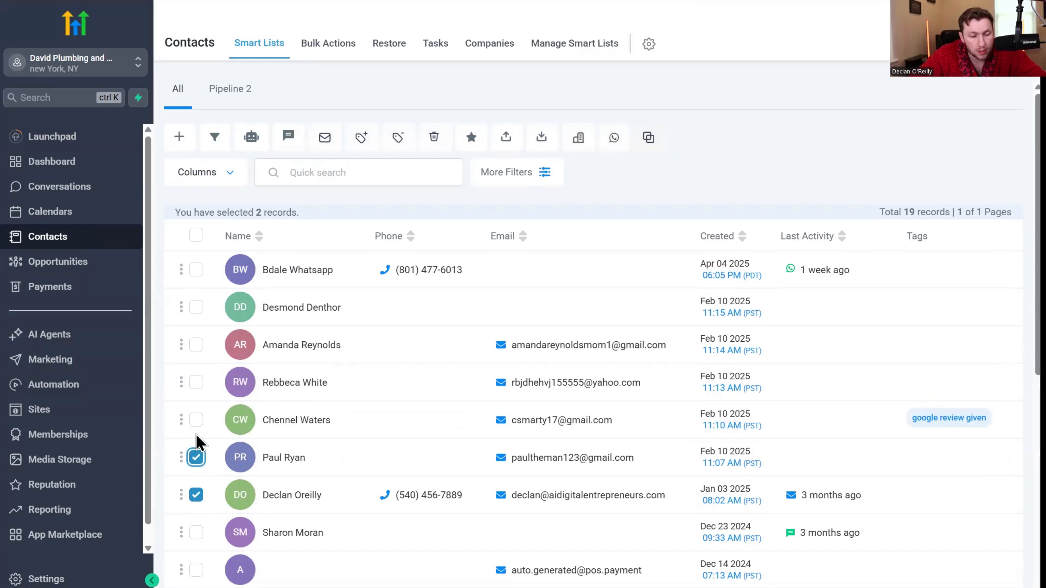
{"action": "left_click", "coordinate": [196, 420]}
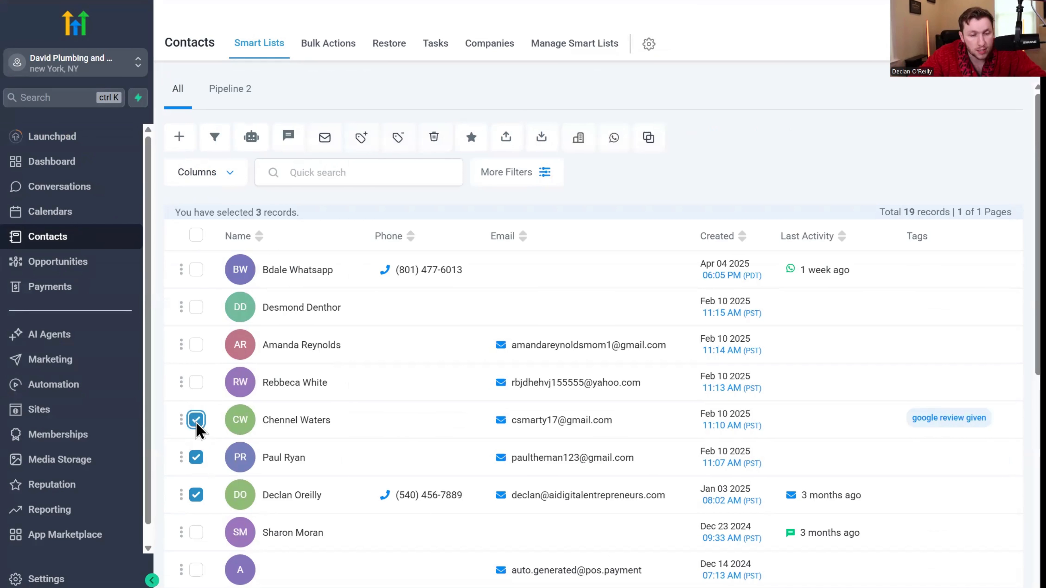
{"action": "left_click", "coordinate": [290, 138]}
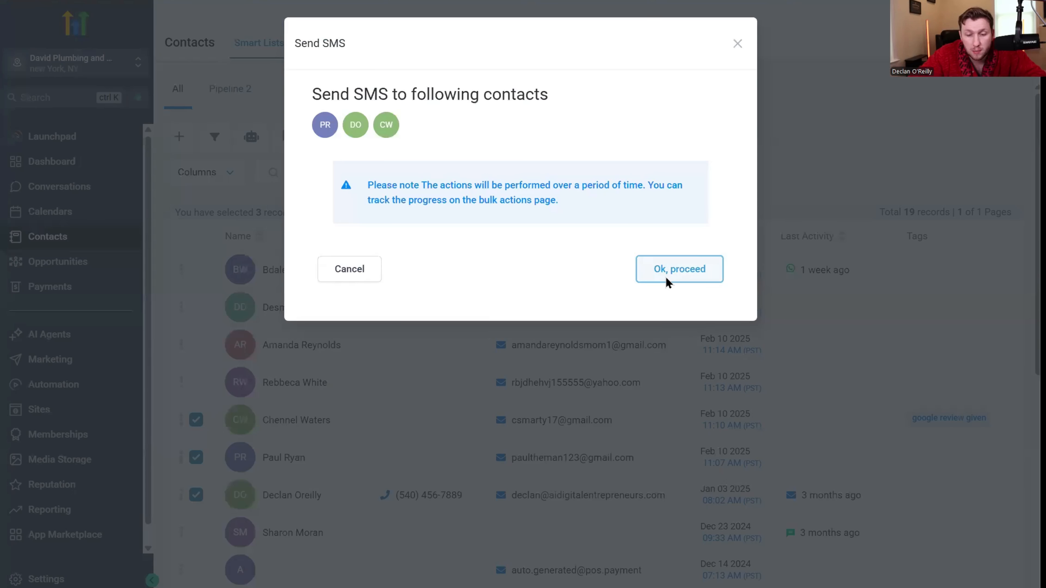
{"action": "left_click", "coordinate": [667, 278]}
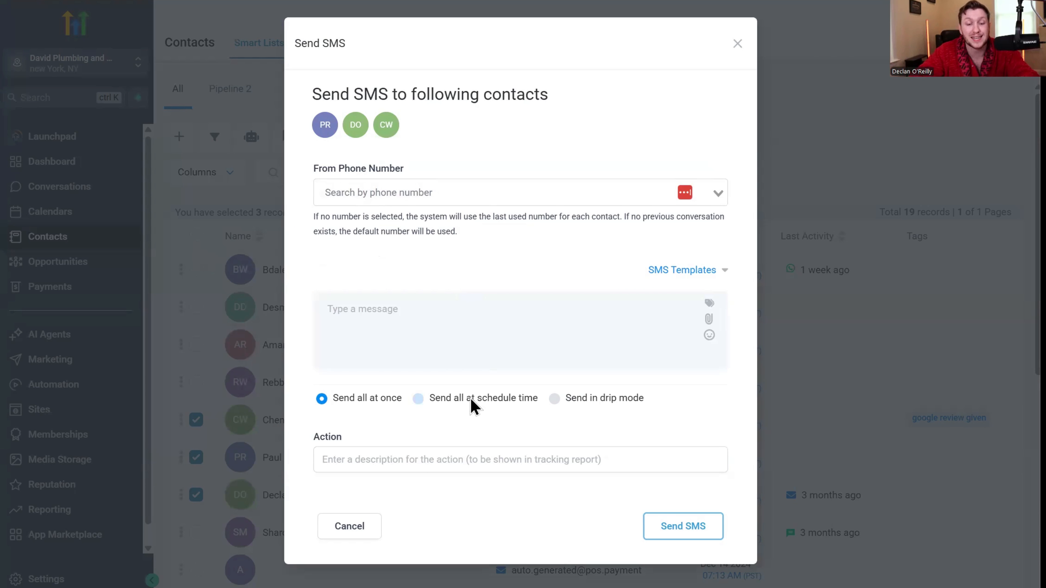
- Set the bulk SMS to Send in drip mode and go through its batch, repeat and sending-hours options
{"action": "left_click", "coordinate": [473, 406]}
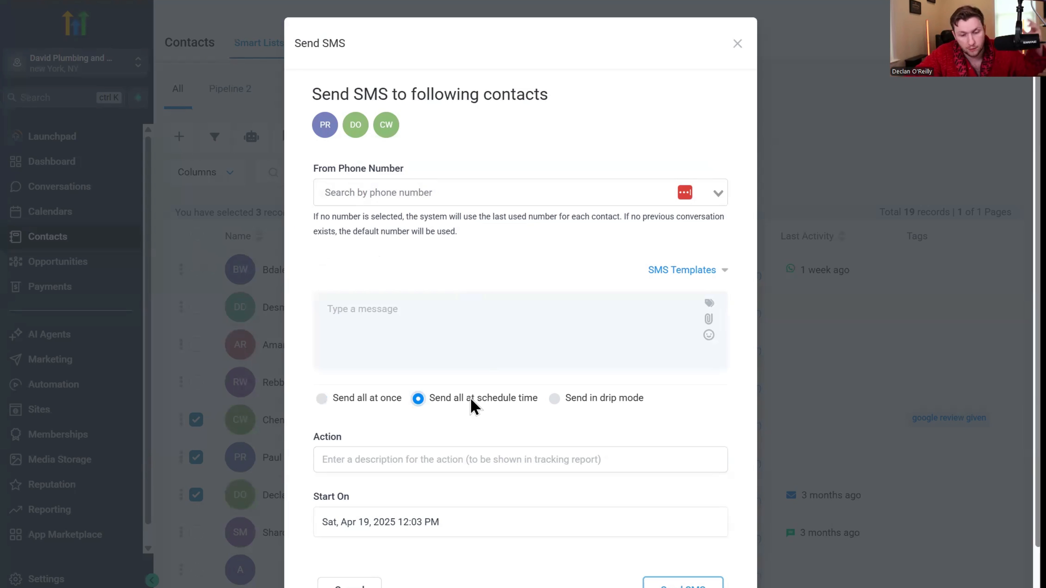
{"action": "left_click", "coordinate": [585, 399]}
{"action": "scroll", "coordinate": [470, 516], "scroll_direction": "down", "scroll_amount": 5}
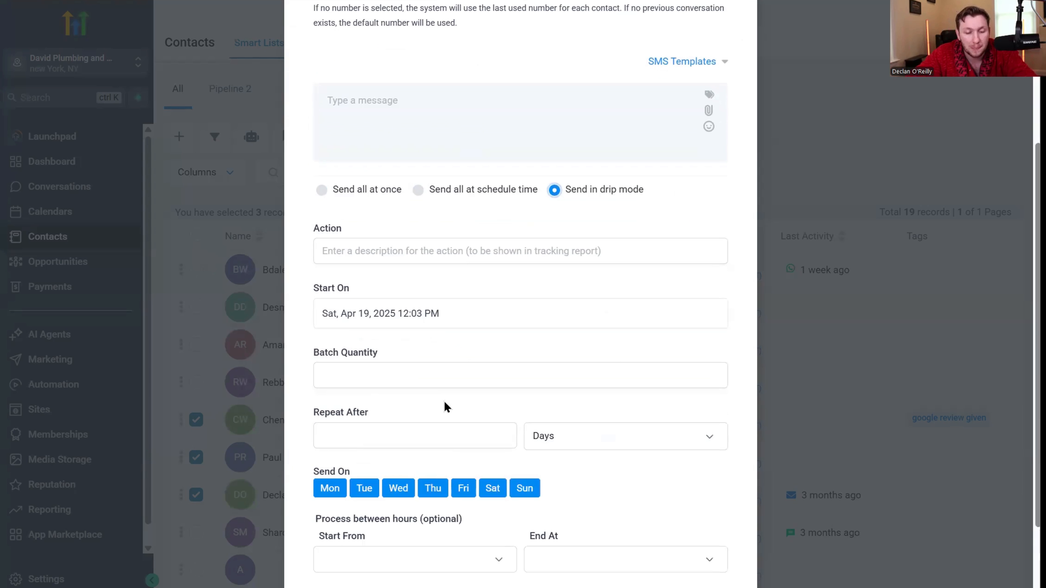
{"action": "left_click", "coordinate": [446, 433]}
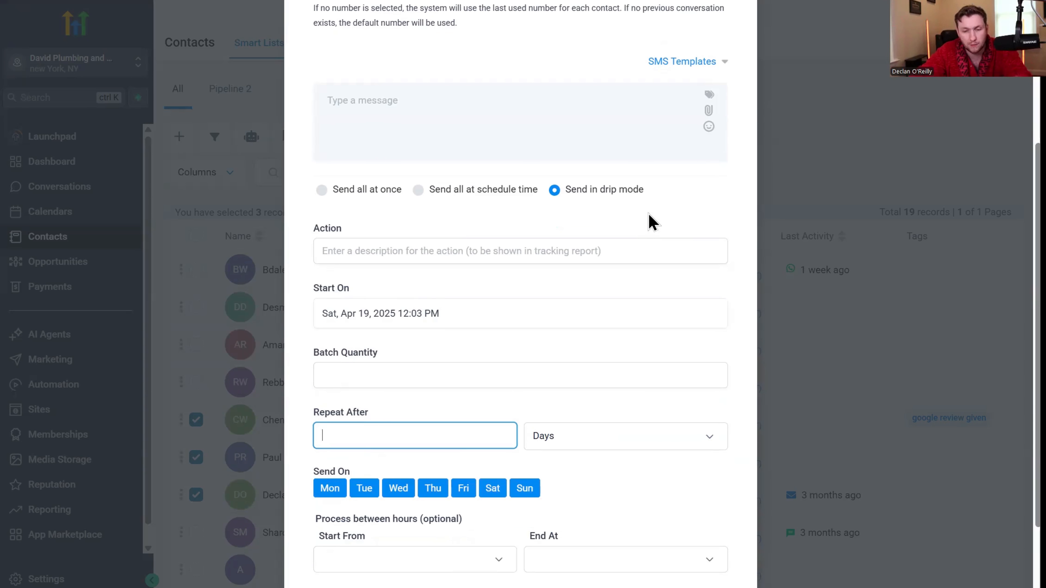
{"action": "scroll", "coordinate": [654, 218], "scroll_direction": "down", "scroll_amount": 1}
{"action": "scroll", "coordinate": [650, 223], "scroll_direction": "down", "scroll_amount": 2}
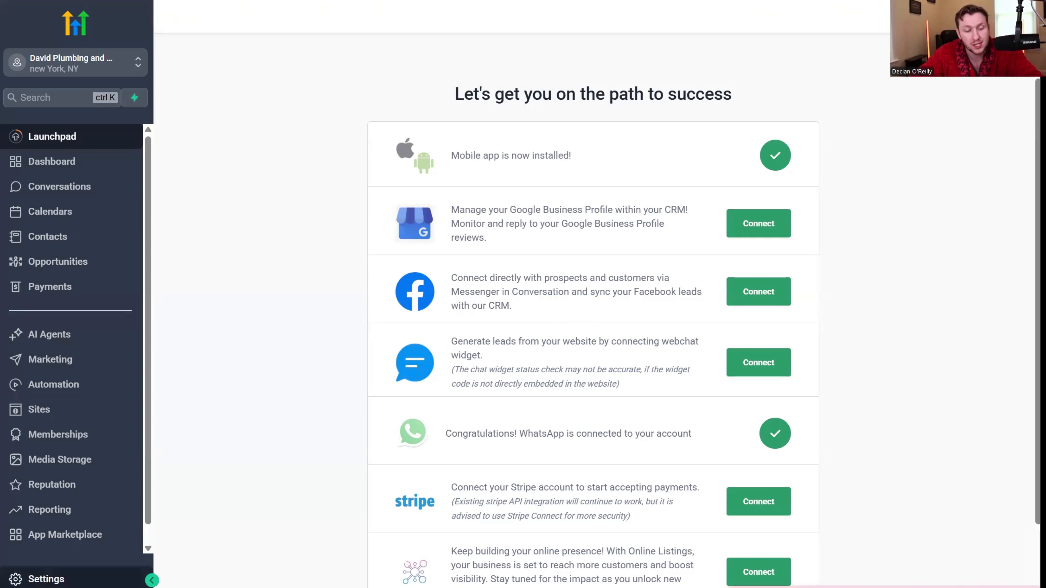
- Open the SMS Compliance options in the advanced phone number settings to review the opt-out and sender information messages
{"action": "left_click", "coordinate": [46, 579]}
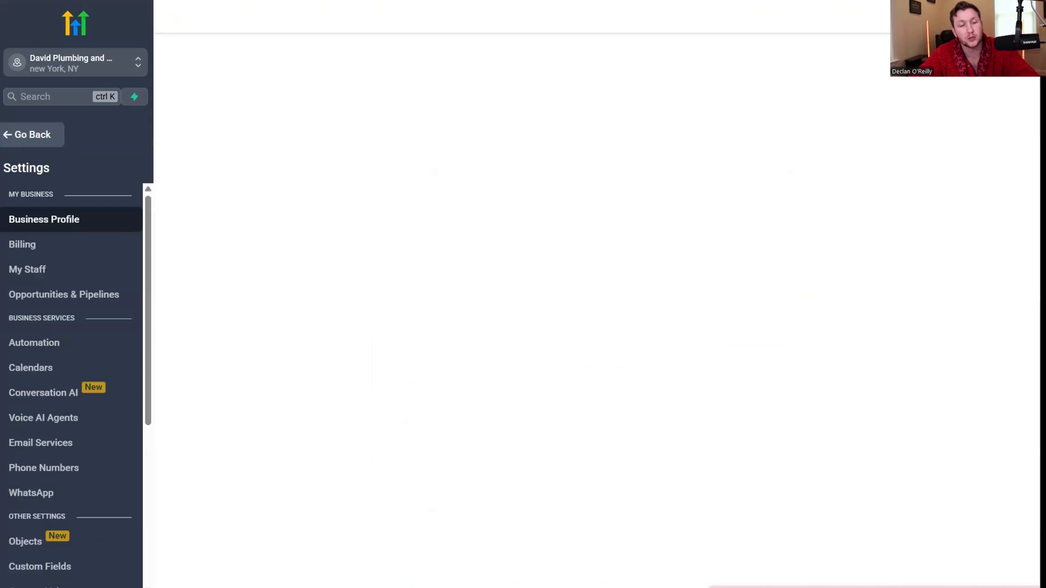
{"action": "left_click", "coordinate": [47, 480]}
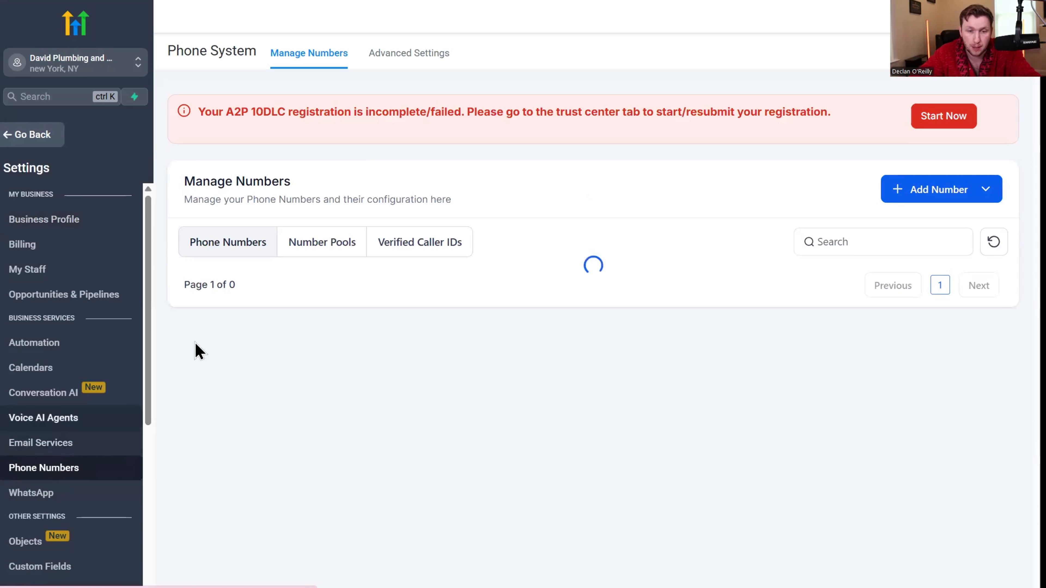
{"action": "left_click", "coordinate": [865, 53]}
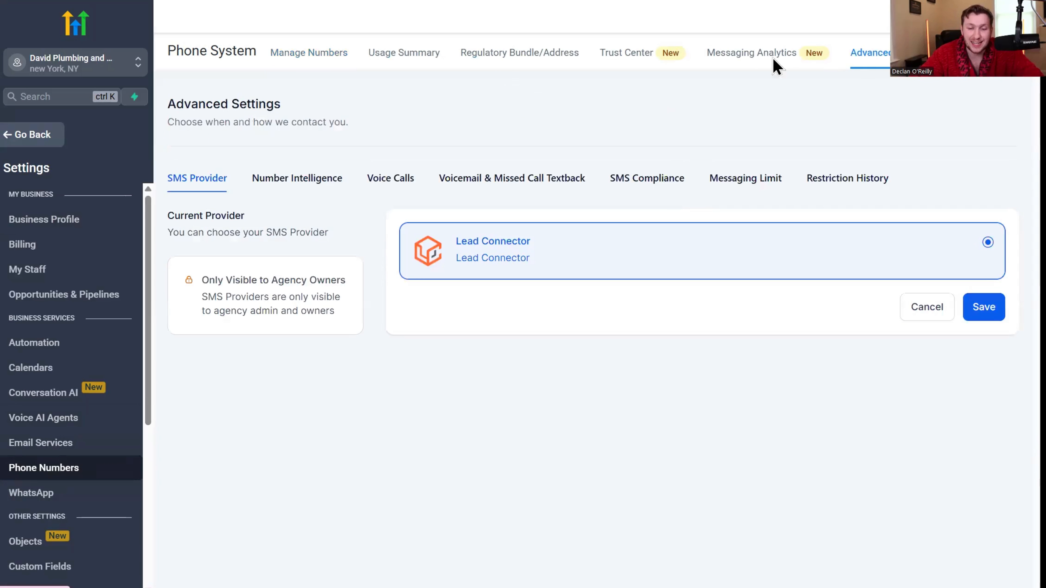
{"action": "left_click", "coordinate": [655, 193]}
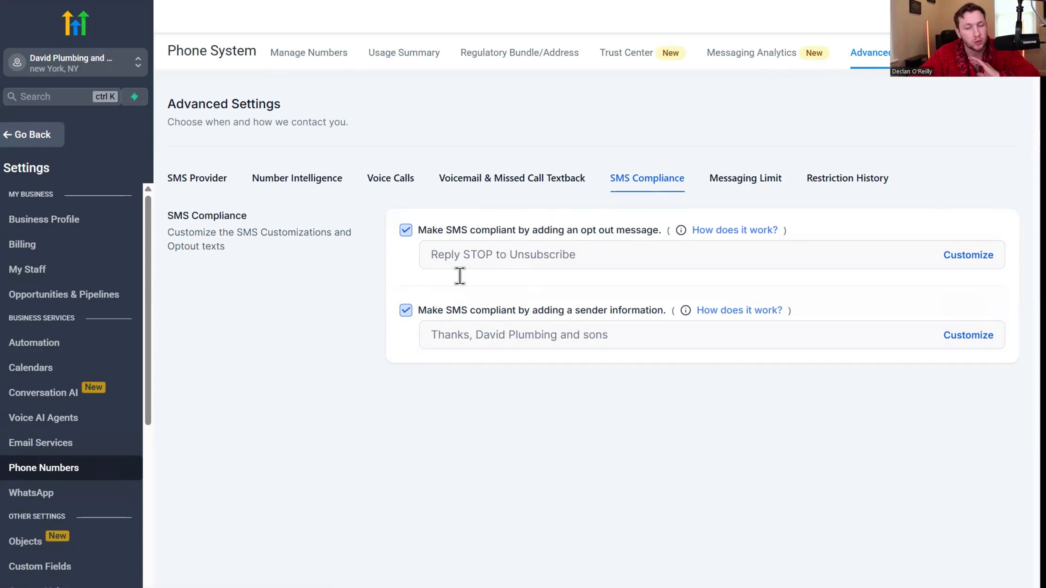
- Switch to Twilio's Guide to U.S. SMS Compliance and skim its sections on calls to action and honoring opt-outs
{"action": "left_click", "coordinate": [337, 1]}
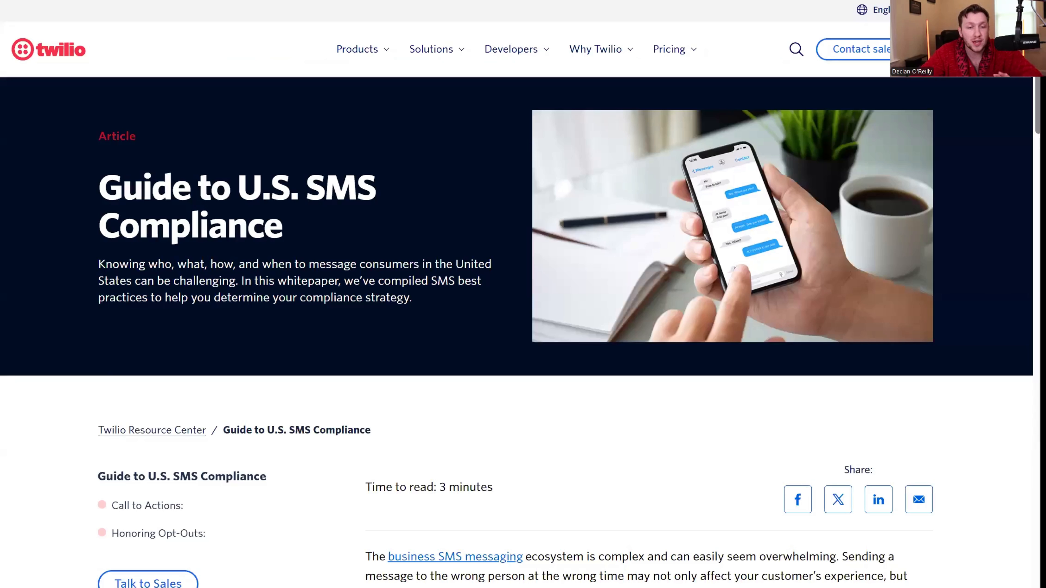
{"action": "scroll", "coordinate": [329, 136], "scroll_direction": "down", "scroll_amount": 10}
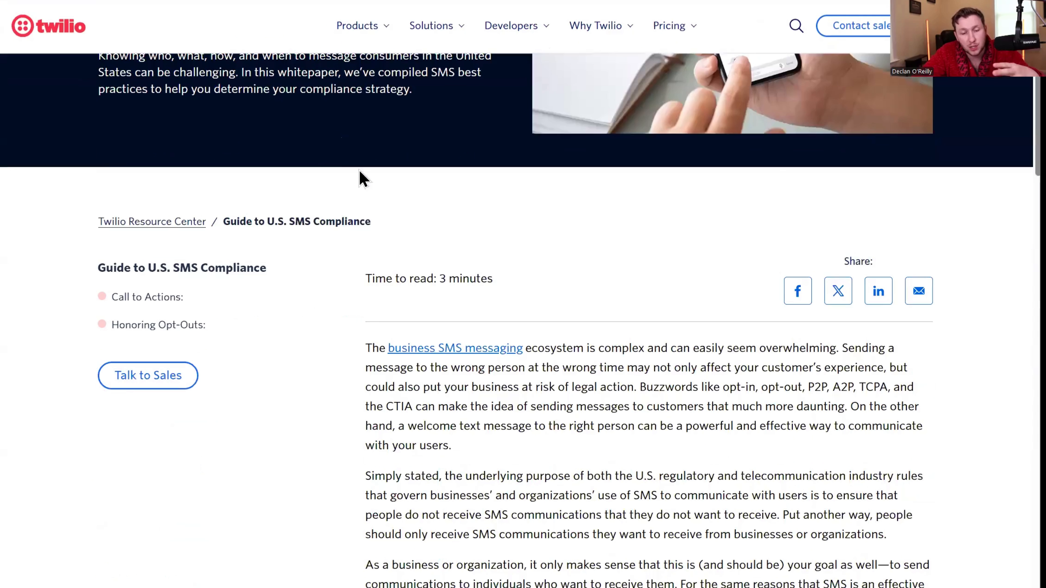
{"action": "scroll", "coordinate": [610, 266], "scroll_direction": "up", "scroll_amount": 10}
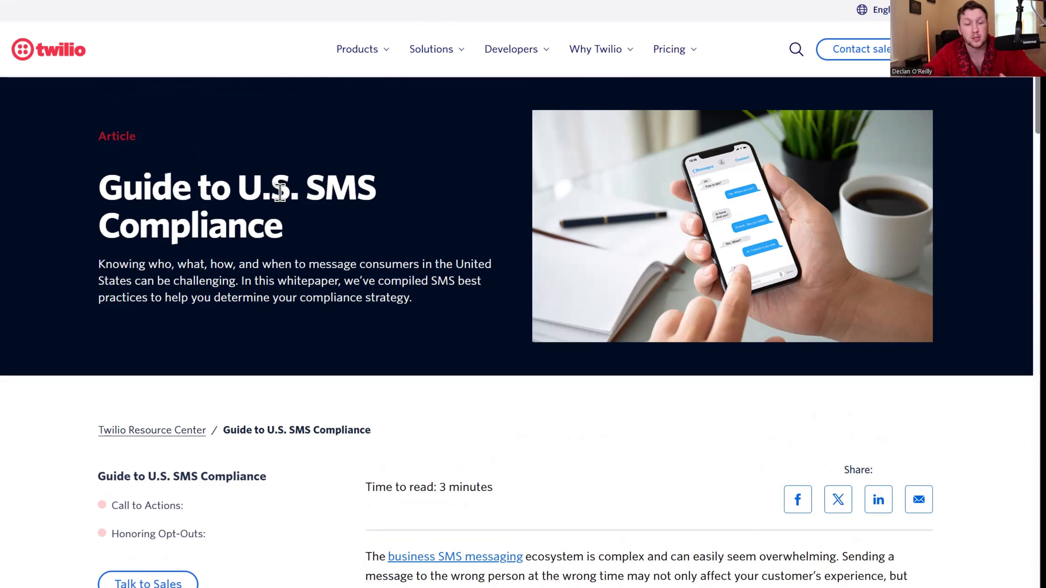
{"action": "scroll", "coordinate": [315, 222], "scroll_direction": "down", "scroll_amount": 15}
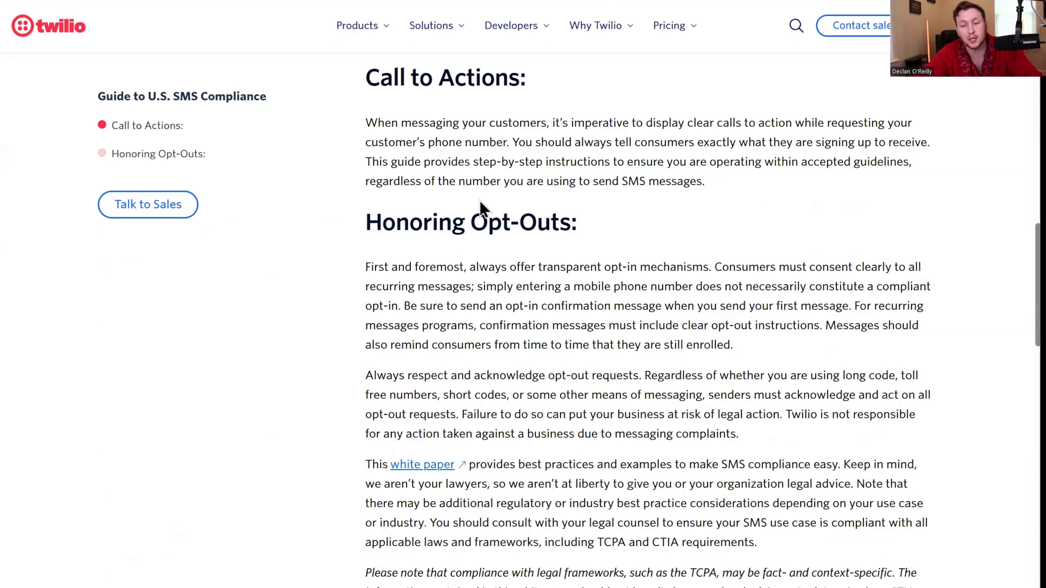
{"action": "scroll", "coordinate": [479, 201], "scroll_direction": "up", "scroll_amount": 15}
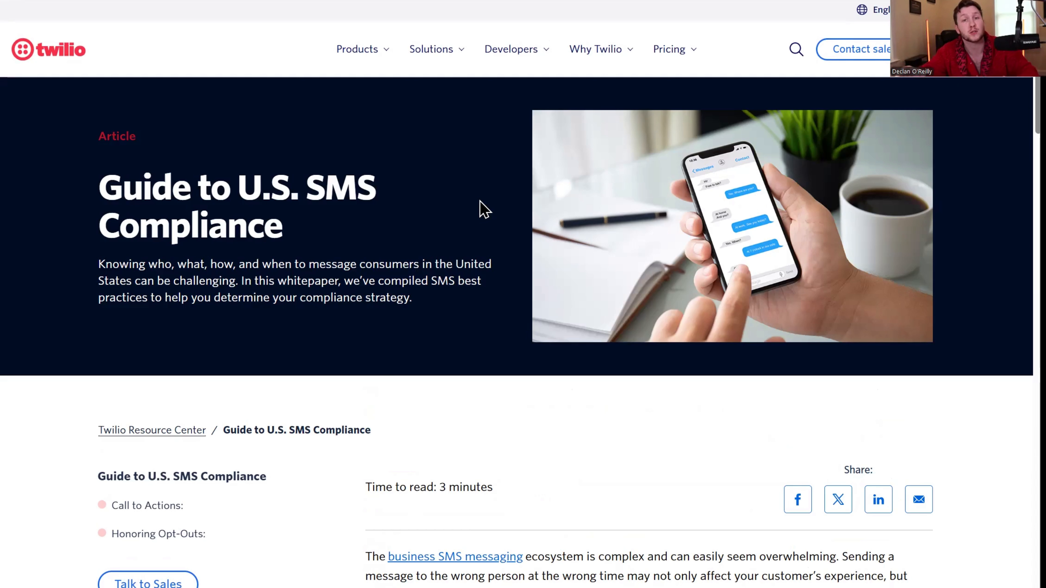
{"action": "scroll", "coordinate": [484, 209], "scroll_direction": "down", "scroll_amount": 8}
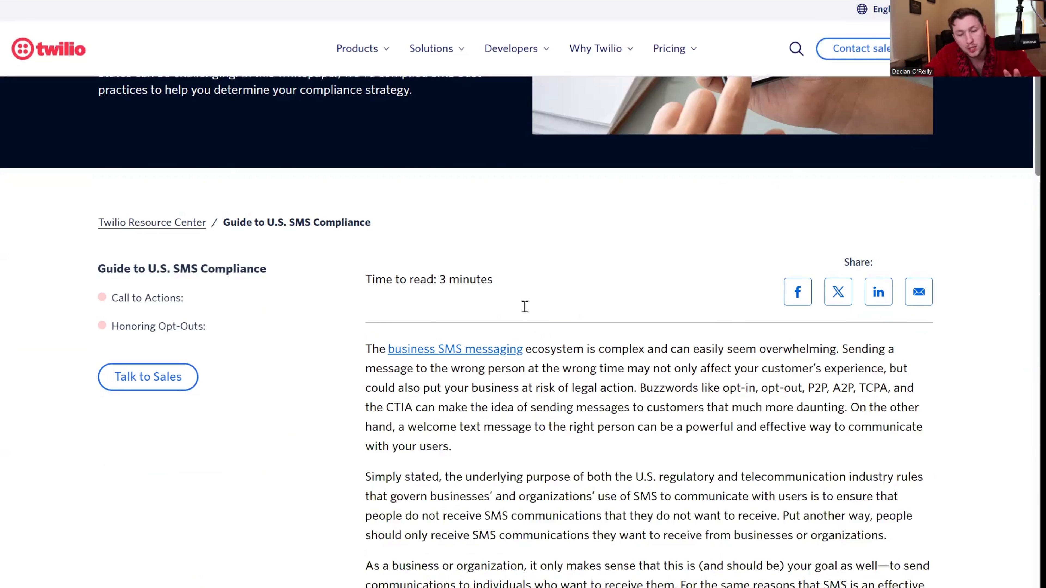
{"action": "scroll", "coordinate": [523, 307], "scroll_direction": "up", "scroll_amount": 8}
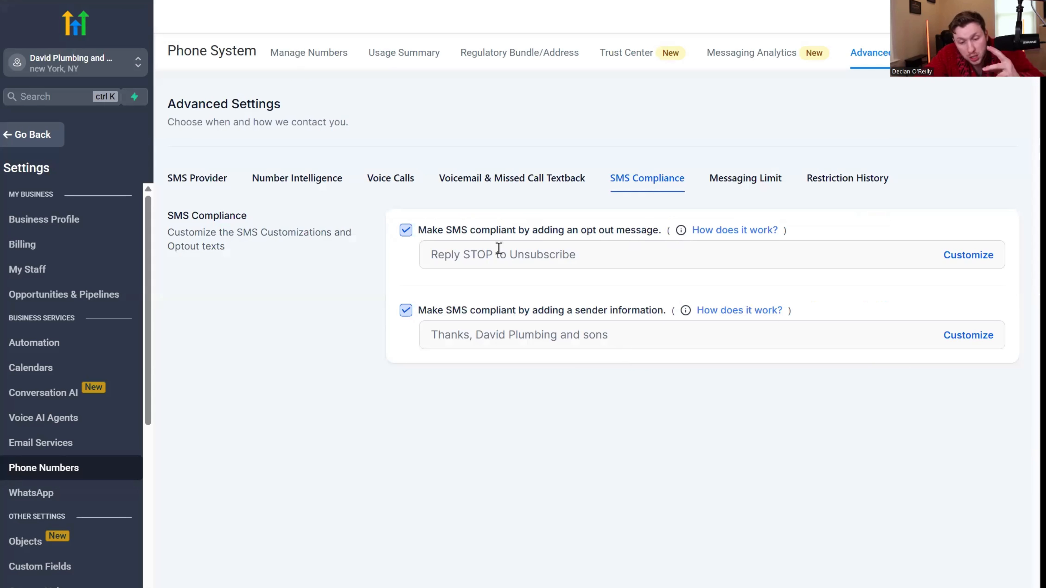